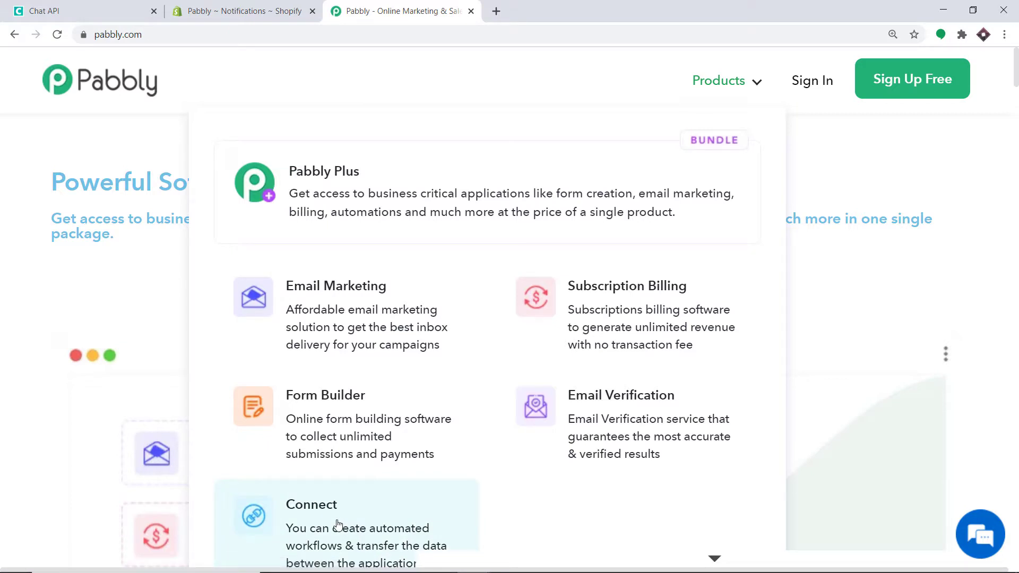
Sign in to Pabbly and launch Pabbly Connect from the Connect card on the All Apps page
{"action": "left_click", "coordinate": [337, 524]}
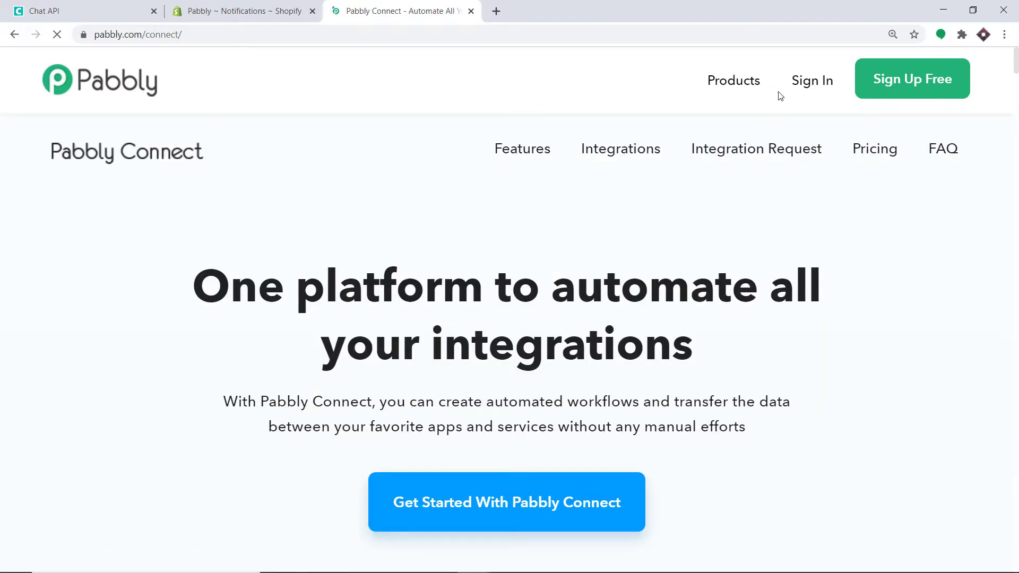
{"action": "left_click", "coordinate": [819, 88]}
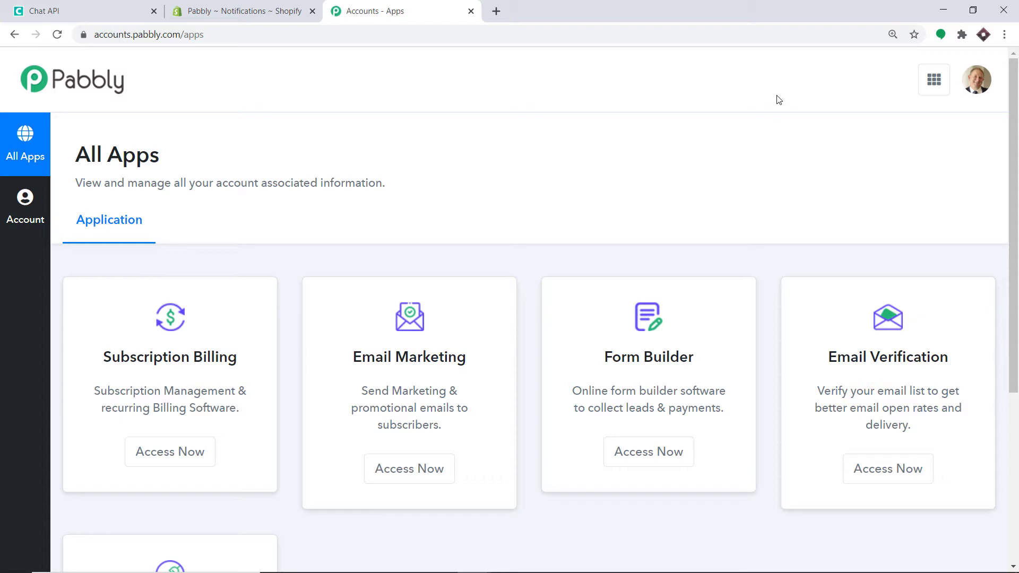
{"action": "scroll", "coordinate": [778, 100], "scroll_direction": "down", "scroll_amount": 5}
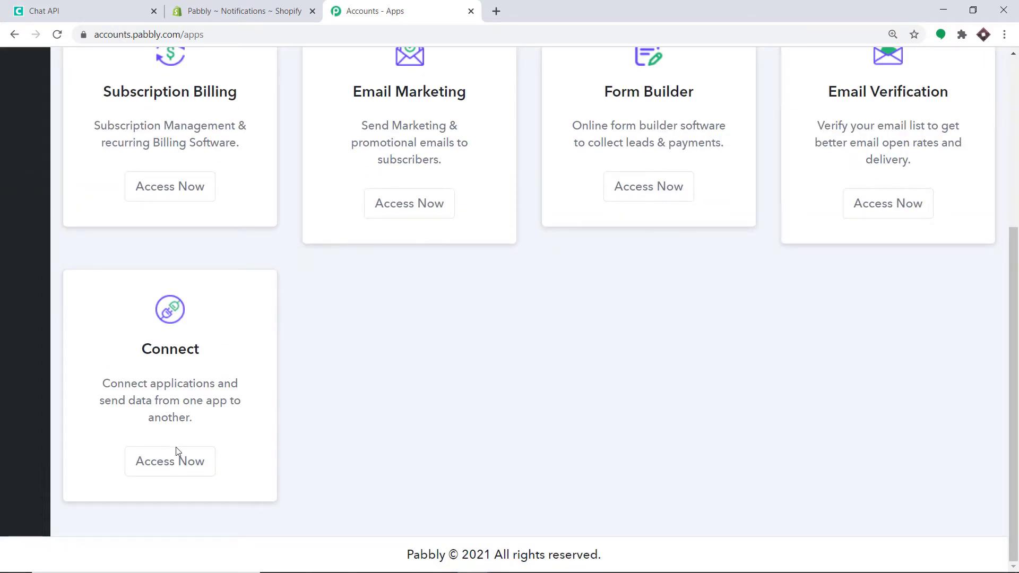
{"action": "left_click", "coordinate": [182, 461]}
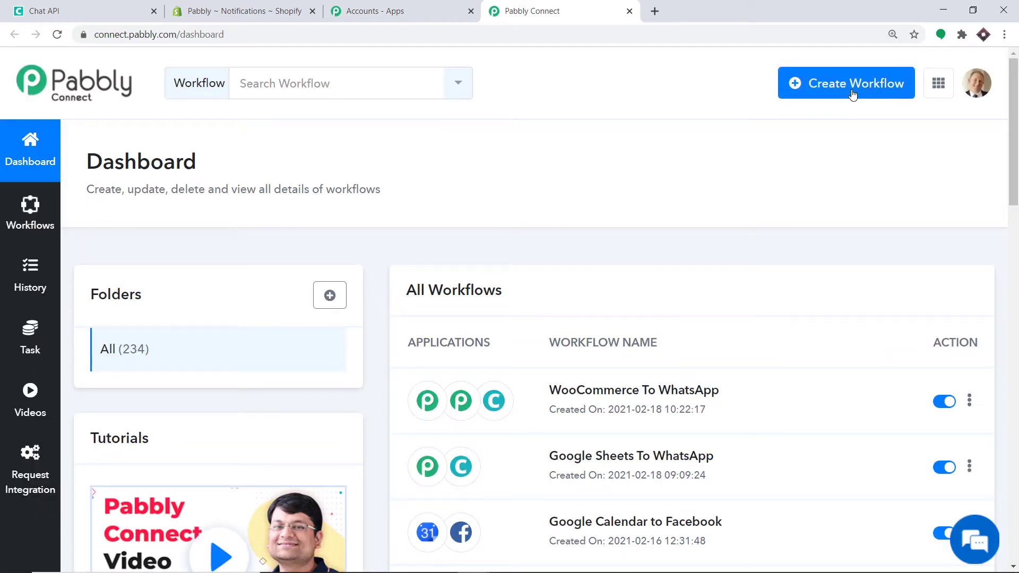
Create a new workflow named 'Shopify to WhatsApp'
{"action": "left_click", "coordinate": [852, 94]}
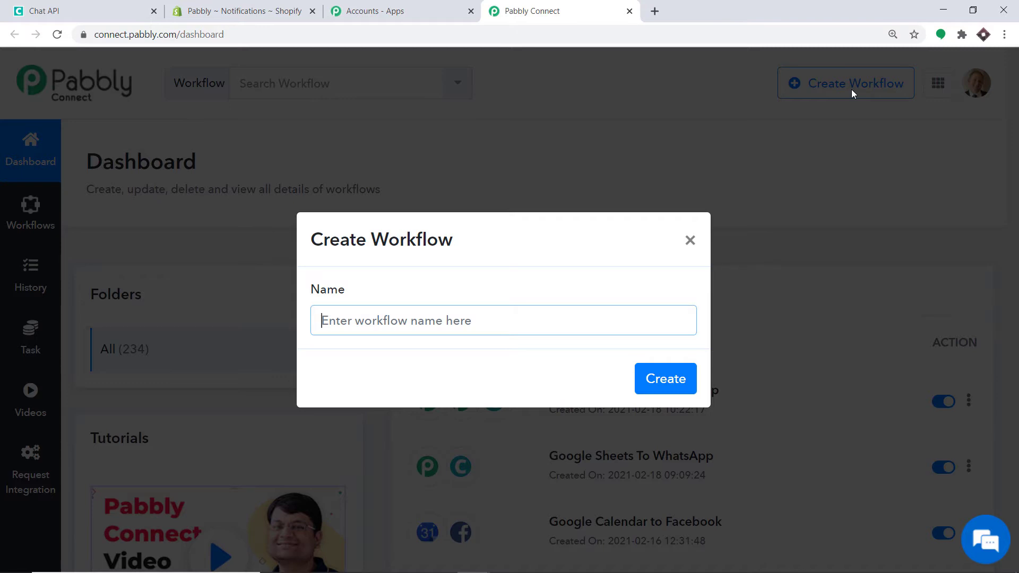
{"action": "type", "text": "Shopify"}
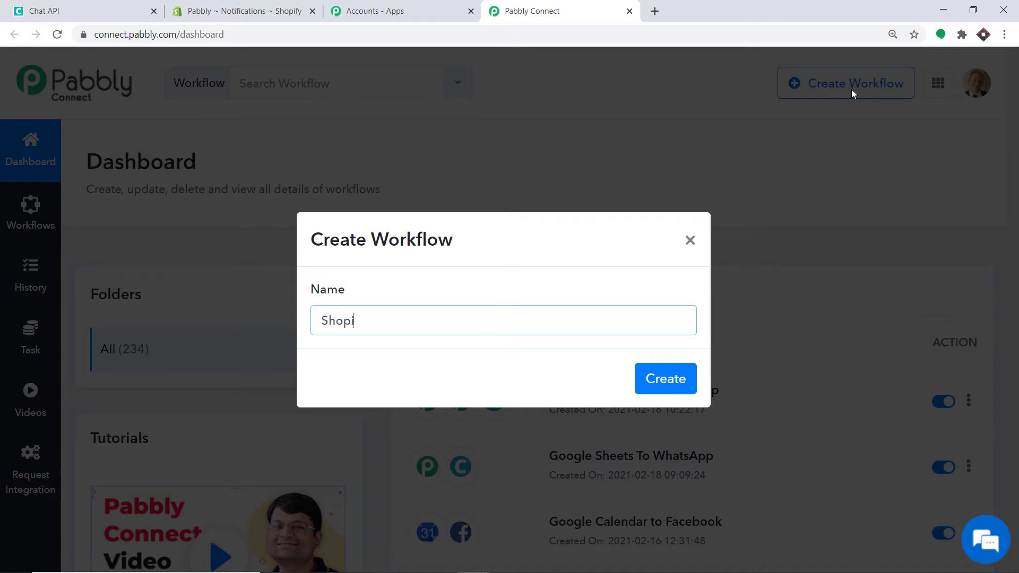
{"action": "type", "text": " to WhatsApp"}
{"action": "left_click", "coordinate": [689, 377]}
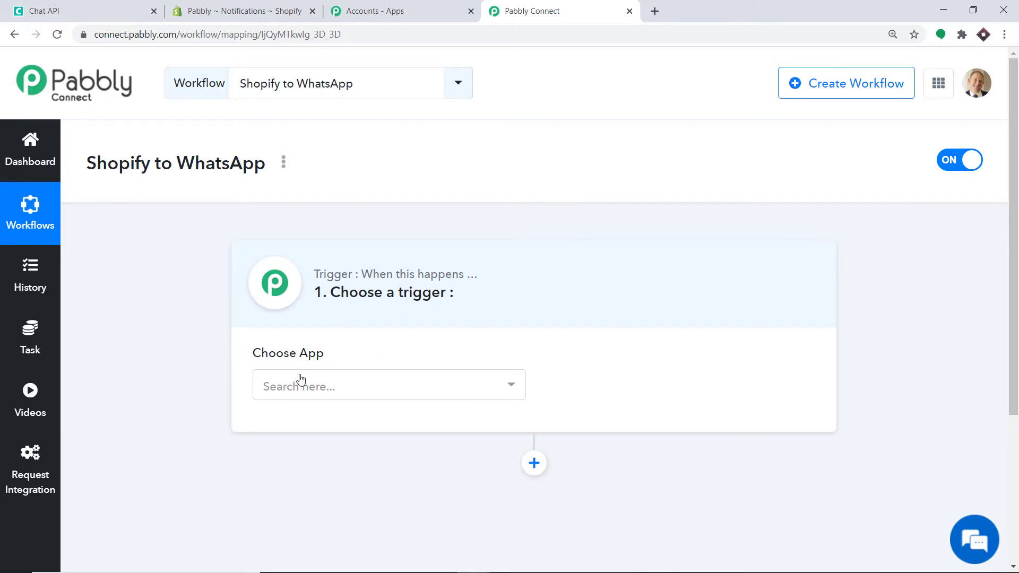
Choose Shopify as the workflow's trigger app
{"action": "left_click", "coordinate": [313, 390]}
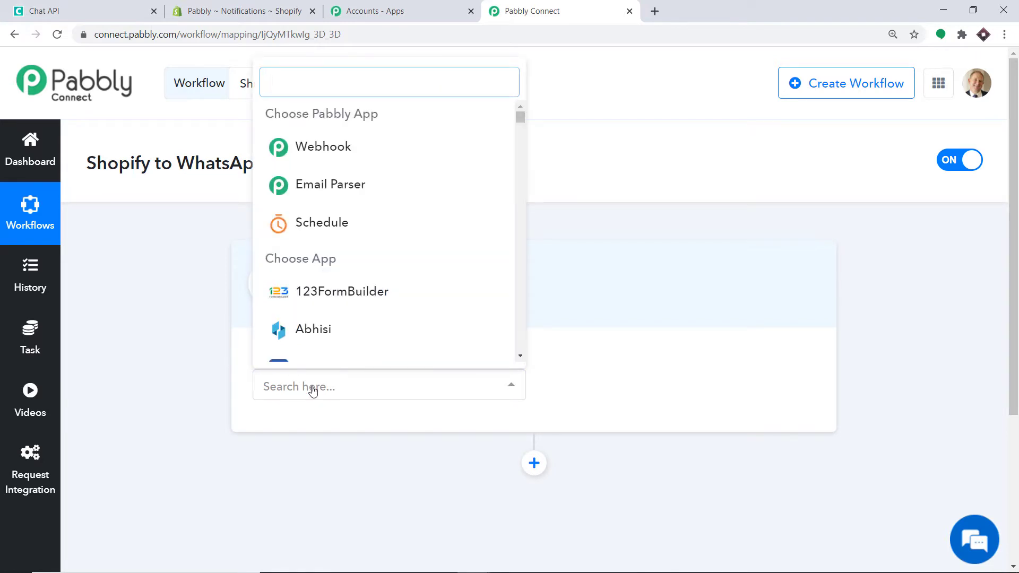
{"action": "type", "text": "shopif"}
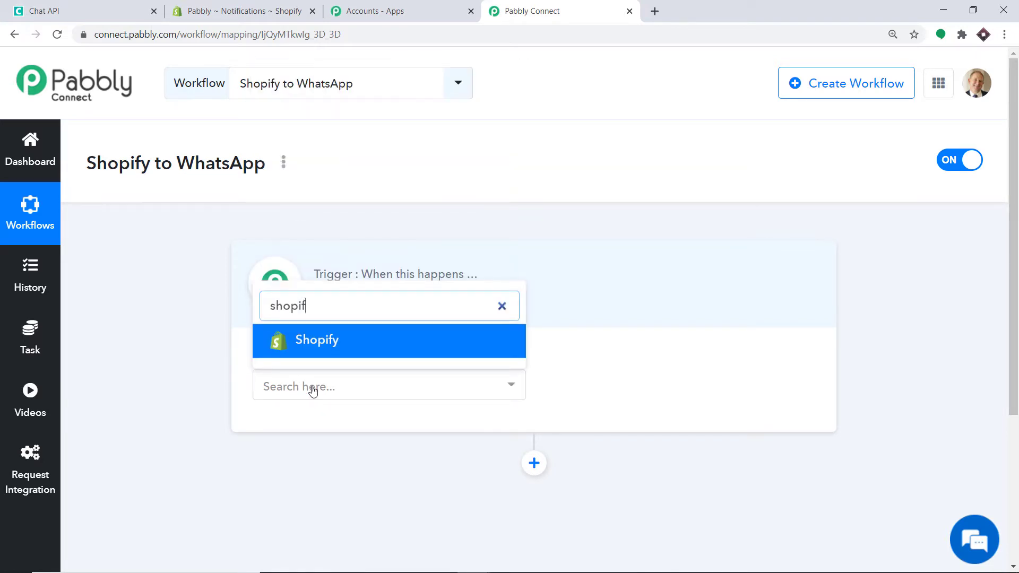
{"action": "type", "text": "y"}
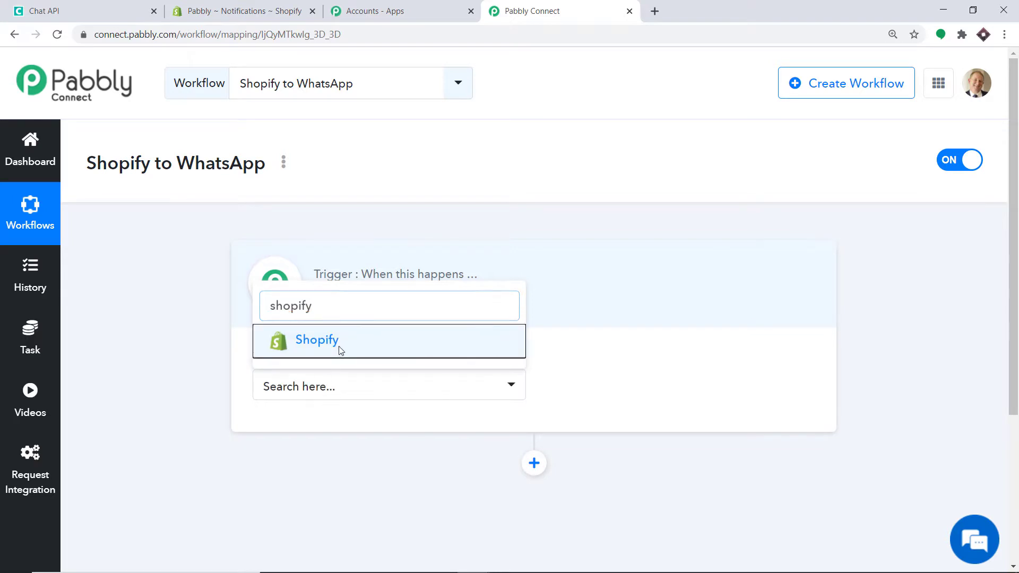
{"action": "left_click", "coordinate": [339, 346]}
Set the Shopify trigger event to New Order and reveal the generated webhook URL
{"action": "left_click", "coordinate": [626, 377]}
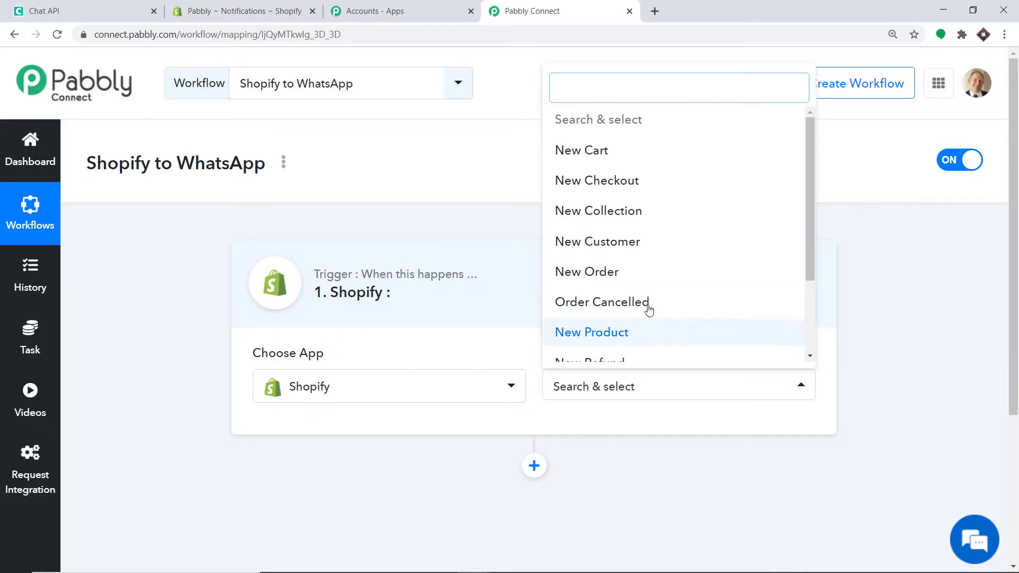
{"action": "left_click", "coordinate": [592, 270]}
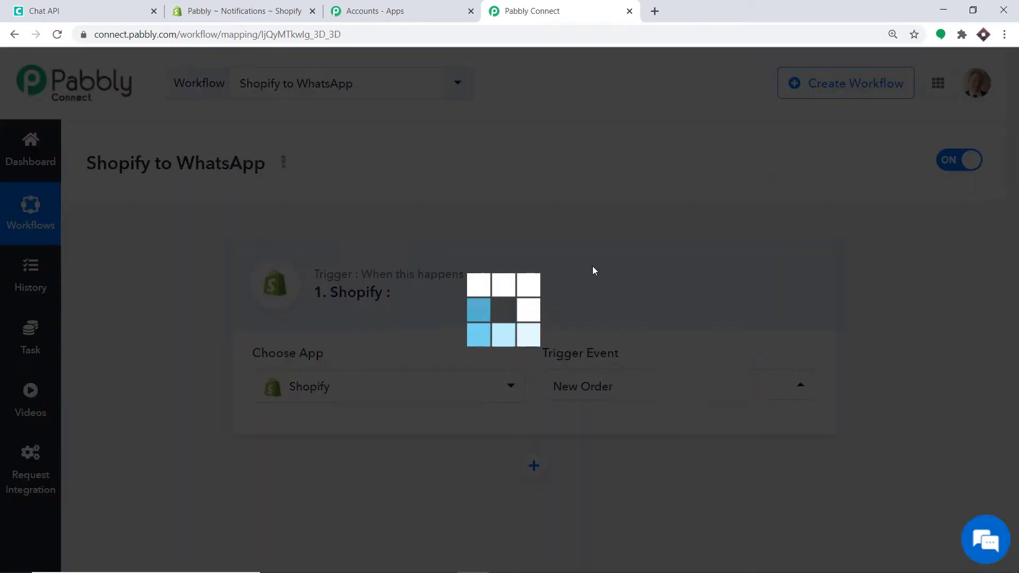
{"action": "left_click", "coordinate": [631, 391]}
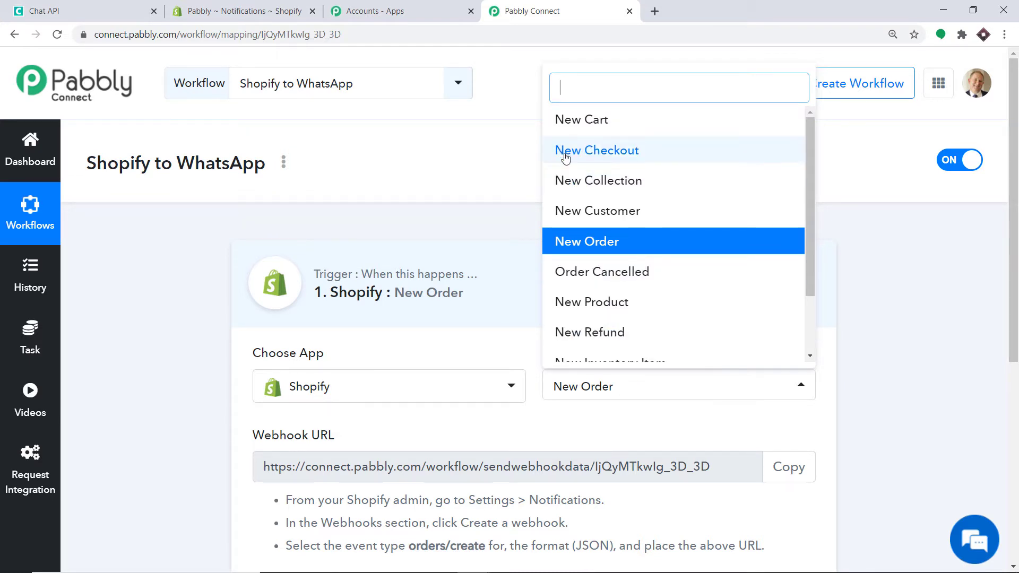
{"action": "scroll", "coordinate": [615, 201], "scroll_direction": "down", "scroll_amount": 2}
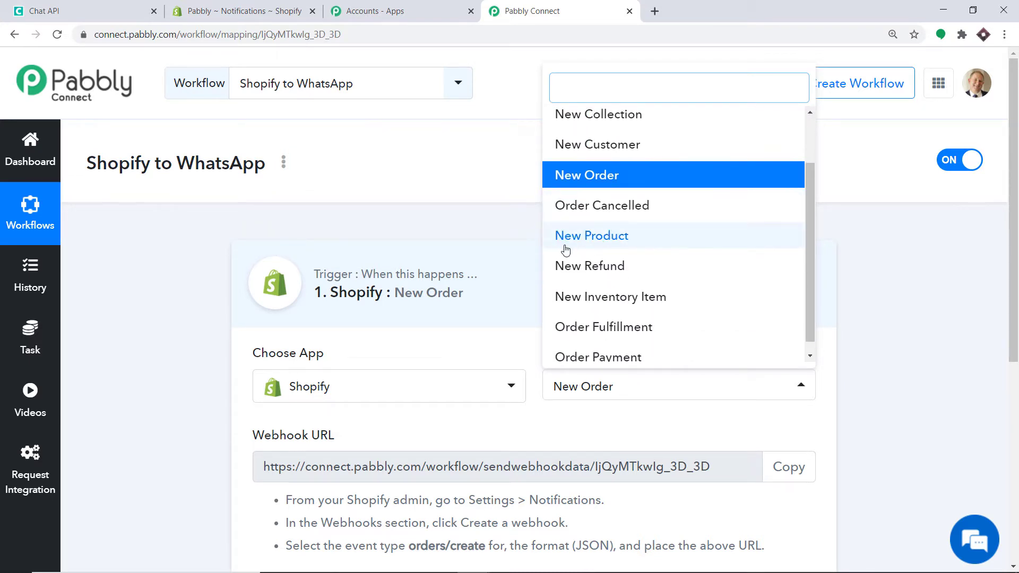
{"action": "scroll", "coordinate": [637, 280], "scroll_direction": "down", "scroll_amount": 1}
{"action": "scroll", "coordinate": [631, 265], "scroll_direction": "up", "scroll_amount": 3}
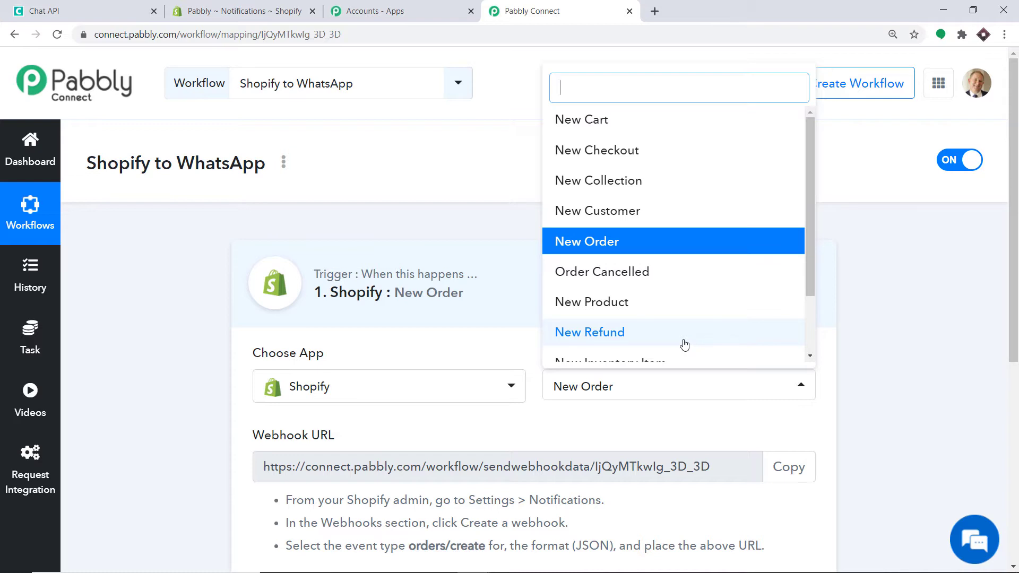
{"action": "left_click", "coordinate": [584, 418]}
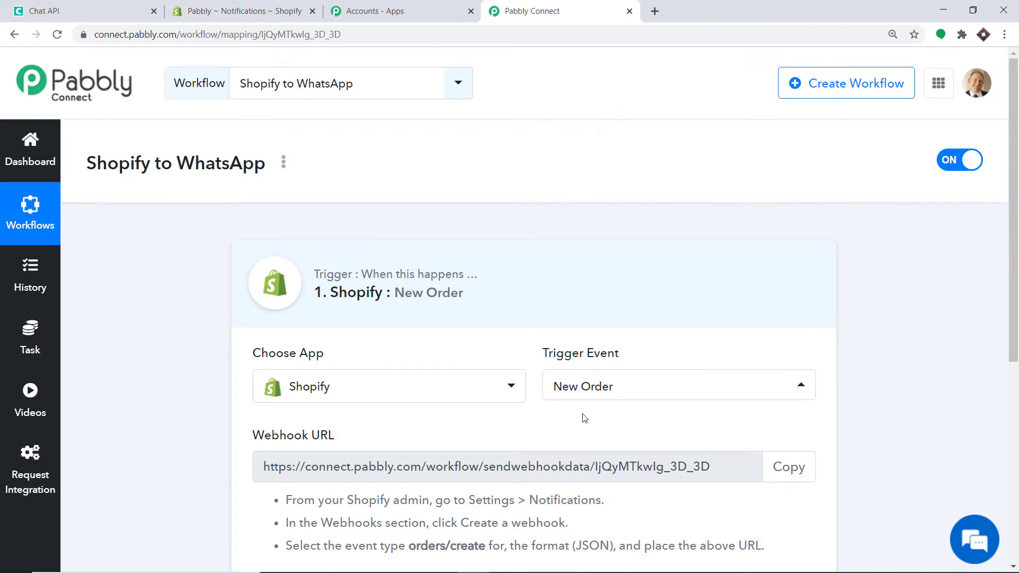
{"action": "scroll", "coordinate": [652, 283], "scroll_direction": "down", "scroll_amount": 5}
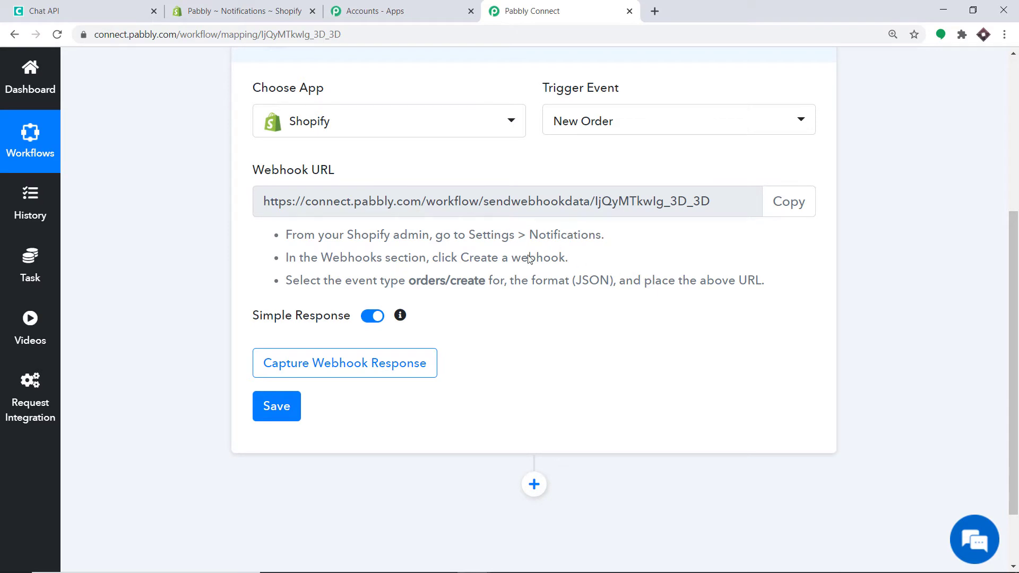
In Shopify admin, go to Settings > Notifications and scroll to the Webhooks section
{"action": "left_click", "coordinate": [271, 7]}
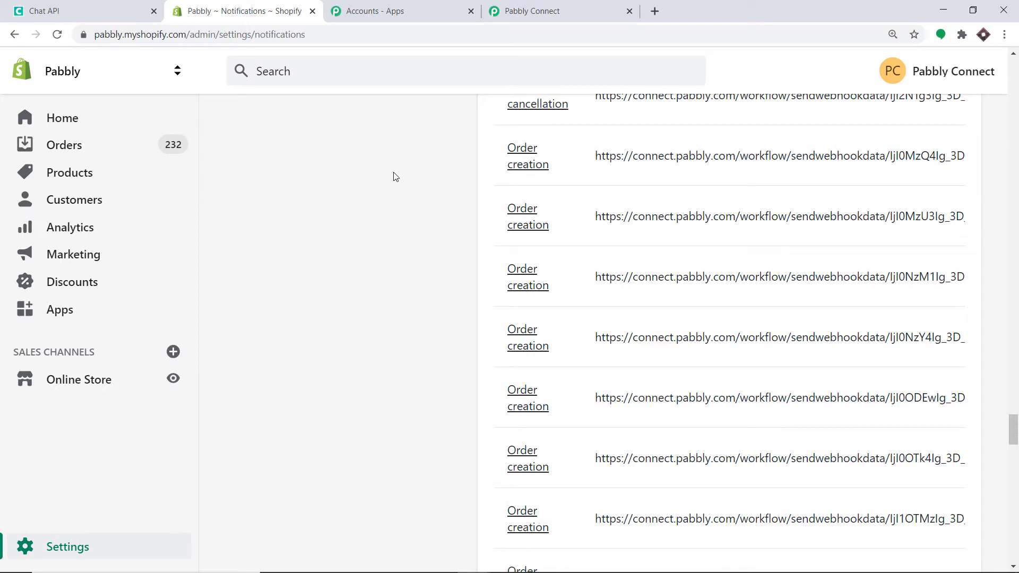
{"action": "scroll", "coordinate": [212, 175], "scroll_direction": "down", "scroll_amount": 2}
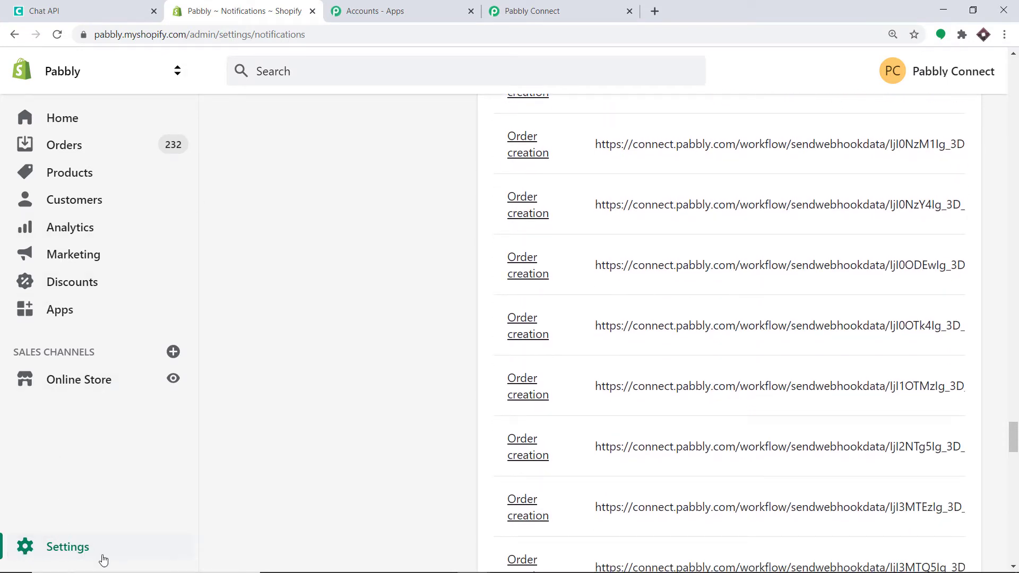
{"action": "left_click", "coordinate": [50, 545]}
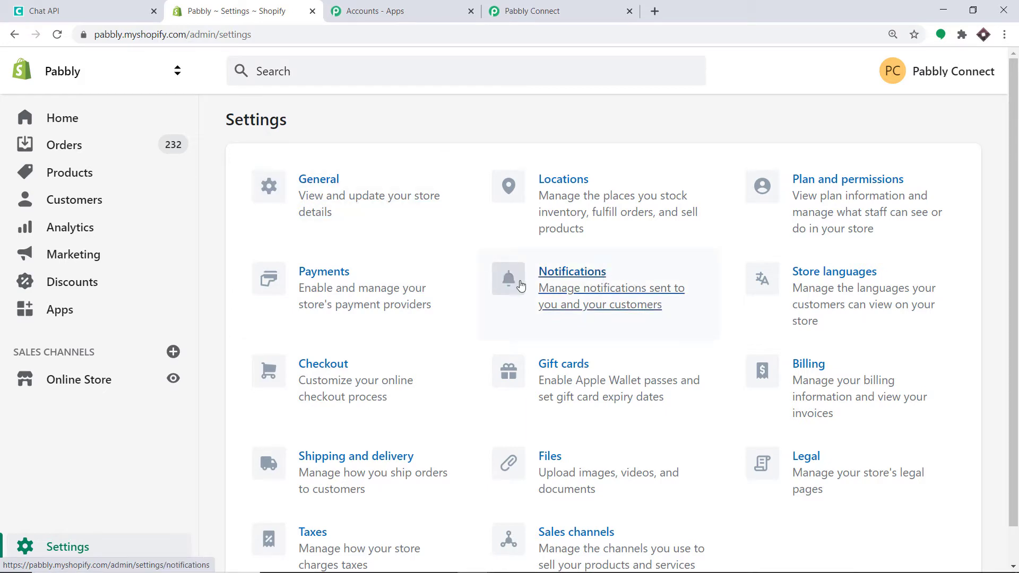
{"action": "left_click", "coordinate": [565, 285]}
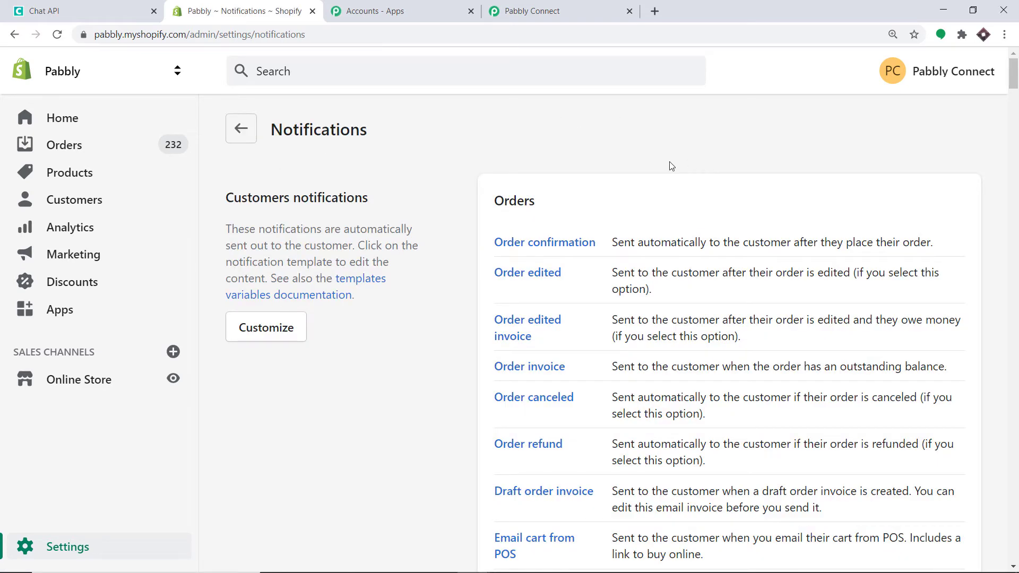
{"action": "scroll", "coordinate": [405, 153], "scroll_direction": "down", "scroll_amount": 14}
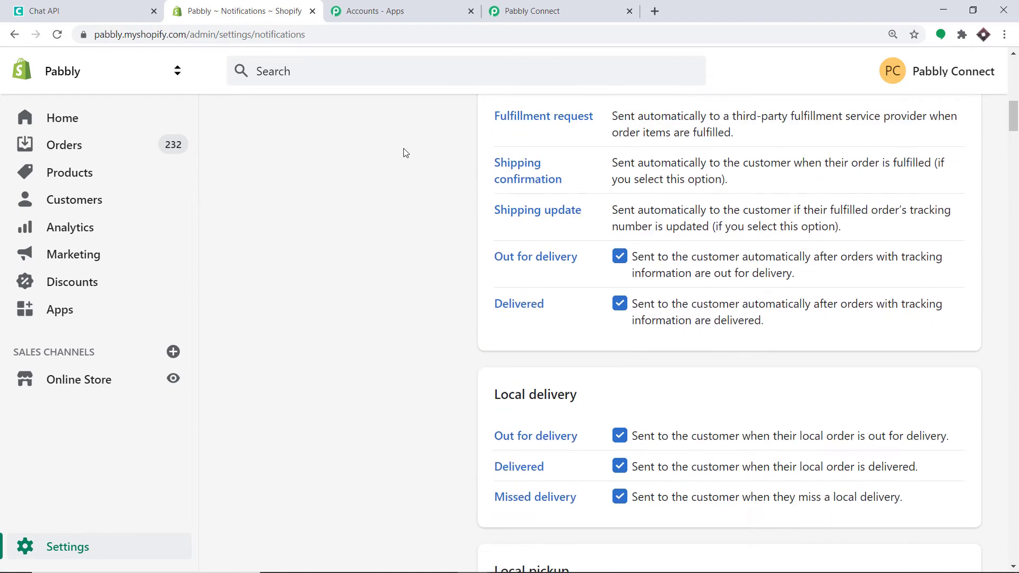
{"action": "scroll", "coordinate": [405, 153], "scroll_direction": "down", "scroll_amount": 20}
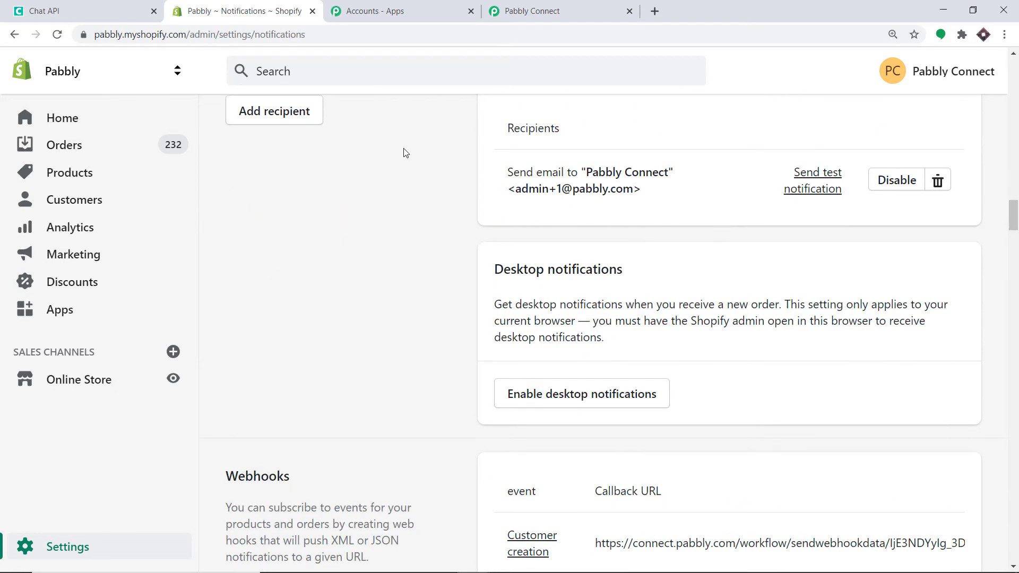
{"action": "scroll", "coordinate": [405, 152], "scroll_direction": "down", "scroll_amount": 5}
{"action": "scroll", "coordinate": [398, 157], "scroll_direction": "up", "scroll_amount": 1}
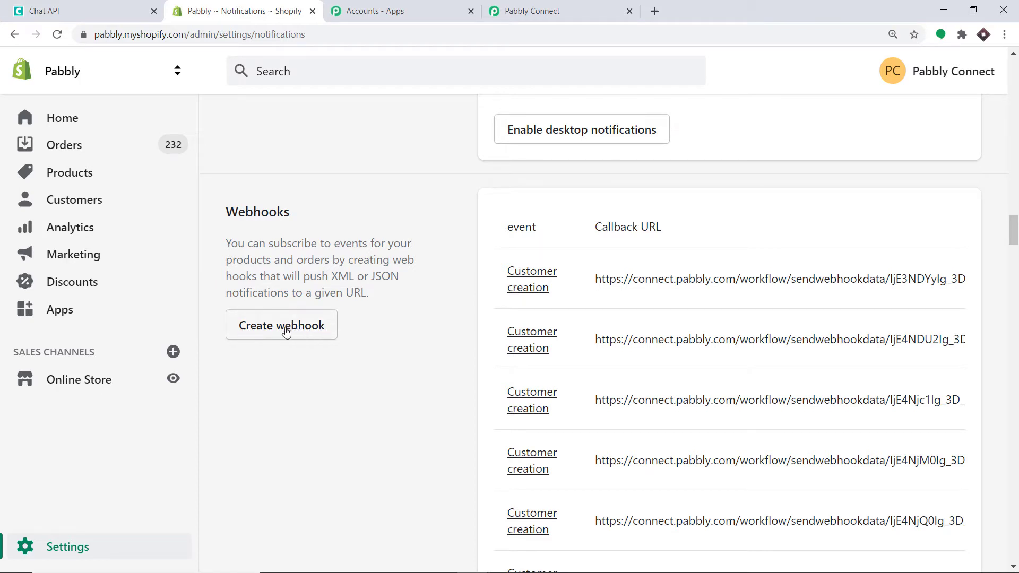
Start a new Shopify webhook with the Order creation event
{"action": "left_click", "coordinate": [283, 331]}
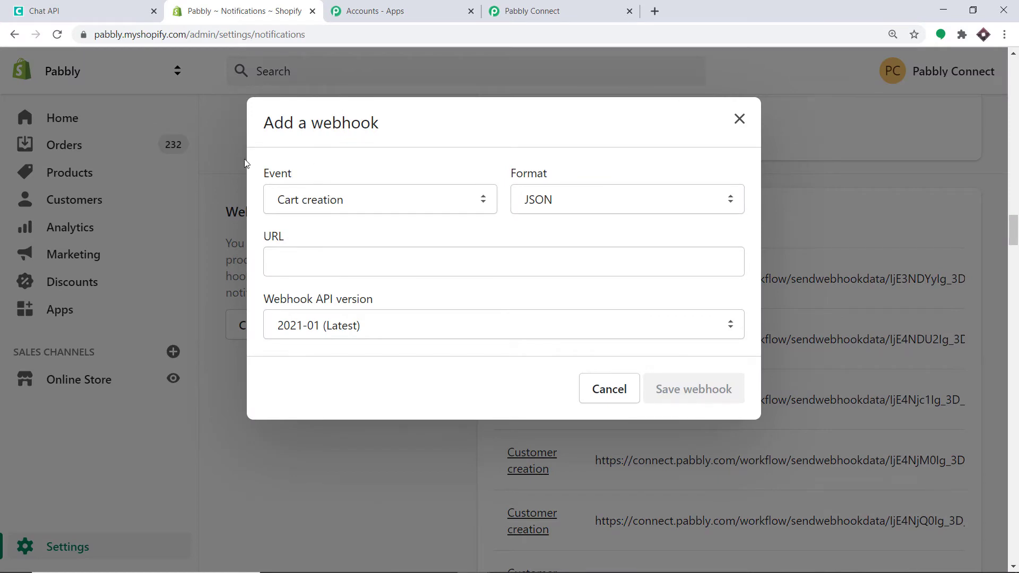
{"action": "left_click", "coordinate": [333, 205]}
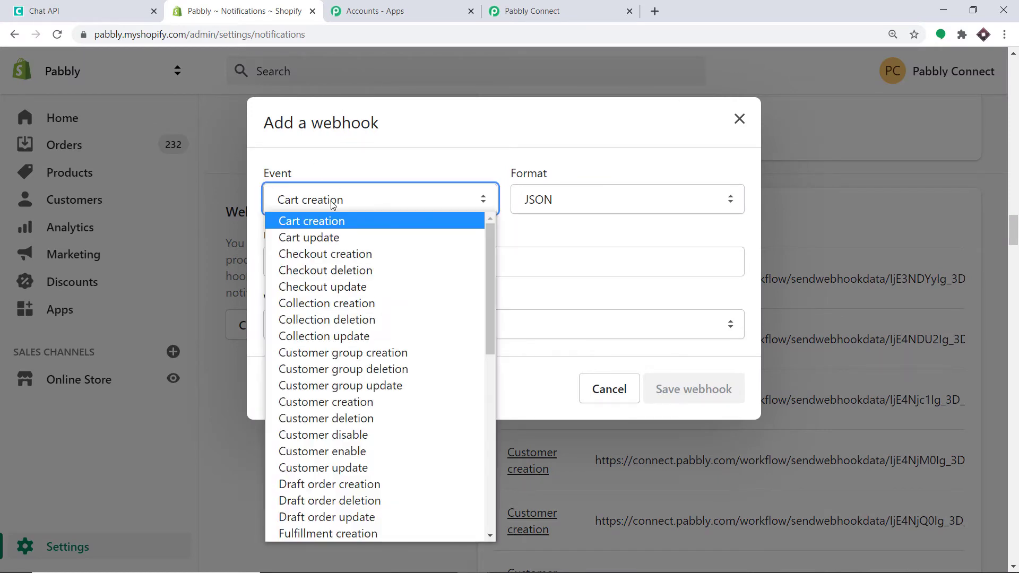
{"action": "key", "text": "o"}
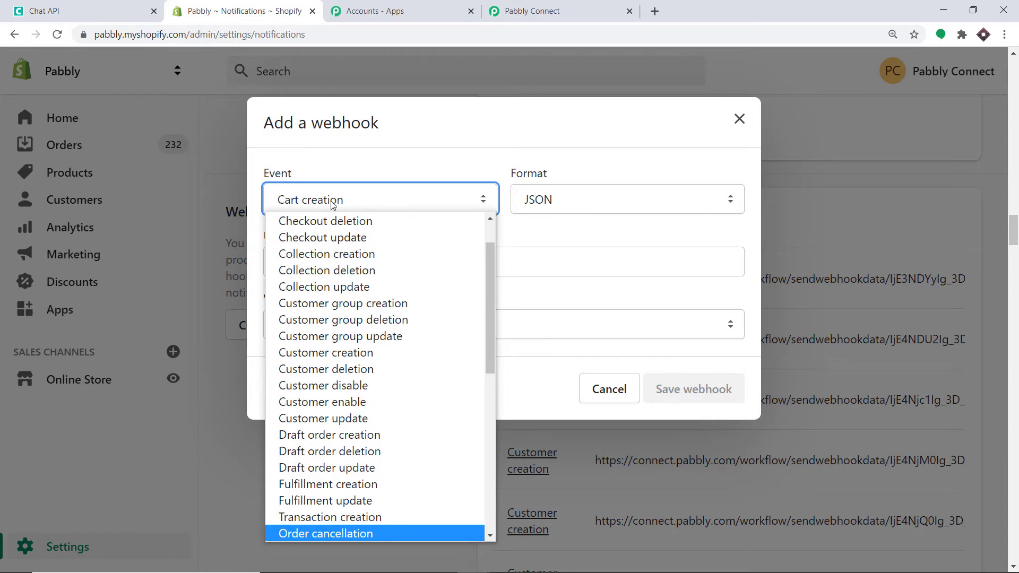
{"action": "key", "text": "c"}
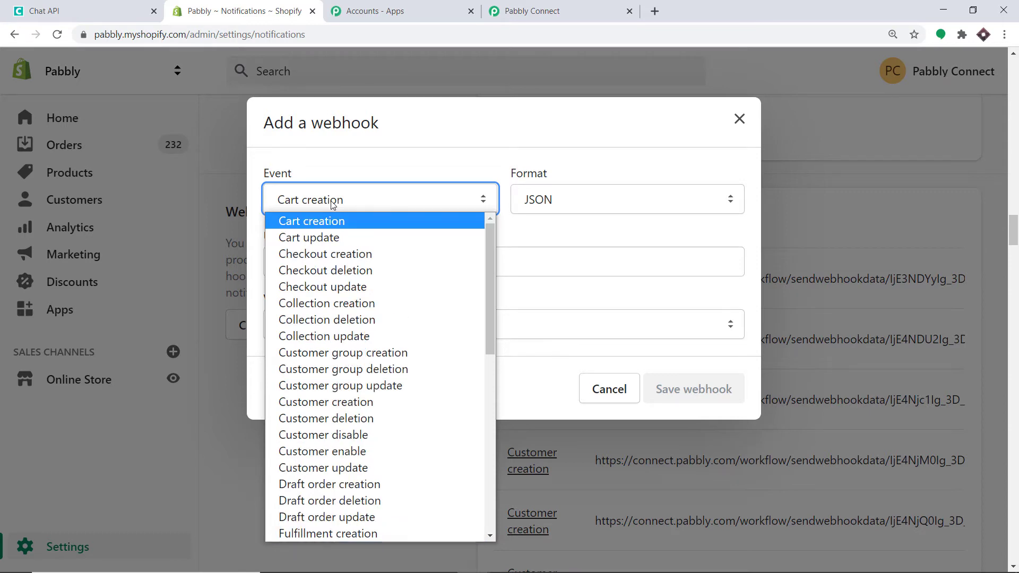
{"action": "scroll", "coordinate": [334, 244], "scroll_direction": "down", "scroll_amount": 5}
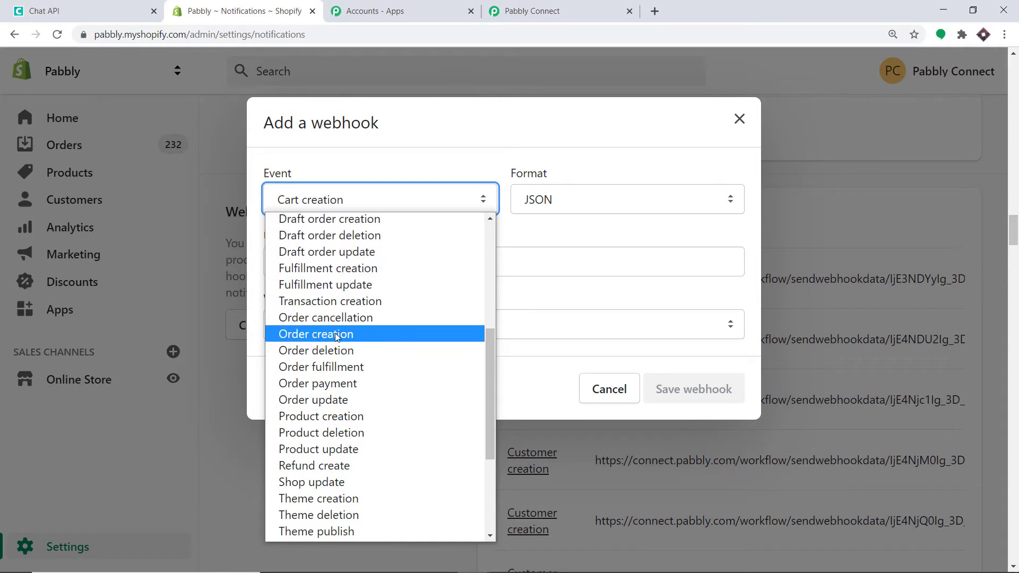
{"action": "left_click", "coordinate": [336, 336]}
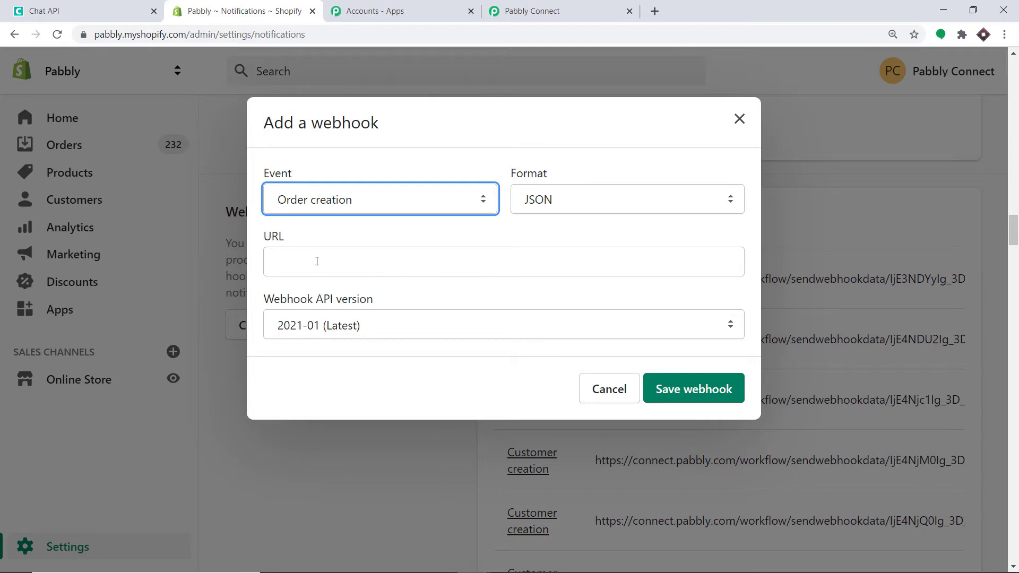
Paste the copied Pabbly Connect webhook URL into the webhook and save it
{"action": "left_click", "coordinate": [549, 8]}
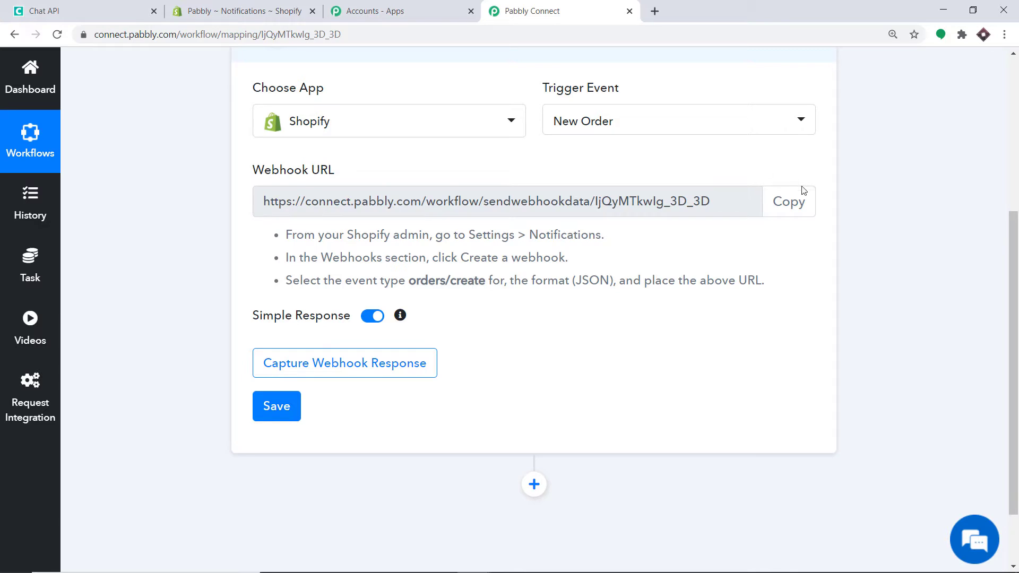
{"action": "left_click", "coordinate": [789, 202]}
{"action": "left_click", "coordinate": [244, 11]}
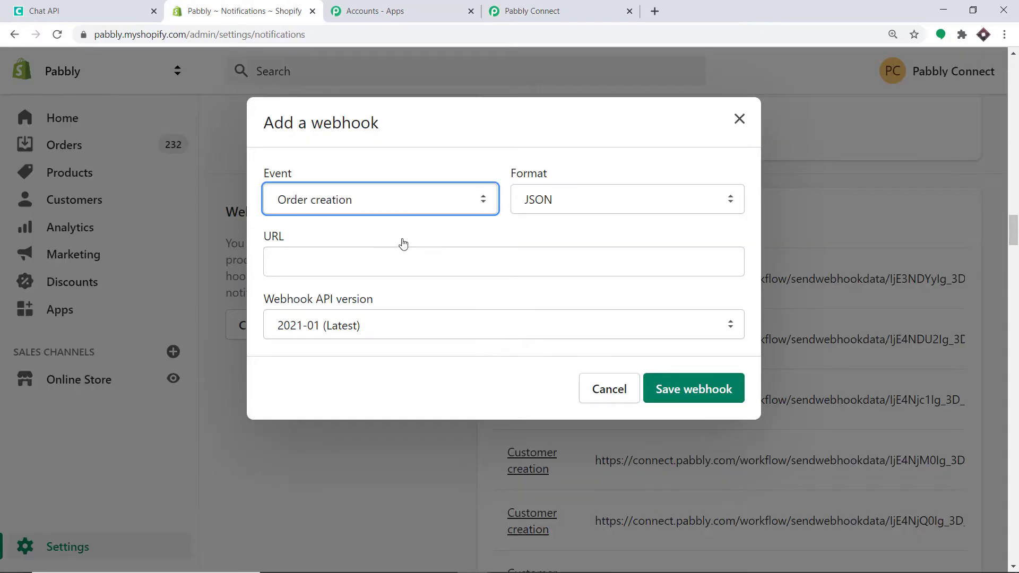
{"action": "left_click", "coordinate": [394, 258]}
{"action": "right_click", "coordinate": [394, 259]}
{"action": "left_click", "coordinate": [411, 360]}
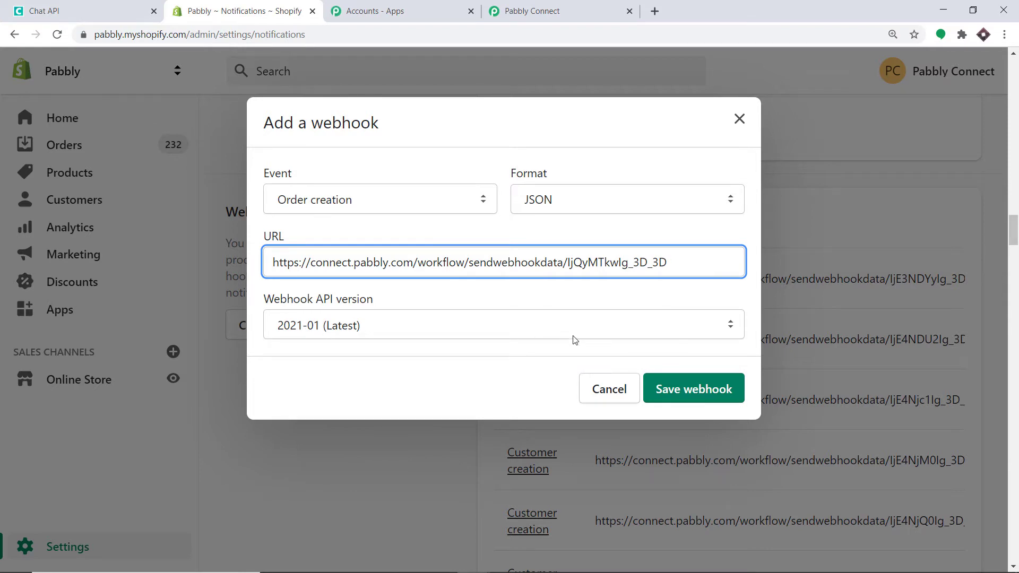
{"action": "left_click", "coordinate": [693, 398]}
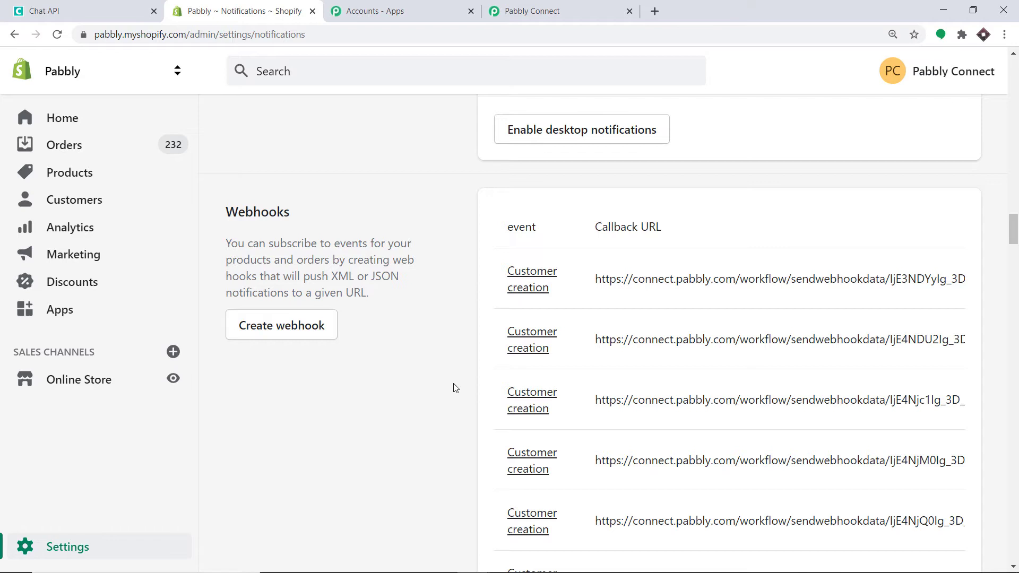
{"action": "left_click", "coordinate": [597, 10]}
Put the Pabbly trigger in Capture Webhook Response mode, then return to Shopify Notifications
{"action": "scroll", "coordinate": [478, 212], "scroll_direction": "down", "scroll_amount": 2}
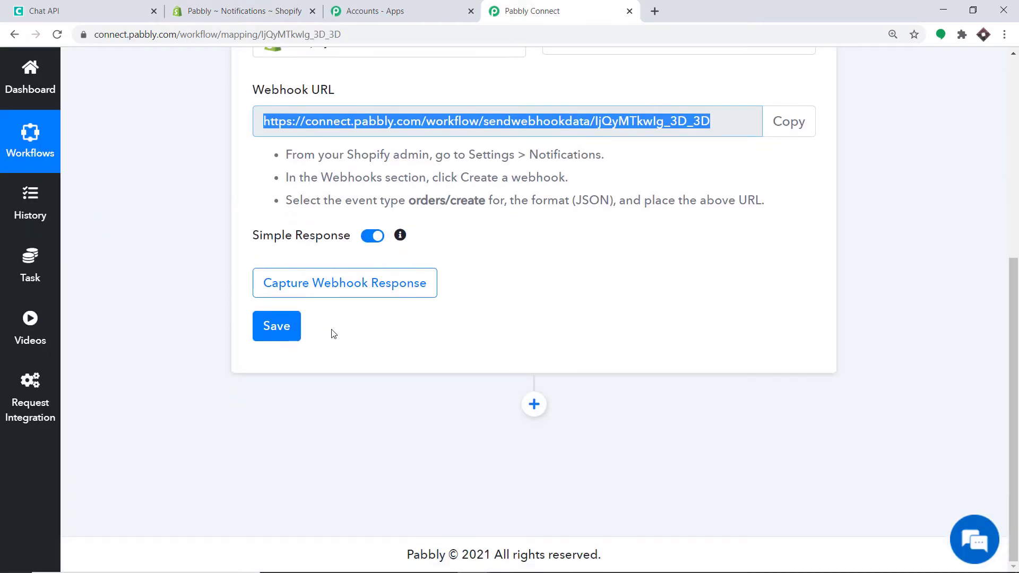
{"action": "left_click", "coordinate": [319, 285]}
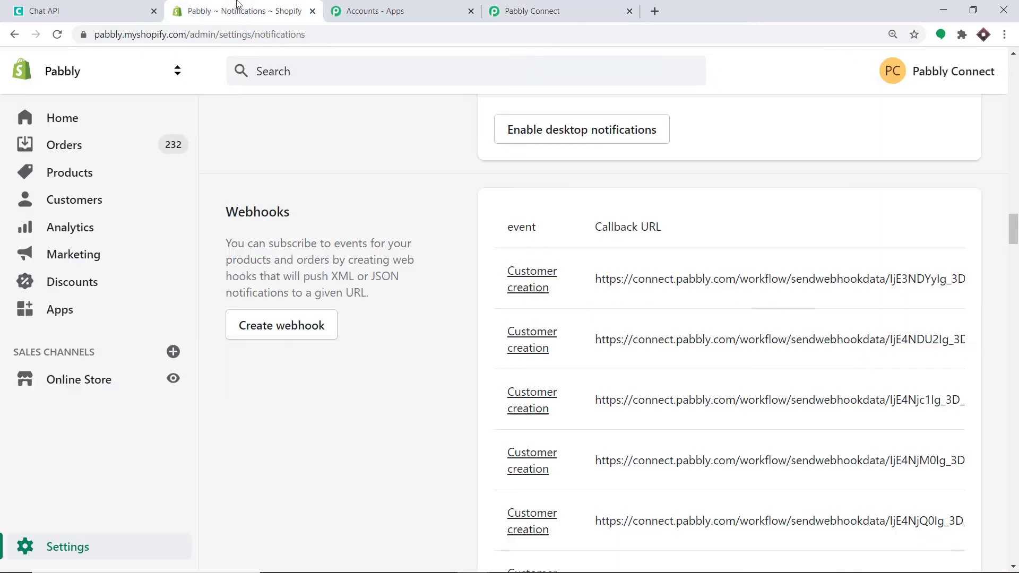
{"action": "left_click", "coordinate": [238, 6]}
Open the storefront catalog and Buy It Now on the Dell Laptop (Rs. 54,500.00)
{"action": "left_click", "coordinate": [172, 378]}
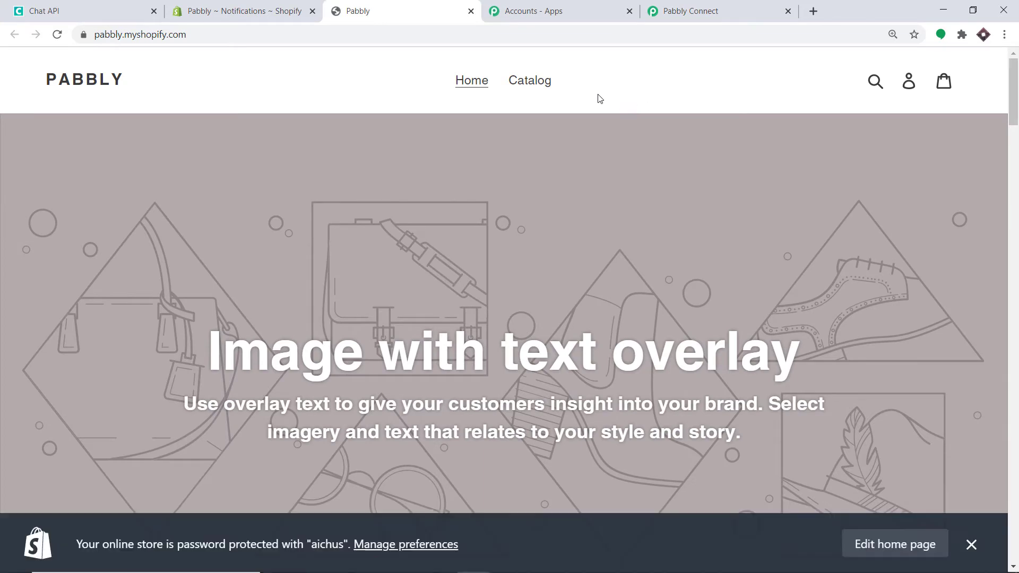
{"action": "left_click", "coordinate": [541, 84]}
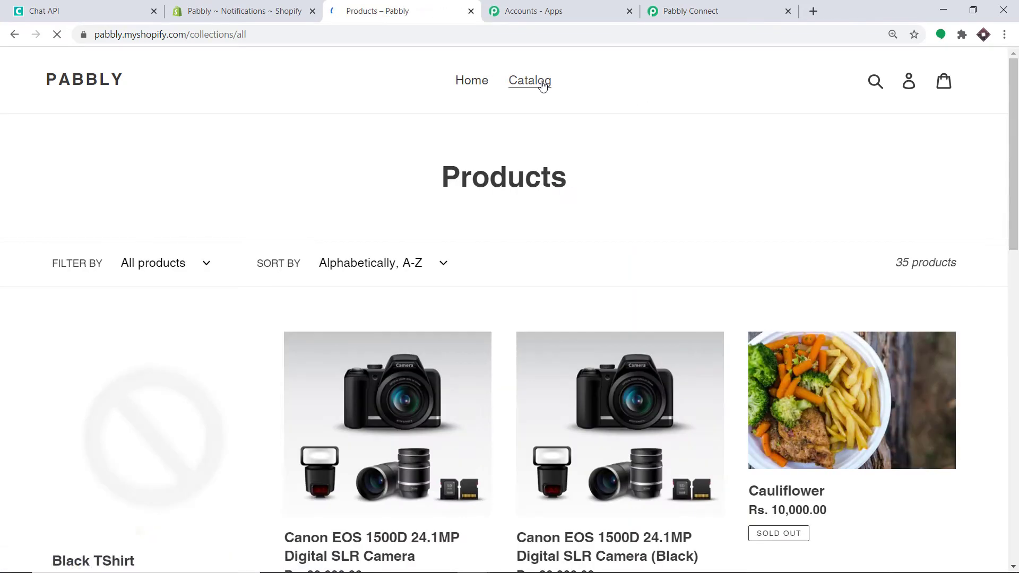
{"action": "scroll", "coordinate": [528, 107], "scroll_direction": "down", "scroll_amount": 3}
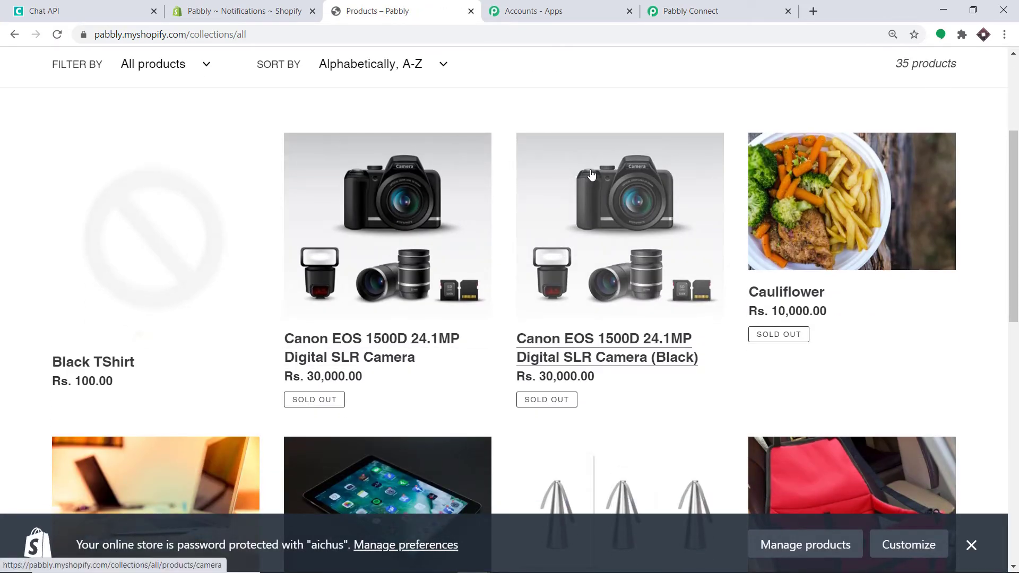
{"action": "scroll", "coordinate": [687, 181], "scroll_direction": "down", "scroll_amount": 1}
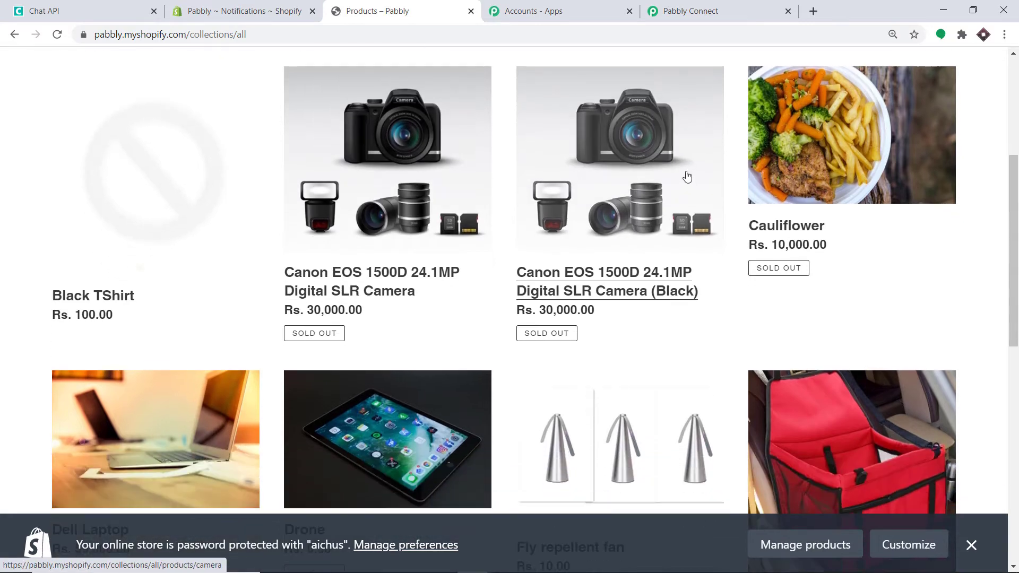
{"action": "scroll", "coordinate": [687, 176], "scroll_direction": "down", "scroll_amount": 2}
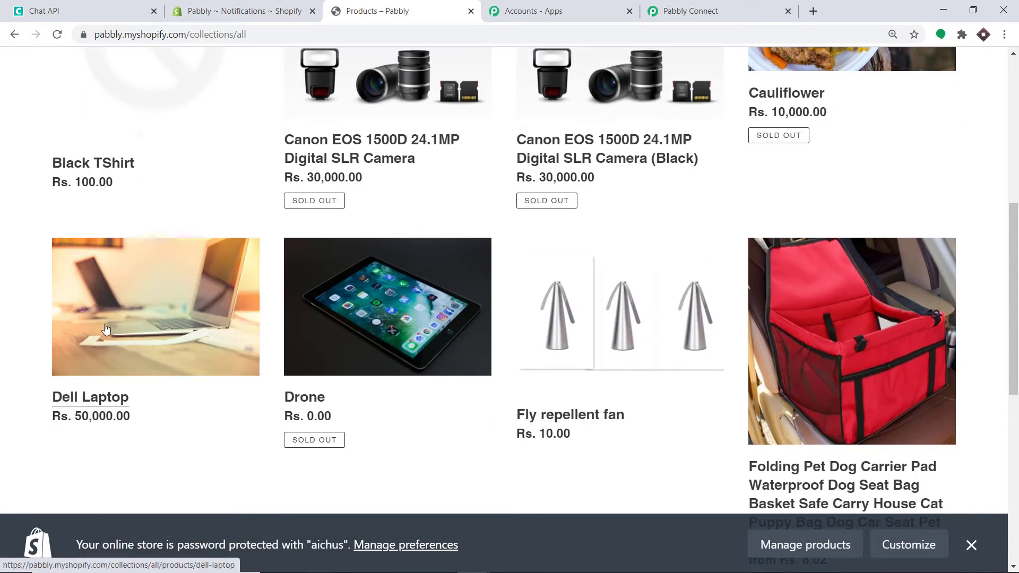
{"action": "left_click", "coordinate": [164, 317]}
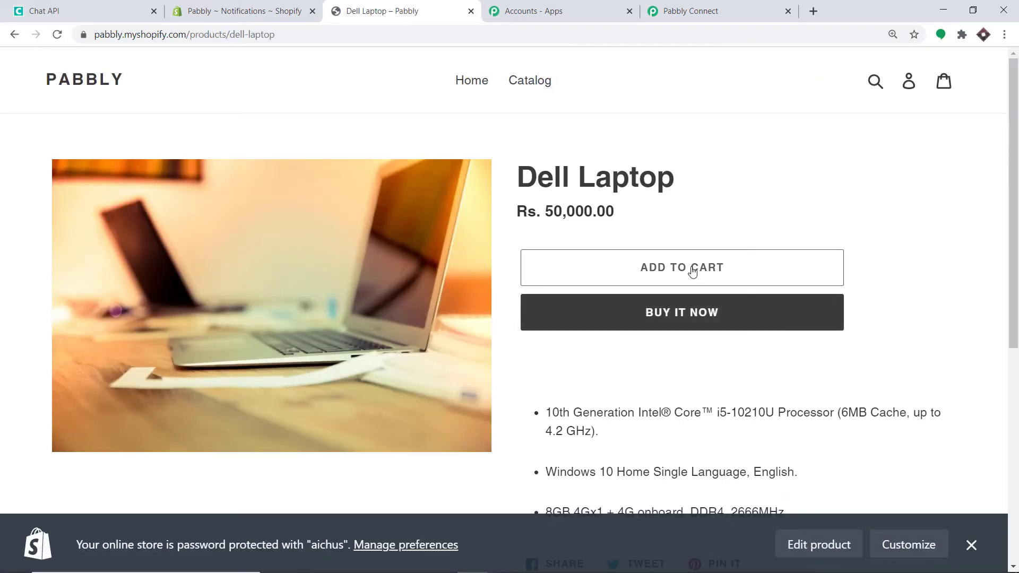
{"action": "left_click", "coordinate": [682, 320]}
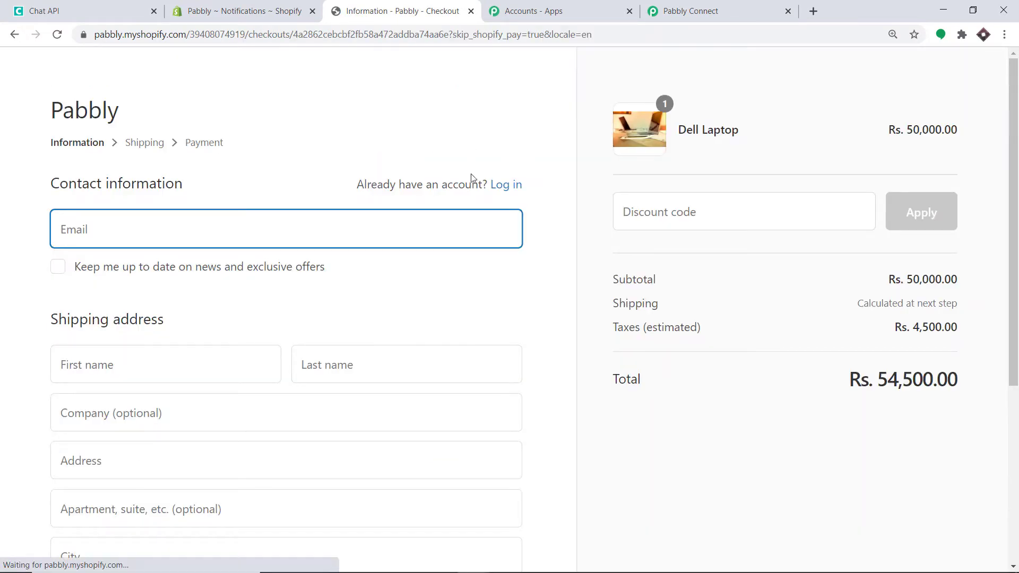
Autofill the checkout with the saved contact and address, changing Company to Spacex
{"action": "scroll", "coordinate": [191, 226], "scroll_direction": "down", "scroll_amount": 4}
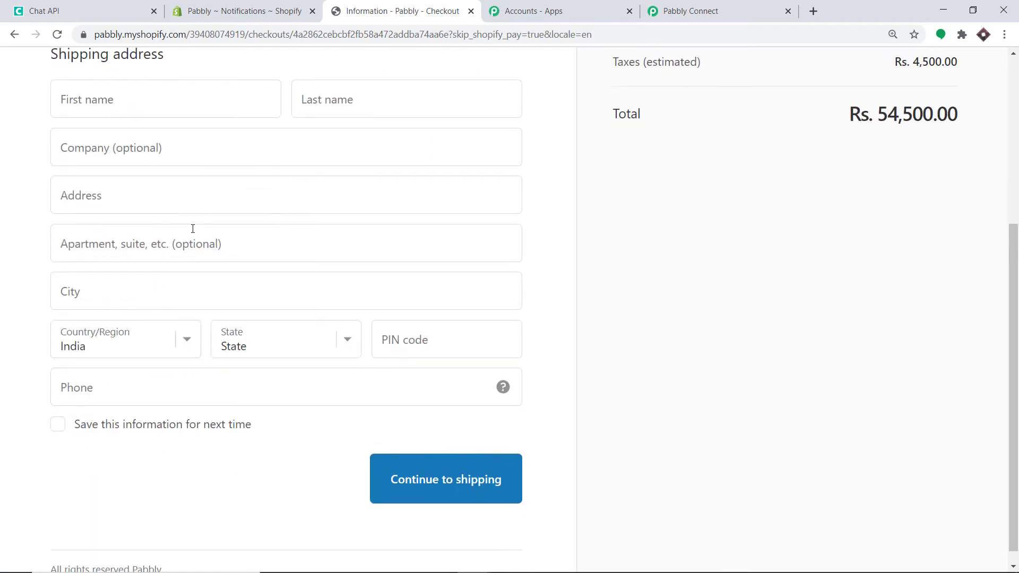
{"action": "scroll", "coordinate": [191, 228], "scroll_direction": "up", "scroll_amount": 3}
{"action": "left_click", "coordinate": [156, 165]}
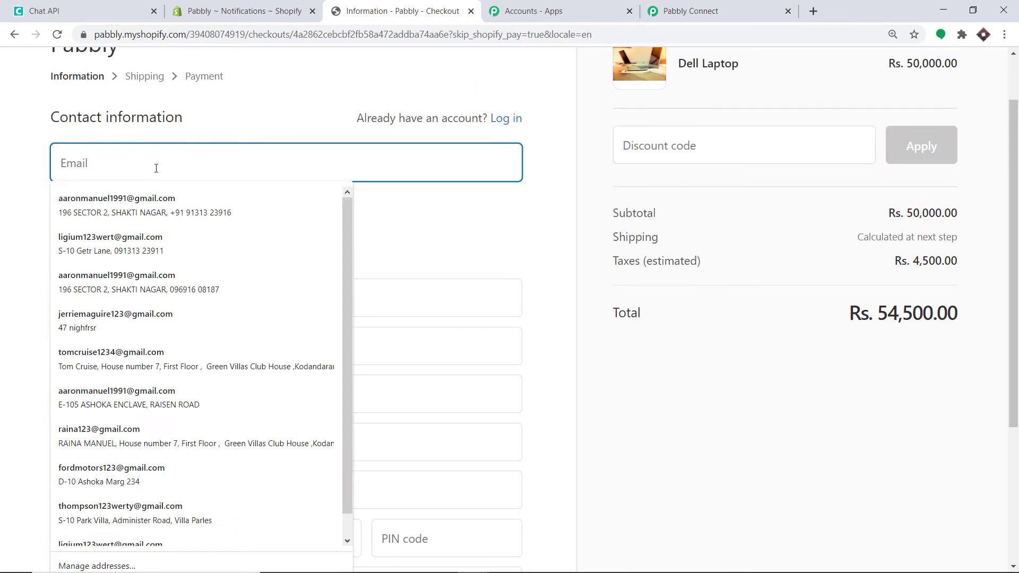
{"action": "left_click", "coordinate": [149, 198]}
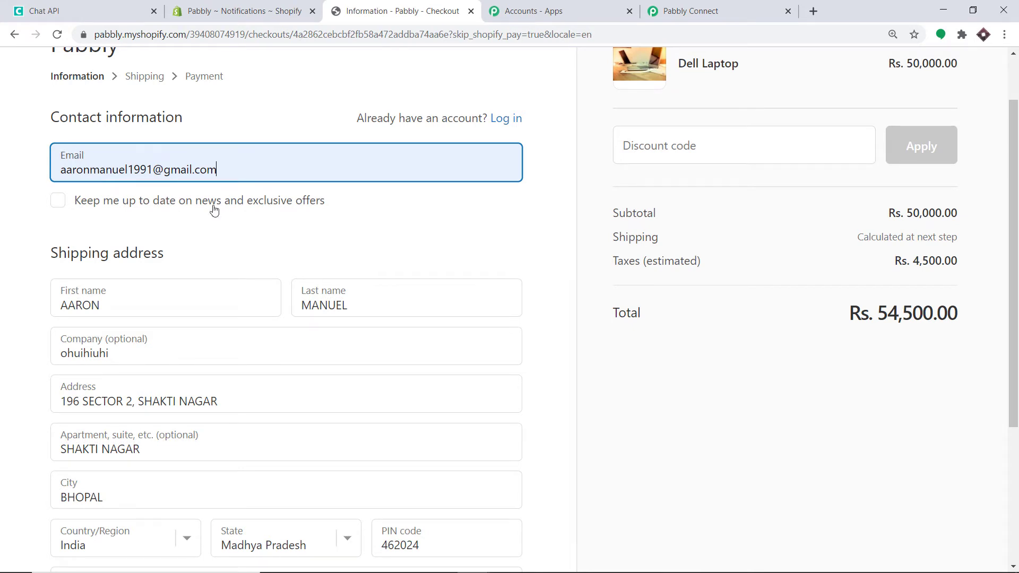
{"action": "scroll", "coordinate": [99, 242], "scroll_direction": "down", "scroll_amount": 1}
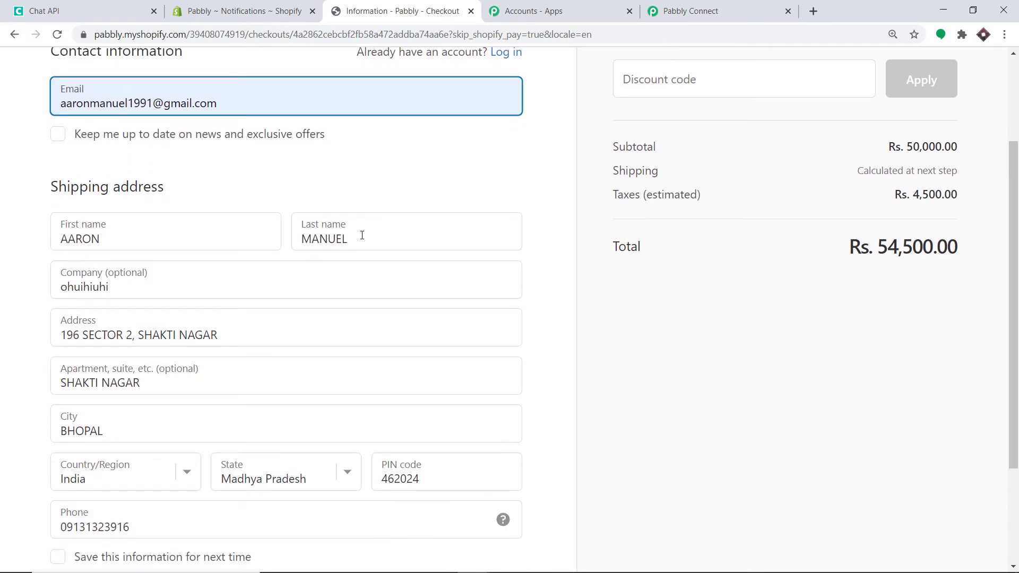
{"action": "scroll", "coordinate": [362, 235], "scroll_direction": "down", "scroll_amount": 1}
{"action": "left_click_drag", "start_coordinate": [121, 220], "coordinate": [34, 223]}
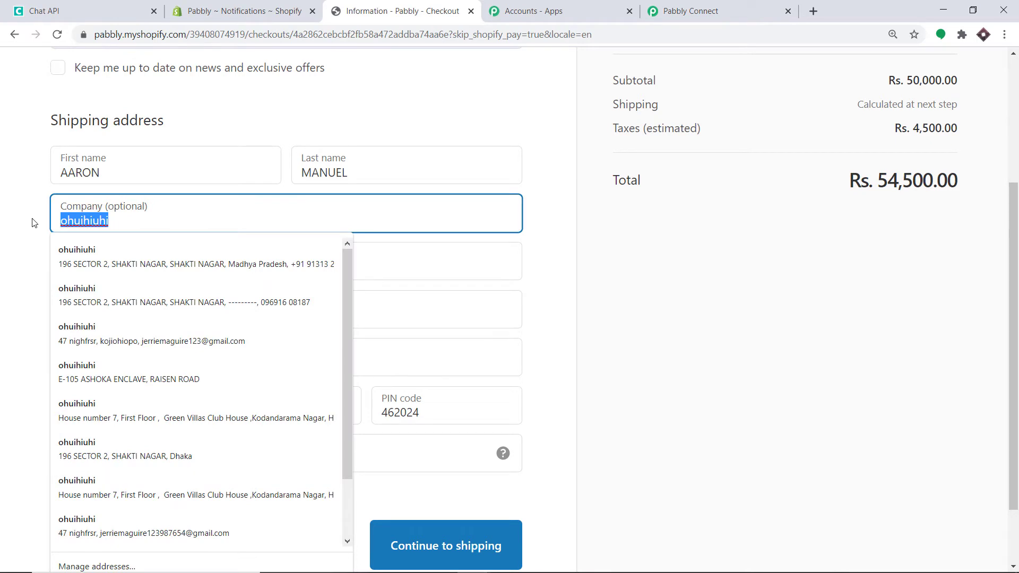
{"action": "key", "text": "BackSpace"}
{"action": "type", "text": "Spac"}
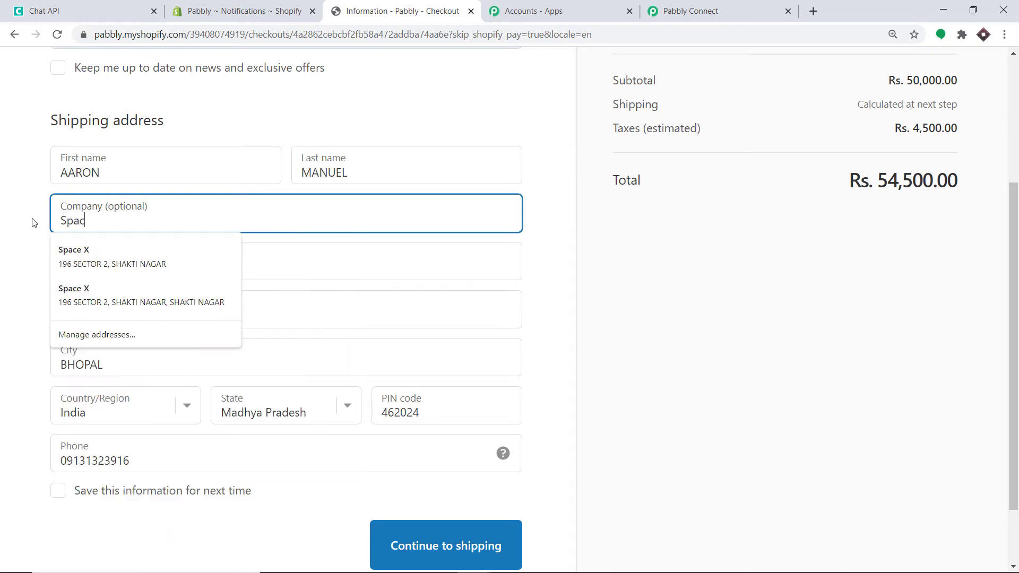
{"action": "type", "text": "ex"}
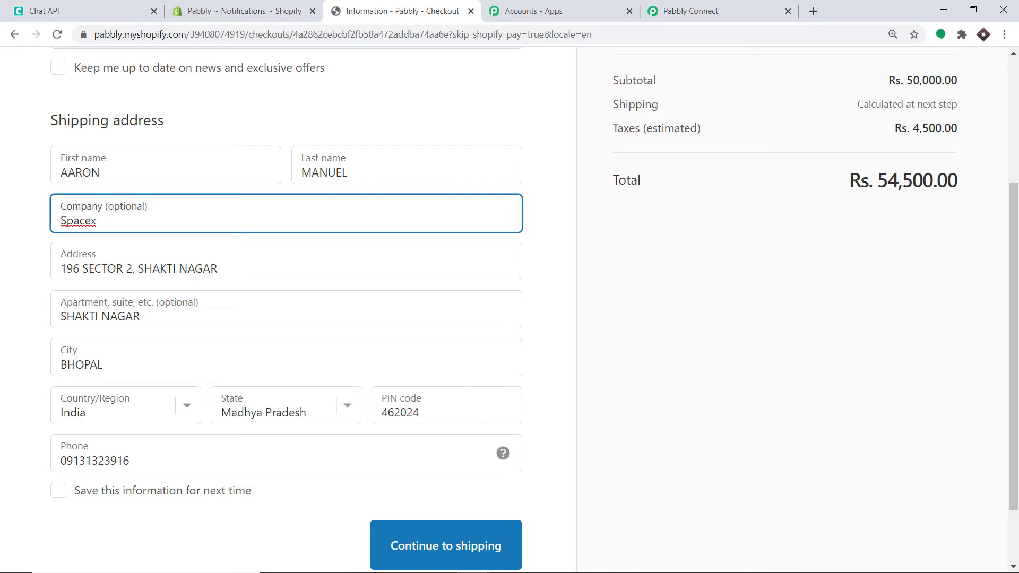
Replace the phone number with a new one and continue to the shipping step
{"action": "scroll", "coordinate": [136, 361], "scroll_direction": "down", "scroll_amount": 1}
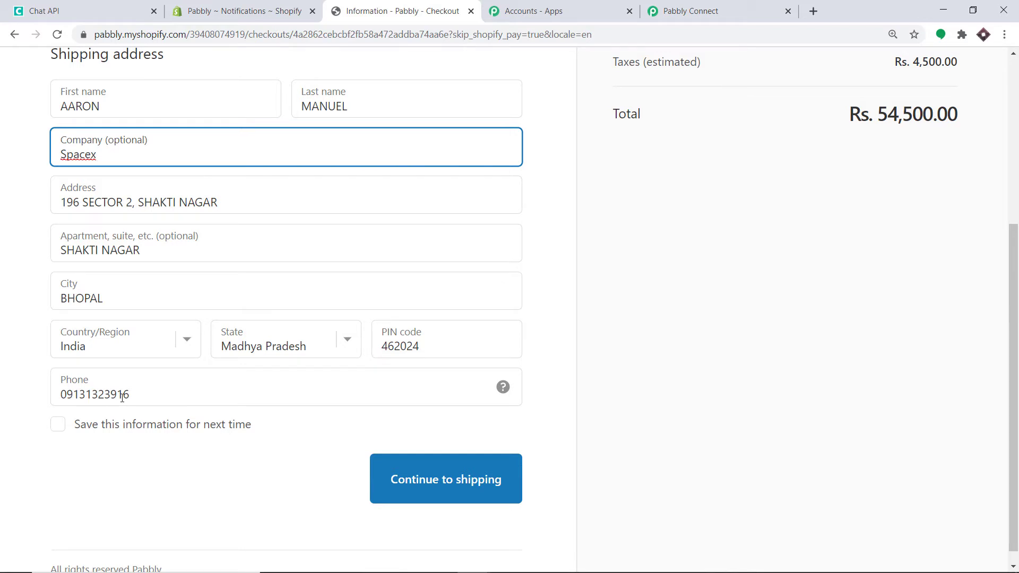
{"action": "left_click", "coordinate": [139, 396]}
{"action": "left_click_drag", "start_coordinate": [139, 396], "coordinate": [51, 399]}
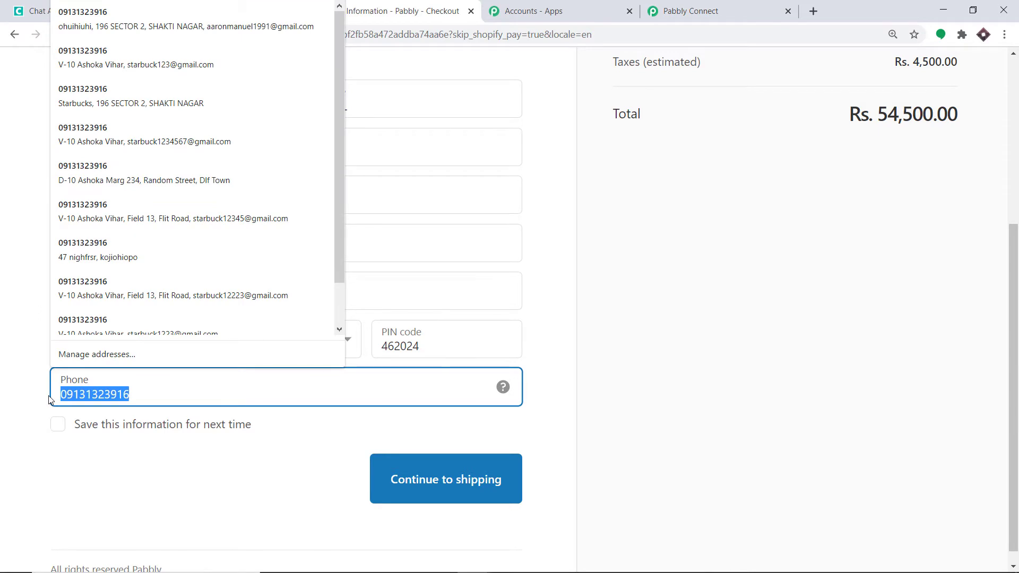
{"action": "key", "text": "BackSpace"}
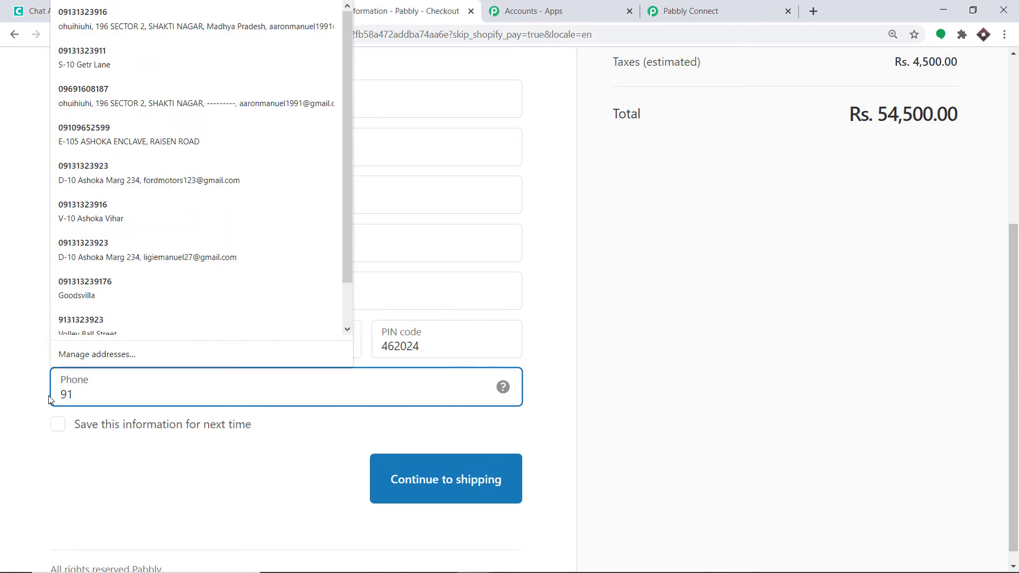
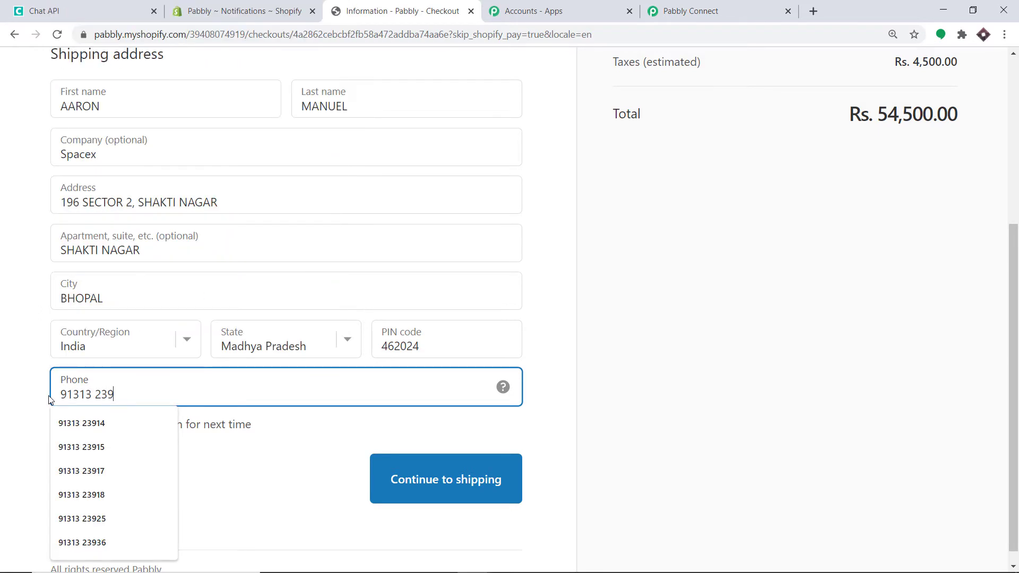
{"action": "left_click", "coordinate": [160, 451]}
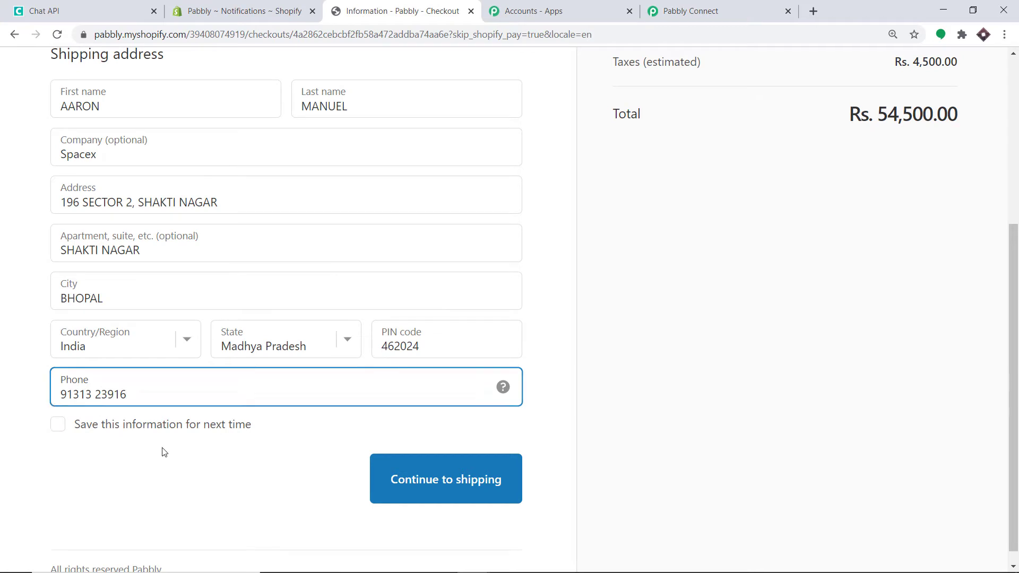
{"action": "left_click", "coordinate": [429, 479]}
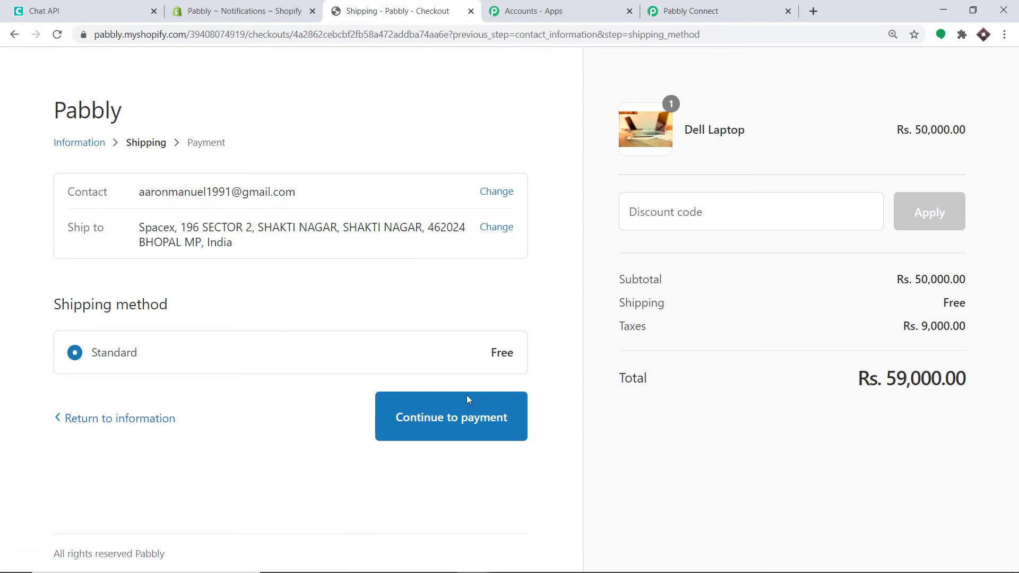
Proceed to payment and enter card number 1 with name on card 'Bogus Gateway'
{"action": "left_click", "coordinate": [441, 425]}
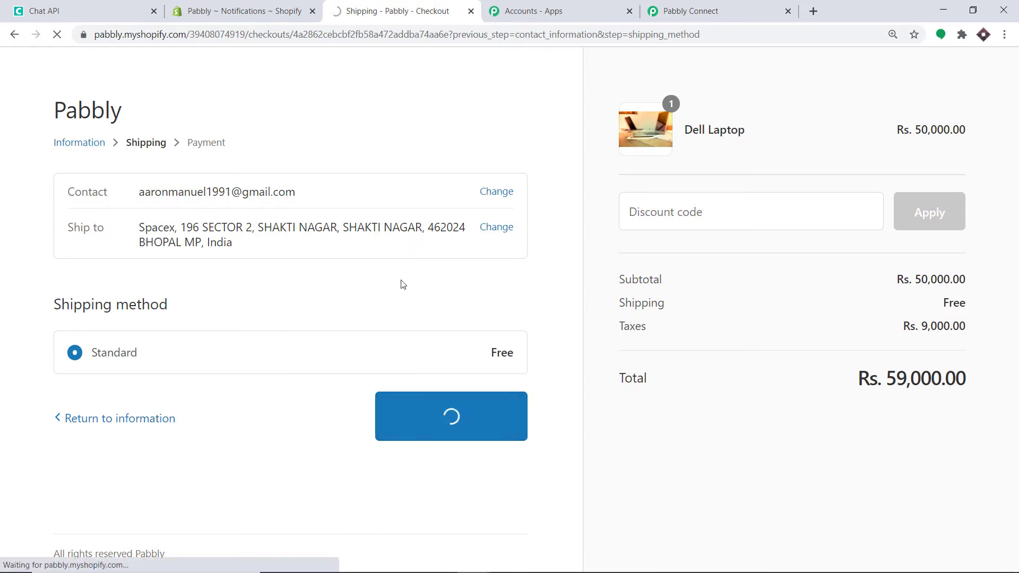
{"action": "scroll", "coordinate": [380, 258], "scroll_direction": "down", "scroll_amount": 1}
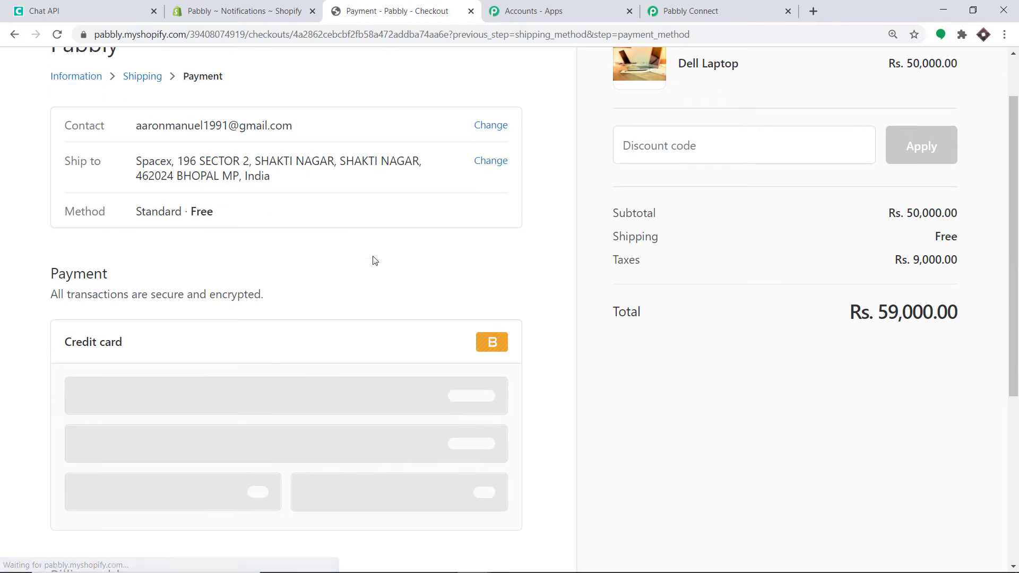
{"action": "left_click", "coordinate": [117, 403]}
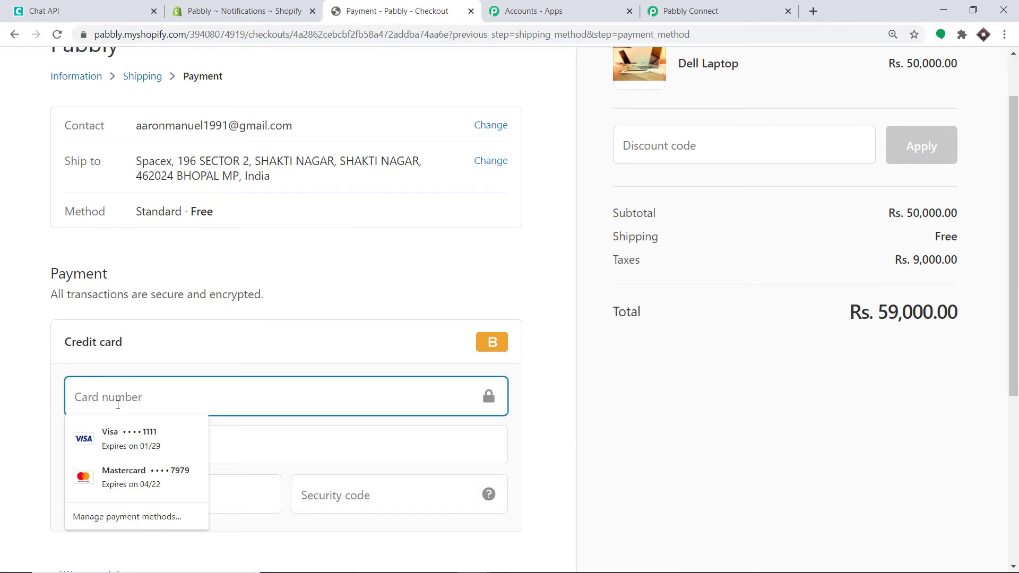
{"action": "type", "text": "1"}
{"action": "left_click", "coordinate": [151, 445]}
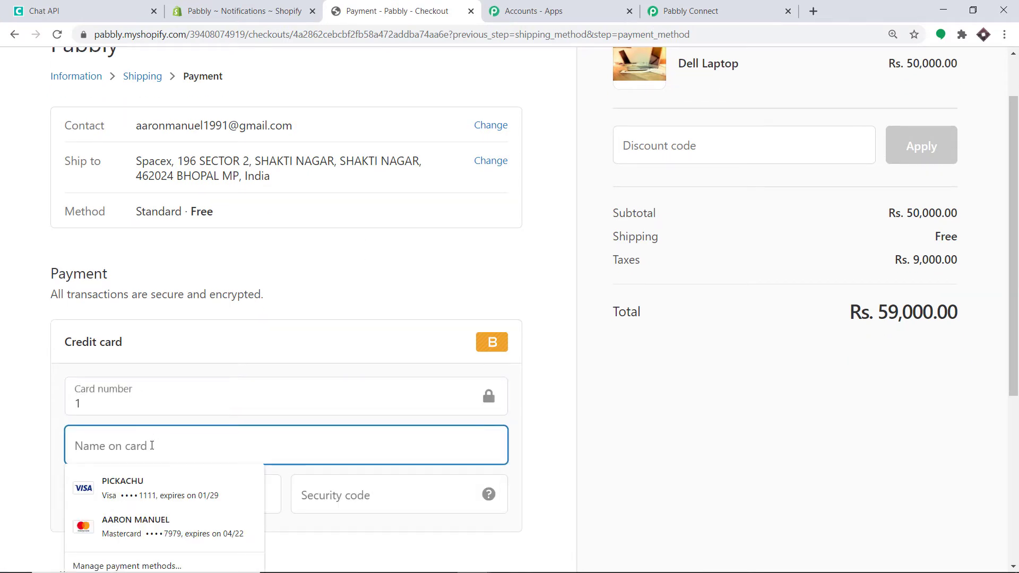
{"action": "type", "text": "Bog"}
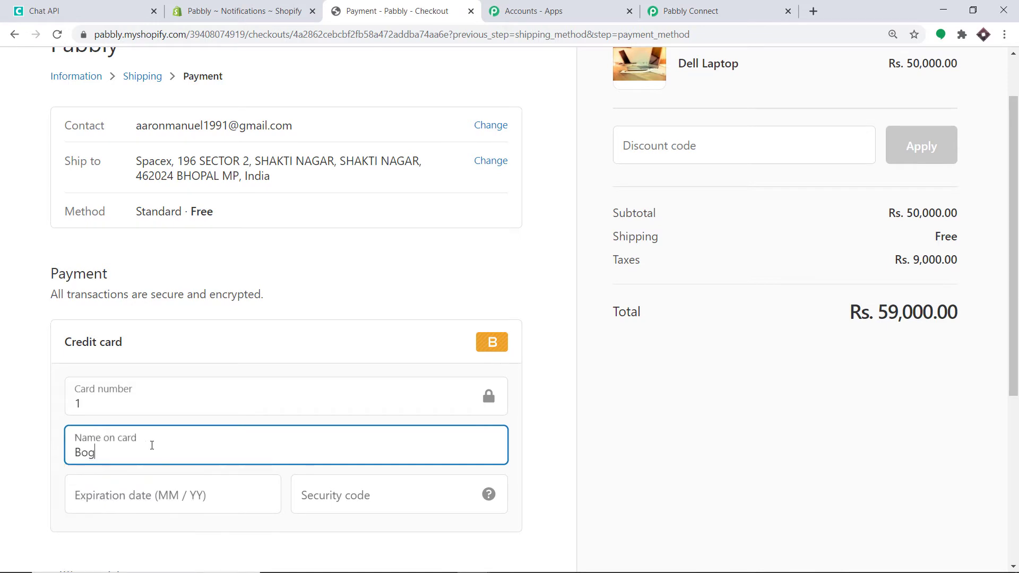
{"action": "type", "text": "us Gateway"}
Enter expiry 10 / 23 and the security code, then pay to place the order
{"action": "left_click", "coordinate": [155, 486]}
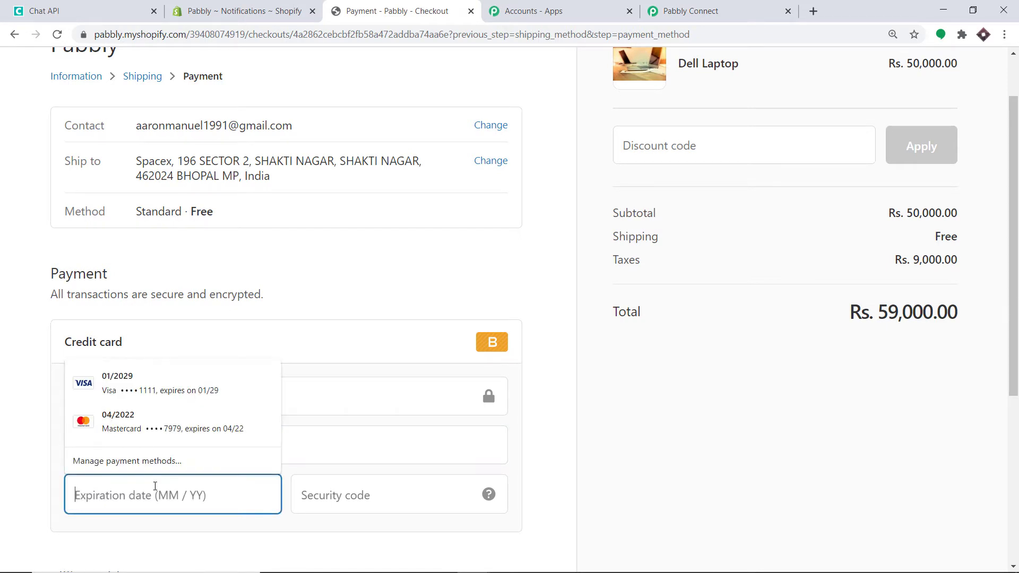
{"action": "type", "text": "10 / "}
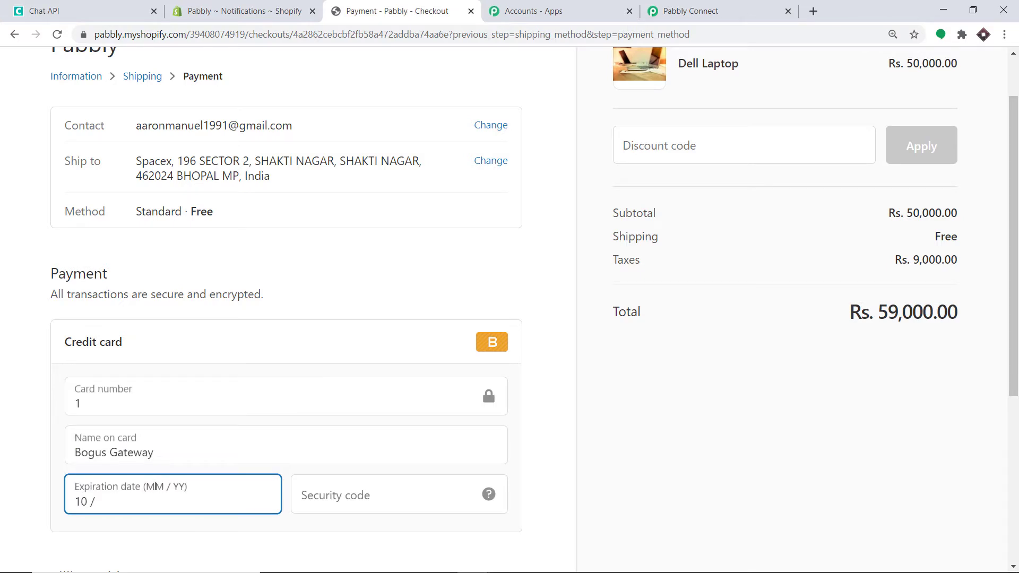
{"action": "type", "text": "23"}
{"action": "left_click", "coordinate": [339, 494]}
{"action": "type", "text": "244"}
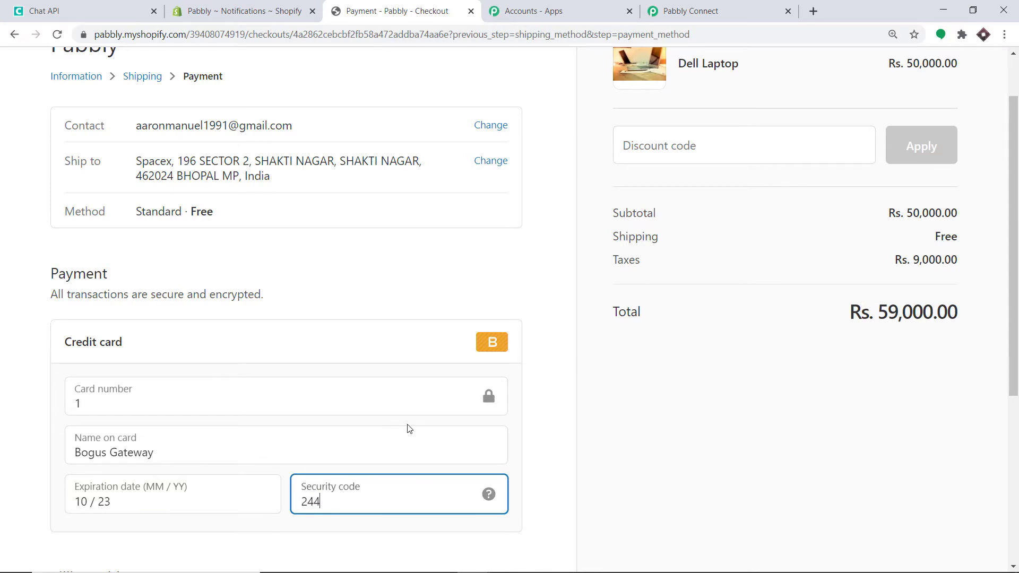
{"action": "scroll", "coordinate": [410, 431], "scroll_direction": "down", "scroll_amount": 5}
{"action": "left_click", "coordinate": [493, 505]}
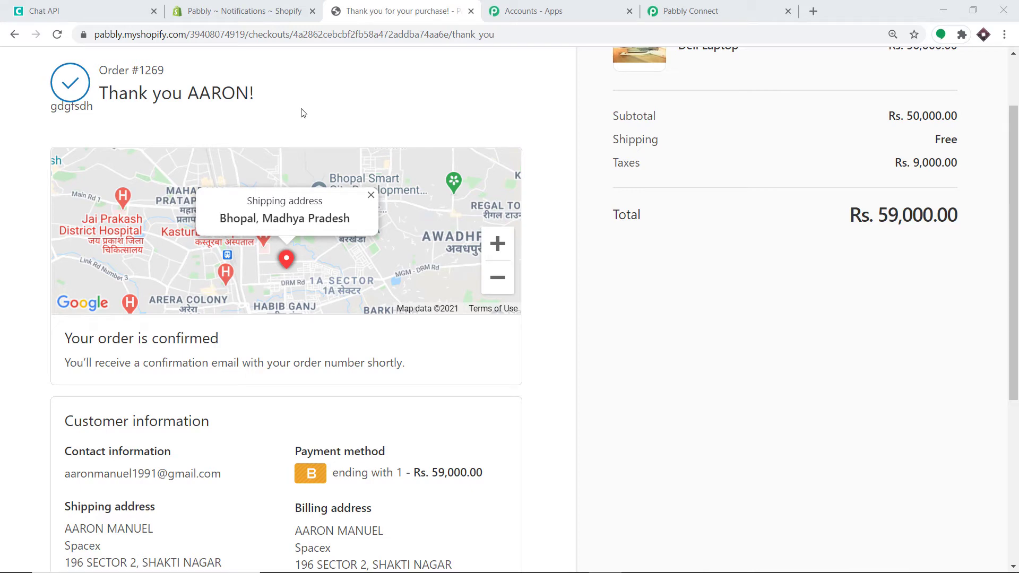
{"action": "scroll", "coordinate": [312, 202], "scroll_direction": "down", "scroll_amount": 5}
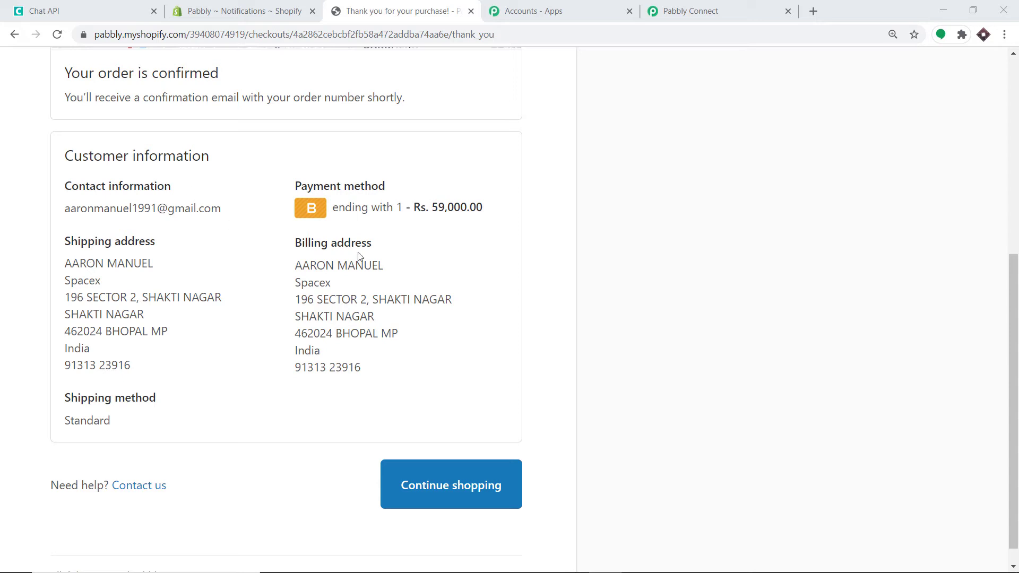
{"action": "scroll", "coordinate": [282, 225], "scroll_direction": "up", "scroll_amount": 3}
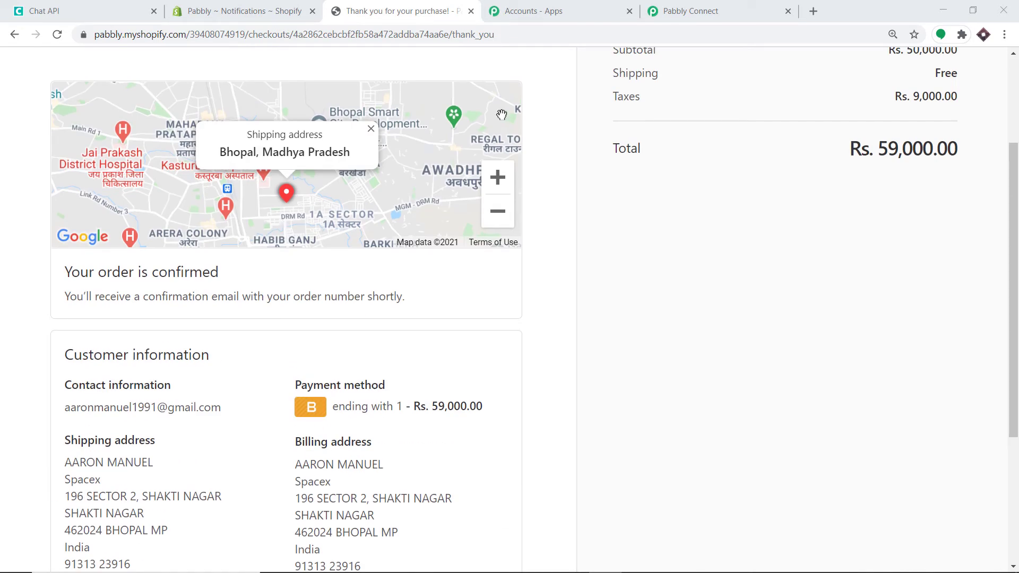
Return to Pabbly Connect and review the captured order's billing and shipping response fields
{"action": "left_click", "coordinate": [701, 7]}
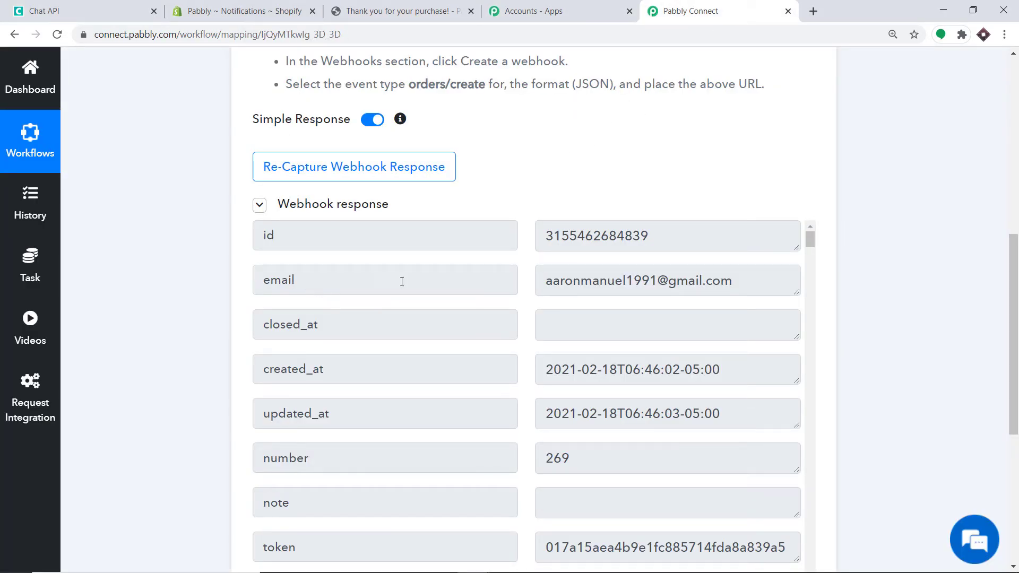
{"action": "scroll", "coordinate": [669, 291], "scroll_direction": "down", "scroll_amount": 3}
{"action": "left_click_drag", "start_coordinate": [809, 244], "coordinate": [800, 518]}
{"action": "scroll", "coordinate": [785, 493], "scroll_direction": "up", "scroll_amount": 2}
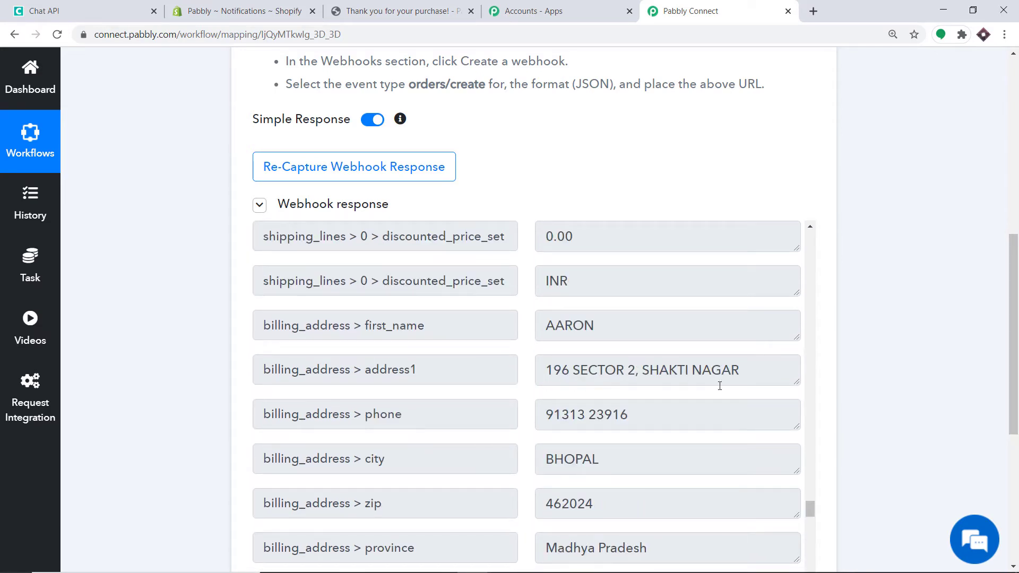
{"action": "scroll", "coordinate": [420, 409], "scroll_direction": "down", "scroll_amount": 2}
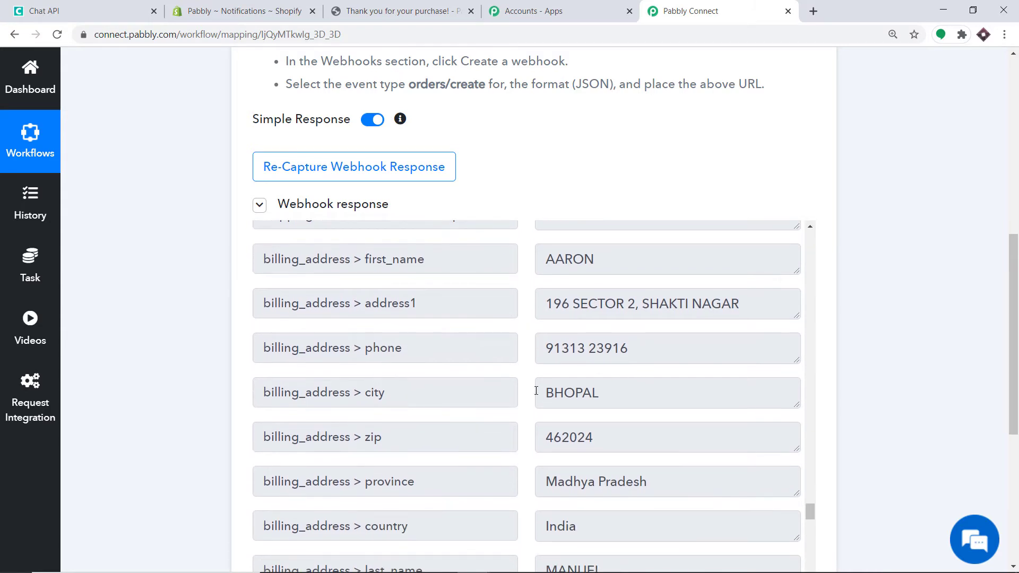
{"action": "scroll", "coordinate": [387, 394], "scroll_direction": "down", "scroll_amount": 2}
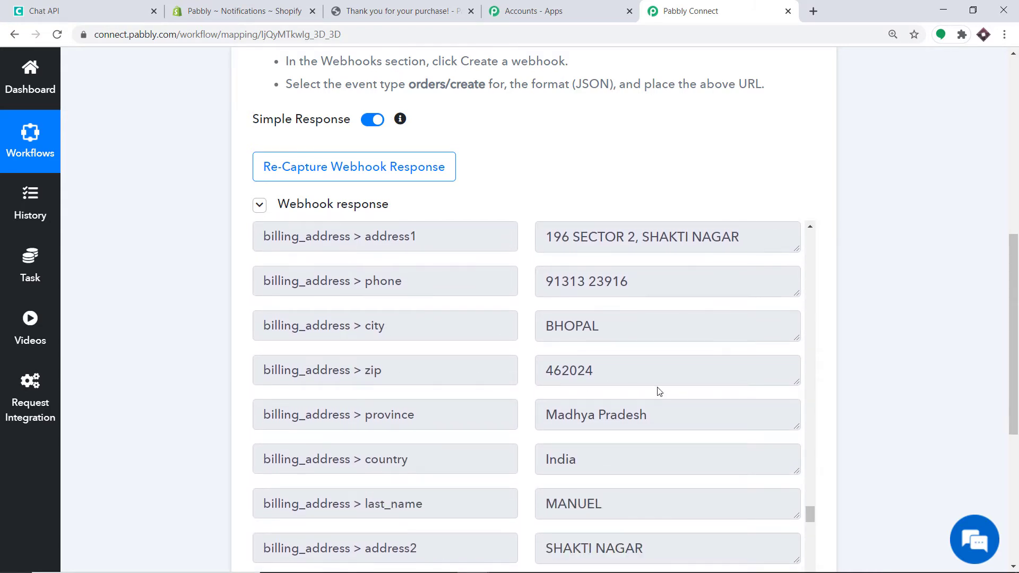
{"action": "scroll", "coordinate": [626, 380], "scroll_direction": "down", "scroll_amount": 5}
{"action": "scroll", "coordinate": [598, 398], "scroll_direction": "down", "scroll_amount": 1}
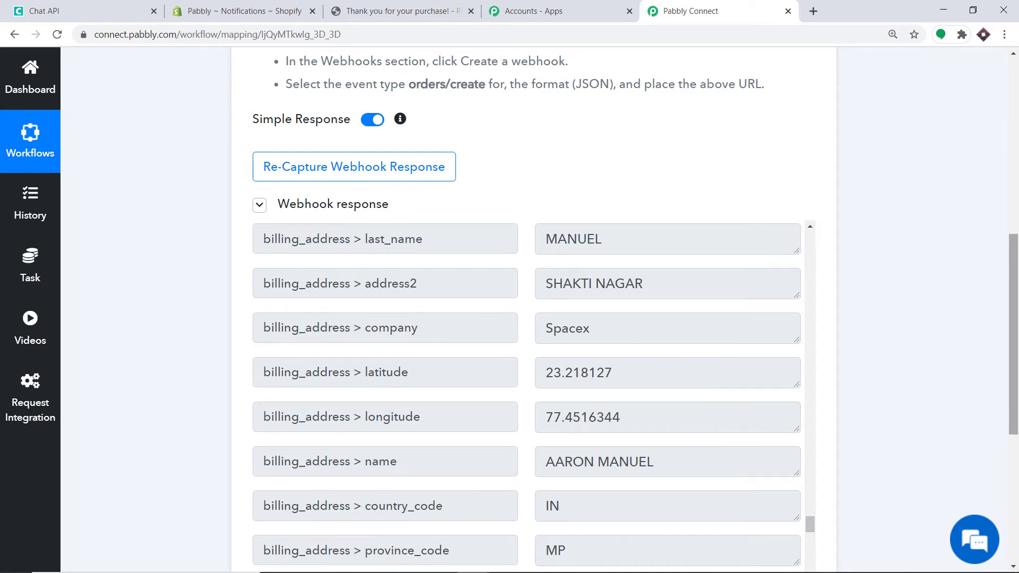
{"action": "left_click_drag", "start_coordinate": [1013, 352], "coordinate": [1017, 478]}
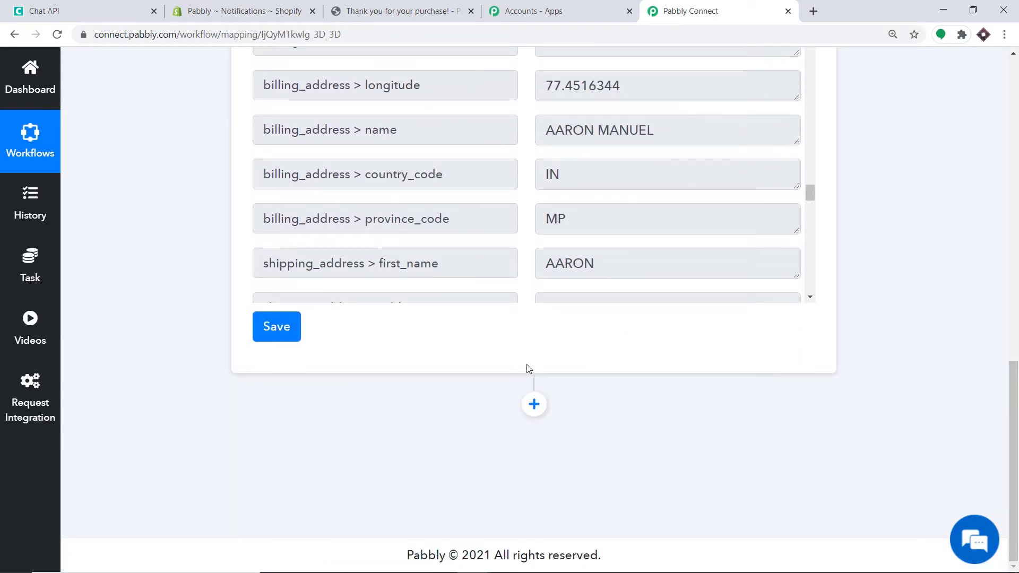
Add a new action step after the trigger using the Chat API app with the Send Message event
{"action": "left_click", "coordinate": [534, 405]}
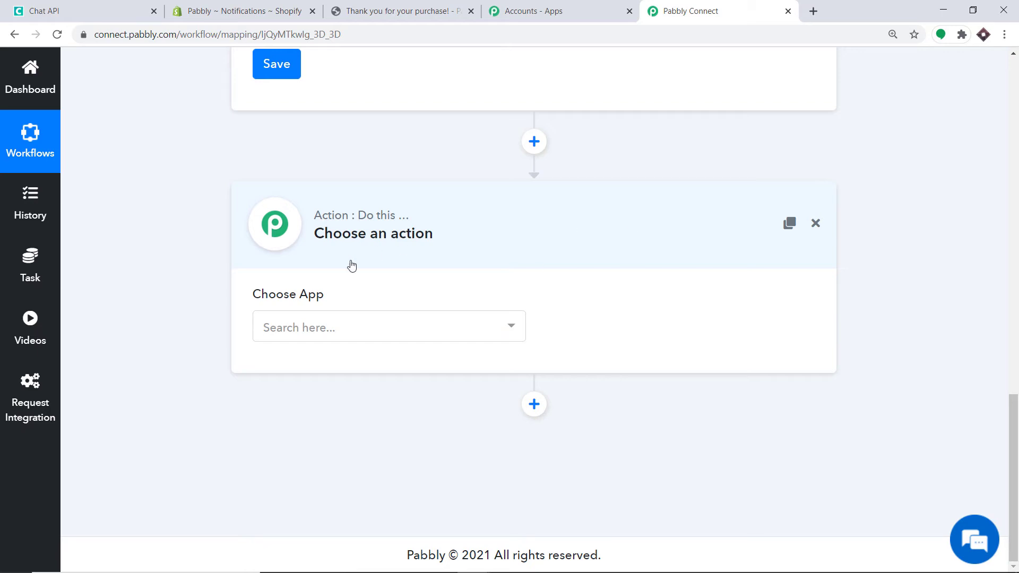
{"action": "left_click", "coordinate": [342, 332]}
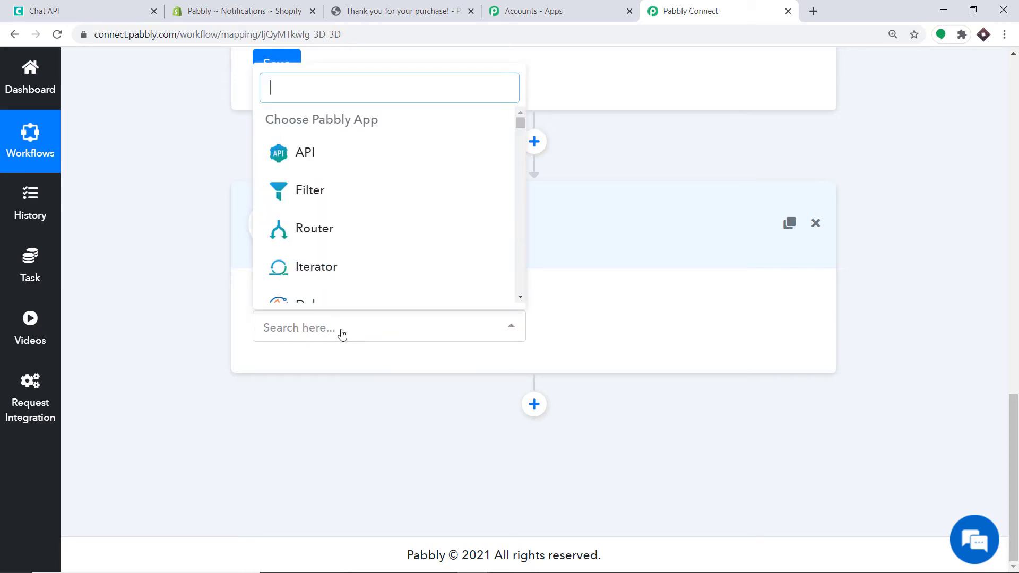
{"action": "type", "text": "chat"}
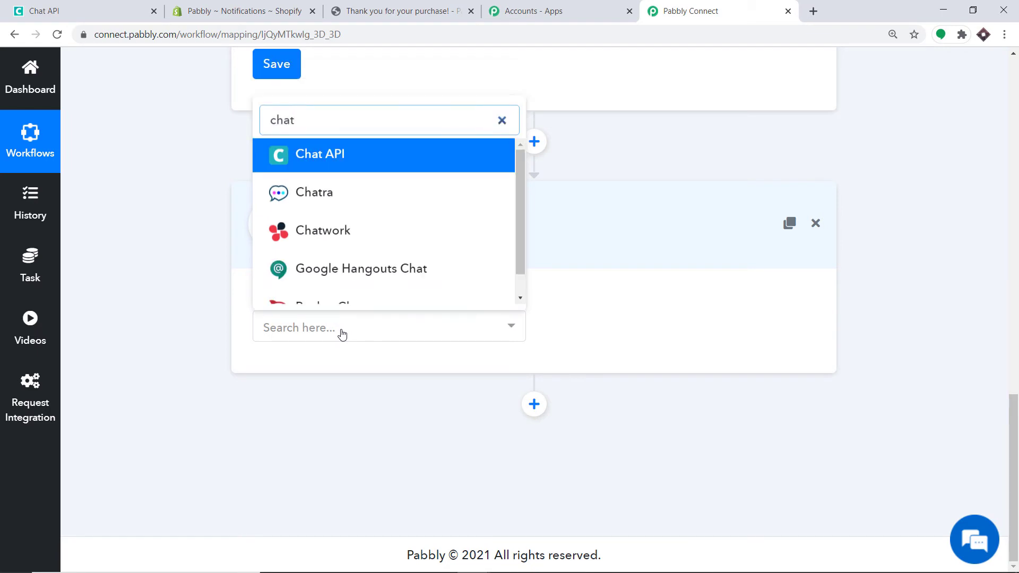
{"action": "left_click", "coordinate": [325, 155]}
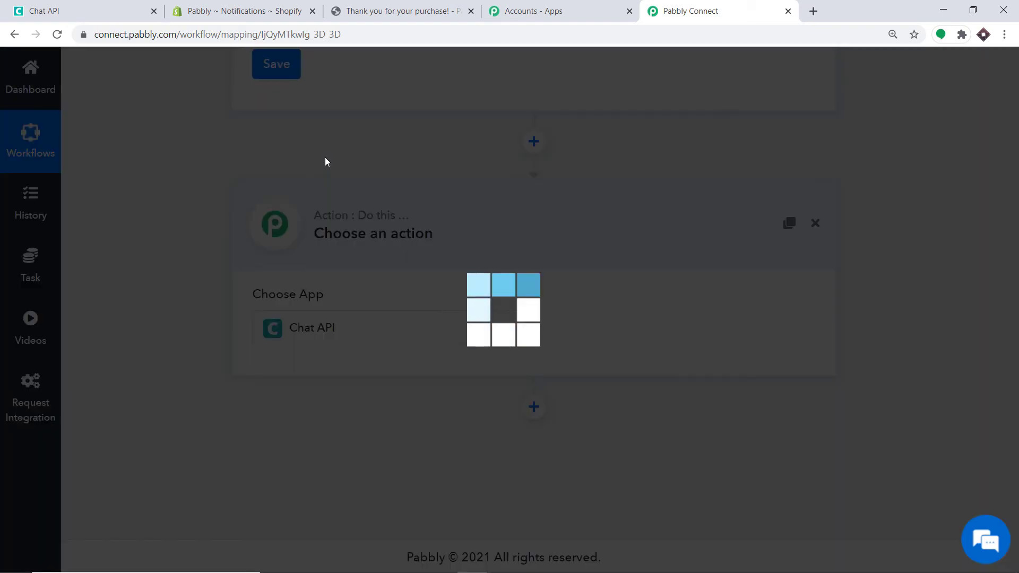
{"action": "left_click", "coordinate": [607, 335]}
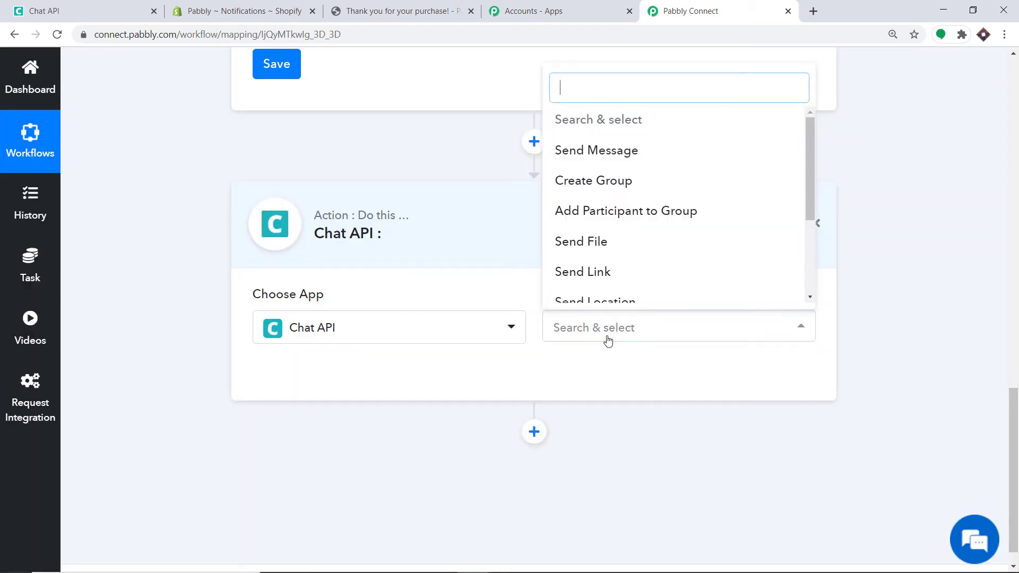
{"action": "left_click", "coordinate": [611, 152]}
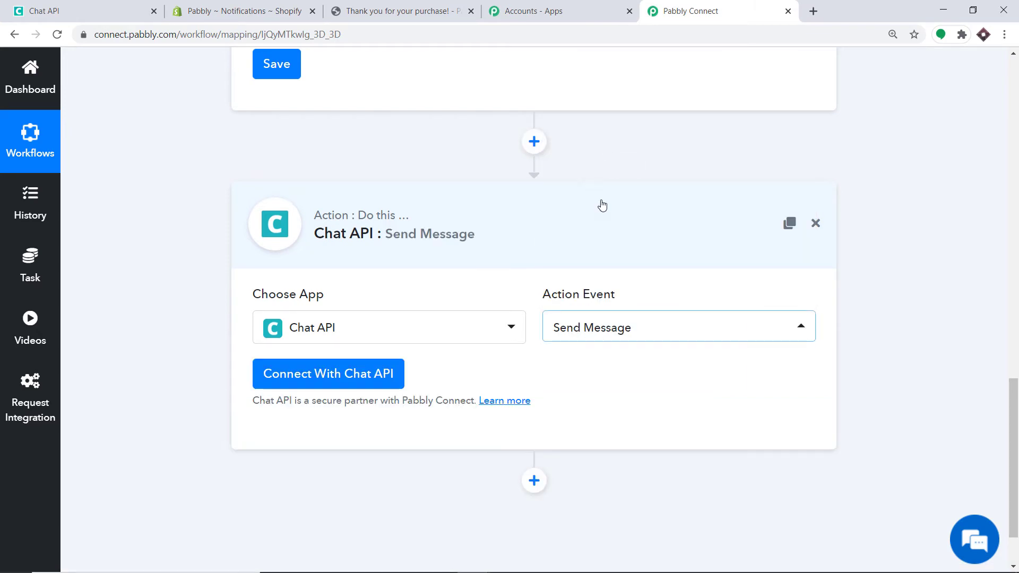
Review the Chat API action events, keep Send Message, and start connecting a Chat API account
{"action": "left_click", "coordinate": [599, 333]}
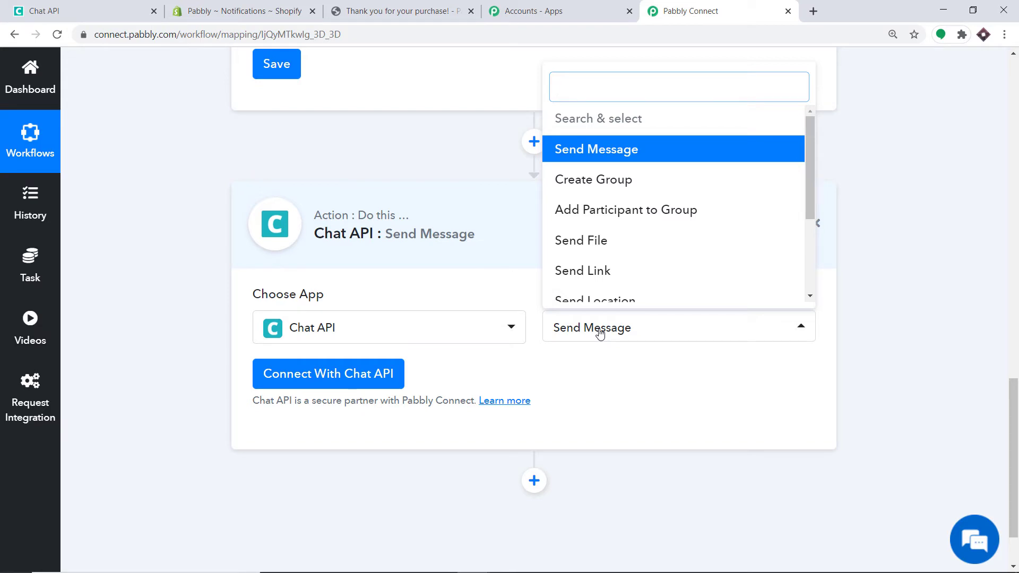
{"action": "scroll", "coordinate": [618, 260], "scroll_direction": "down", "scroll_amount": 3}
{"action": "scroll", "coordinate": [591, 189], "scroll_direction": "down", "scroll_amount": 2}
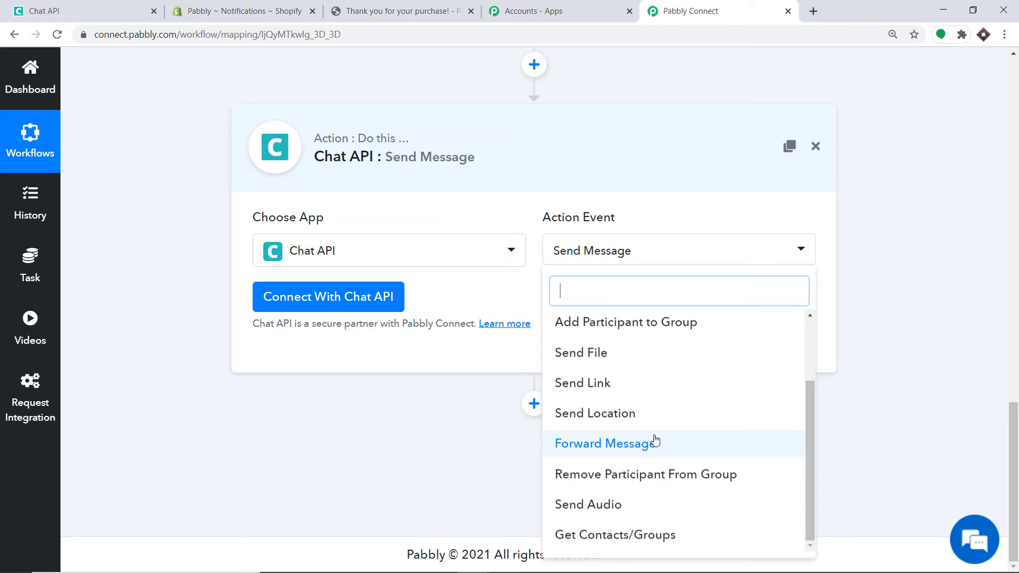
{"action": "left_click", "coordinate": [469, 299]}
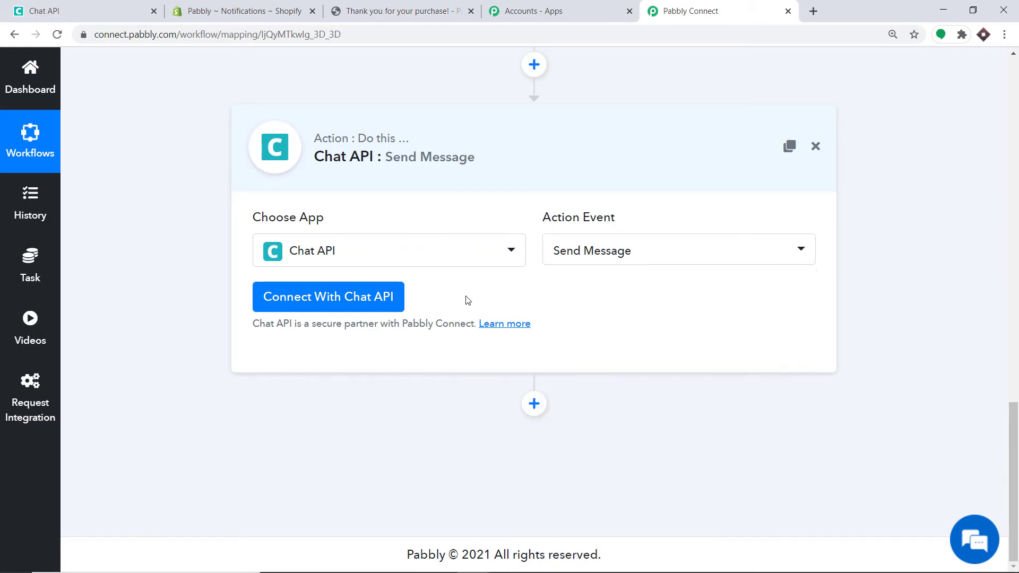
{"action": "left_click", "coordinate": [338, 297]}
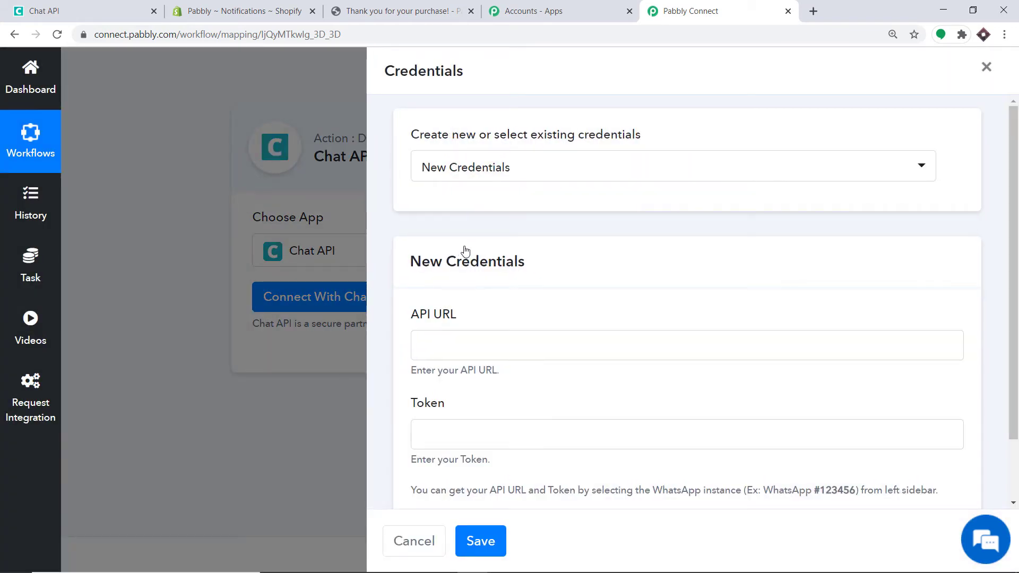
Copy the instance's API URL from the Chat API page into the API URL field
{"action": "scroll", "coordinate": [419, 211], "scroll_direction": "down", "scroll_amount": 1}
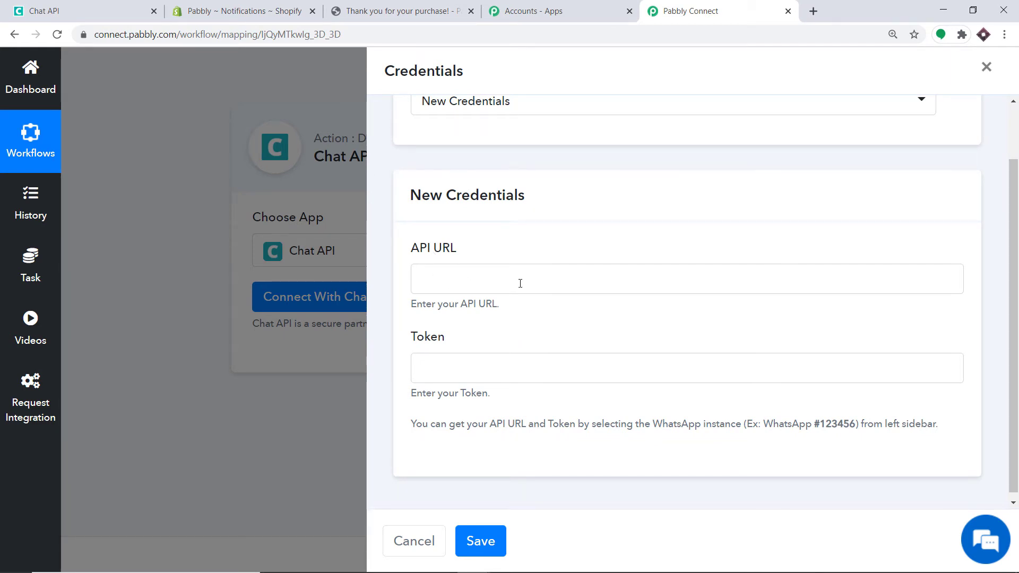
{"action": "left_click", "coordinate": [103, 5]}
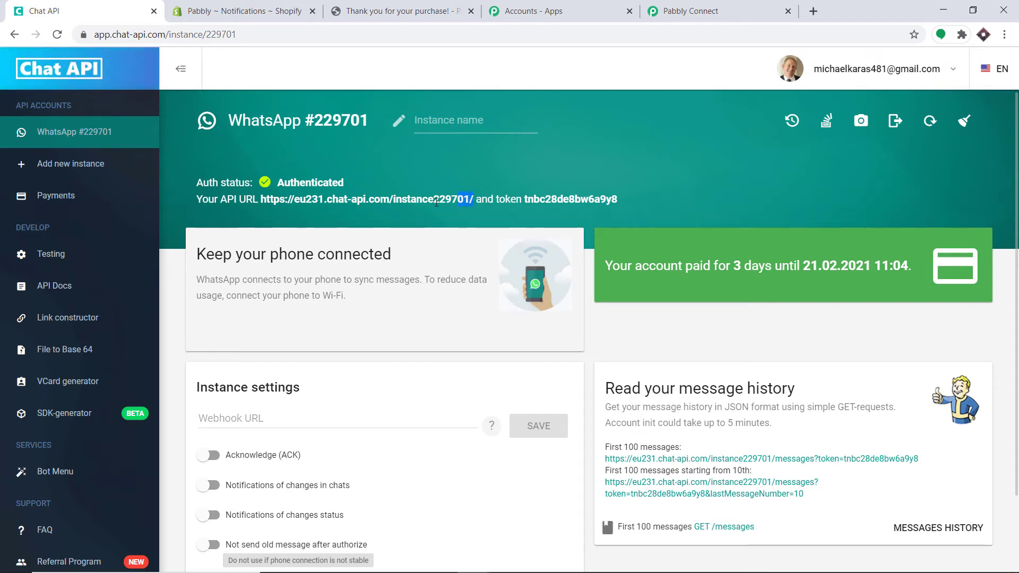
{"action": "left_click_drag", "start_coordinate": [436, 202], "coordinate": [265, 206]}
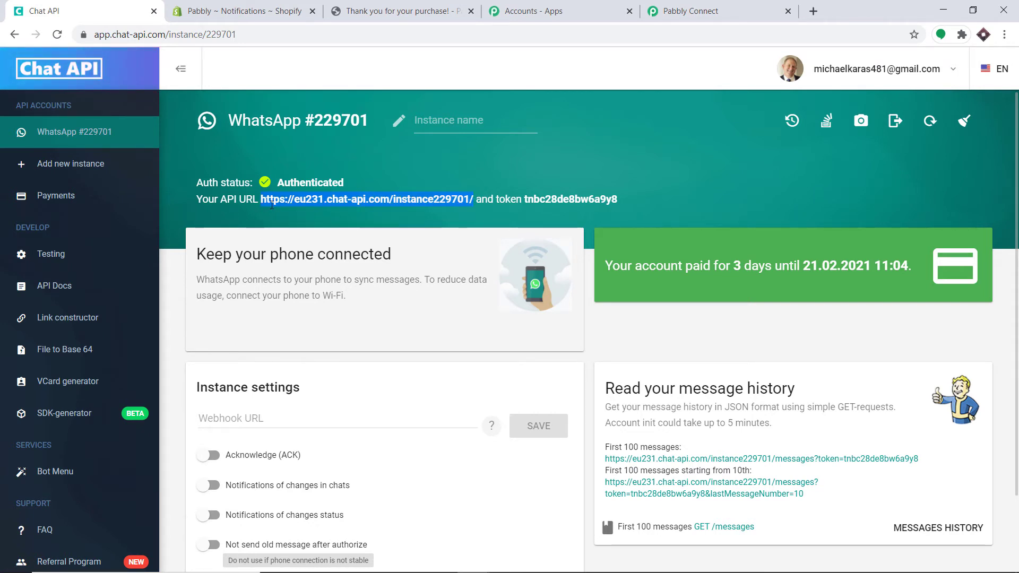
{"action": "right_click", "coordinate": [272, 202]}
{"action": "left_click", "coordinate": [291, 208]}
{"action": "left_click", "coordinate": [678, 7]}
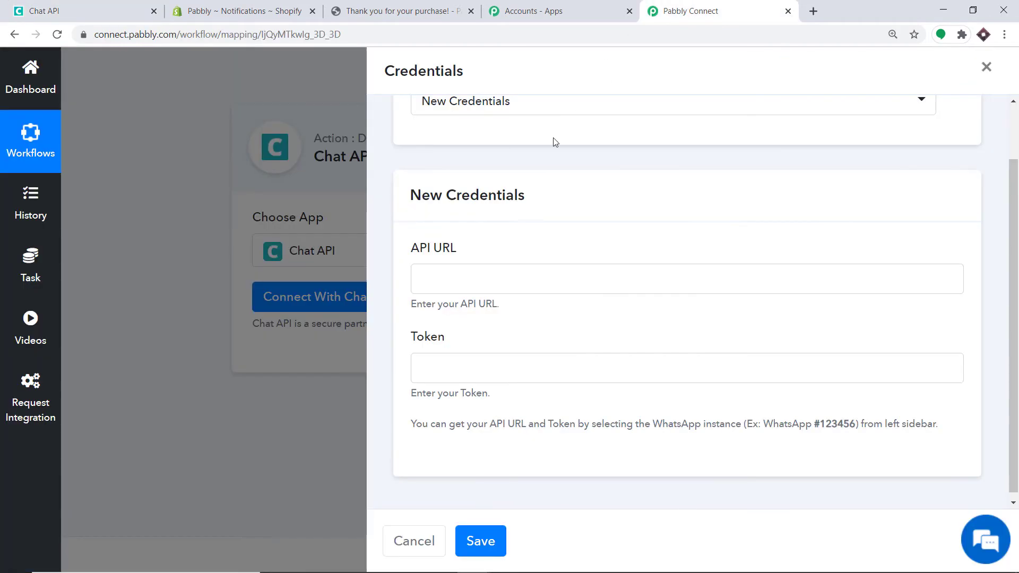
{"action": "left_click", "coordinate": [442, 277]}
{"action": "right_click", "coordinate": [443, 278]}
{"action": "left_click", "coordinate": [480, 383]}
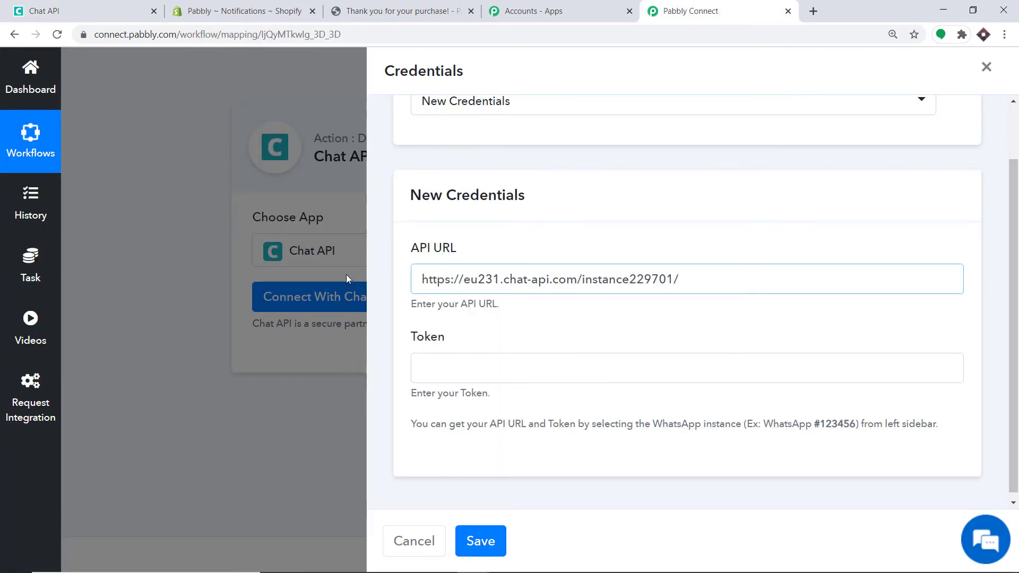
Copy the instance token into the Token field and save the new Chat API credentials
{"action": "left_click", "coordinate": [80, 8]}
{"action": "left_click_drag", "start_coordinate": [616, 200], "coordinate": [525, 200]}
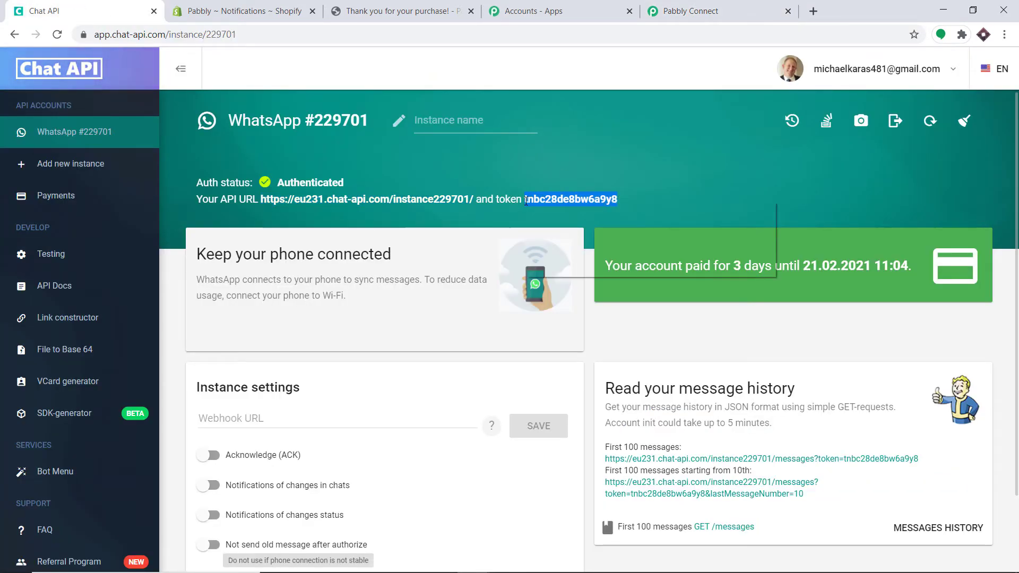
{"action": "right_click", "coordinate": [598, 201]}
{"action": "left_click", "coordinate": [615, 210]}
{"action": "left_click", "coordinate": [689, 10]}
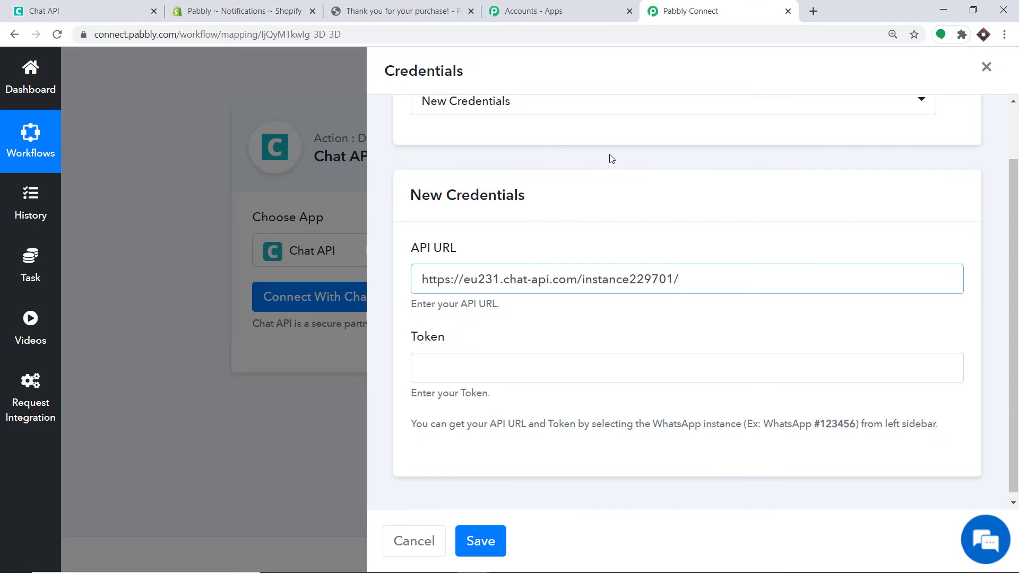
{"action": "right_click", "coordinate": [475, 371]}
{"action": "left_click", "coordinate": [510, 264]}
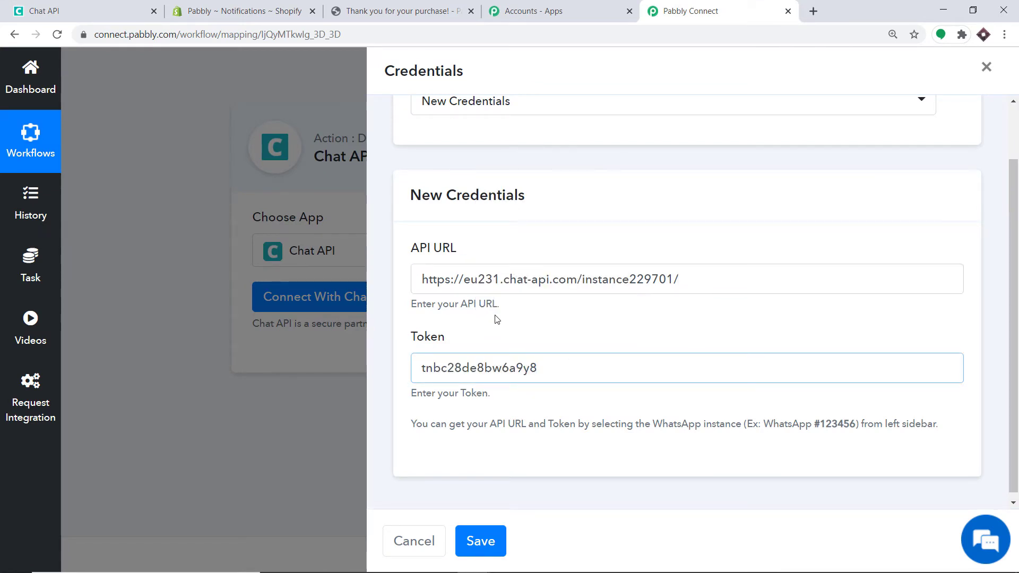
{"action": "left_click", "coordinate": [486, 544]}
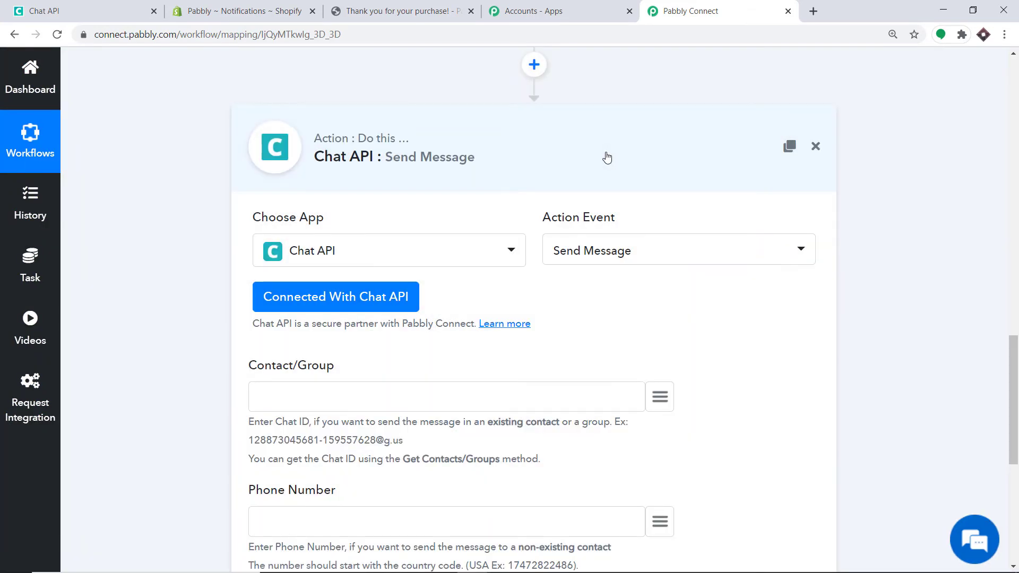
Scroll through the Send Message form and open the map-data list beside Phone Number
{"action": "scroll", "coordinate": [607, 158], "scroll_direction": "down", "scroll_amount": 5}
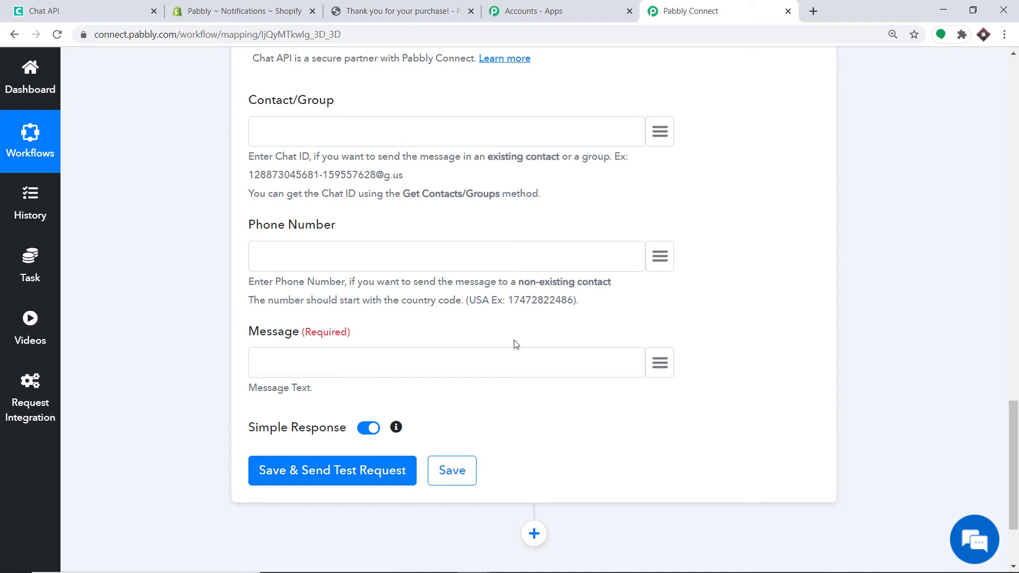
{"action": "scroll", "coordinate": [513, 339], "scroll_direction": "up", "scroll_amount": 1}
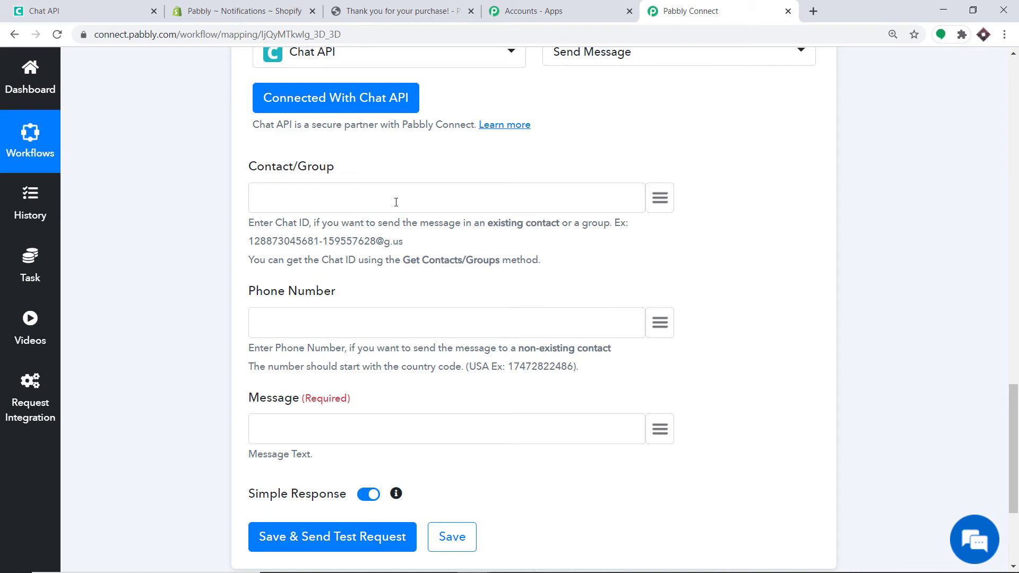
{"action": "scroll", "coordinate": [396, 202], "scroll_direction": "down", "scroll_amount": 2}
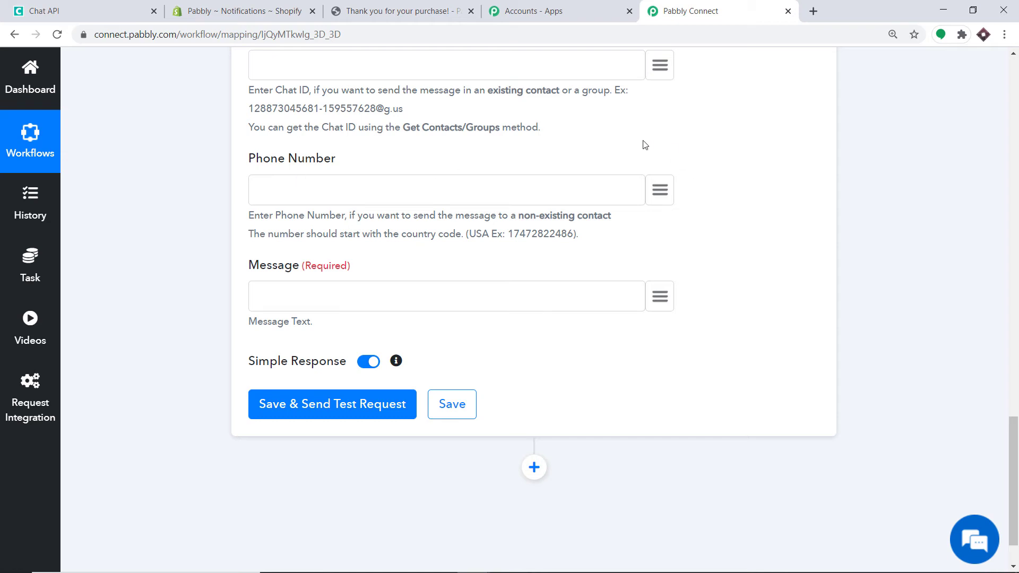
{"action": "left_click", "coordinate": [660, 190]}
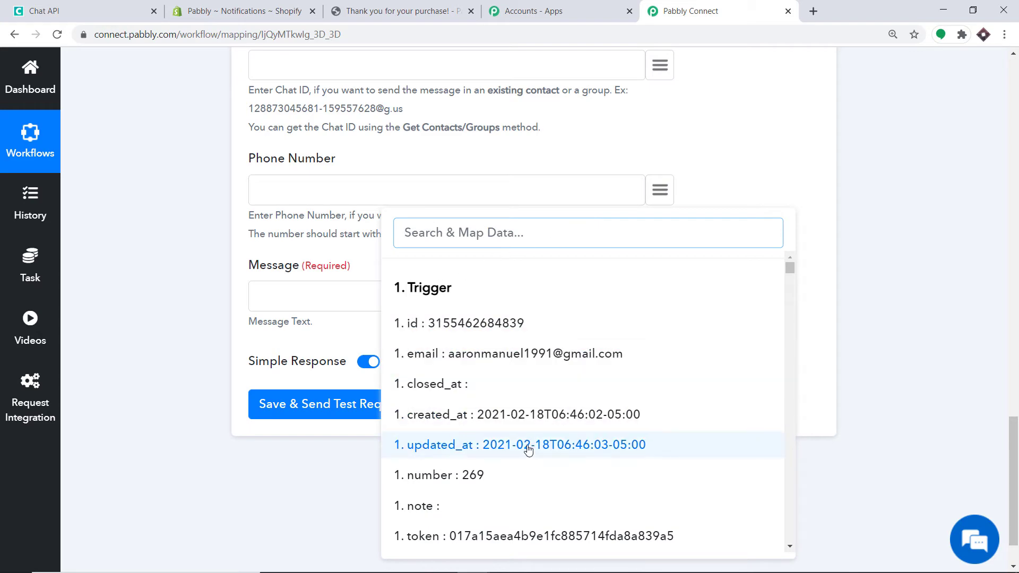
Map the order's billing_address phone into Phone Number and prefix it with the 91 country code
{"action": "scroll", "coordinate": [530, 403], "scroll_direction": "down", "scroll_amount": 4}
{"action": "scroll", "coordinate": [568, 352], "scroll_direction": "down", "scroll_amount": 15}
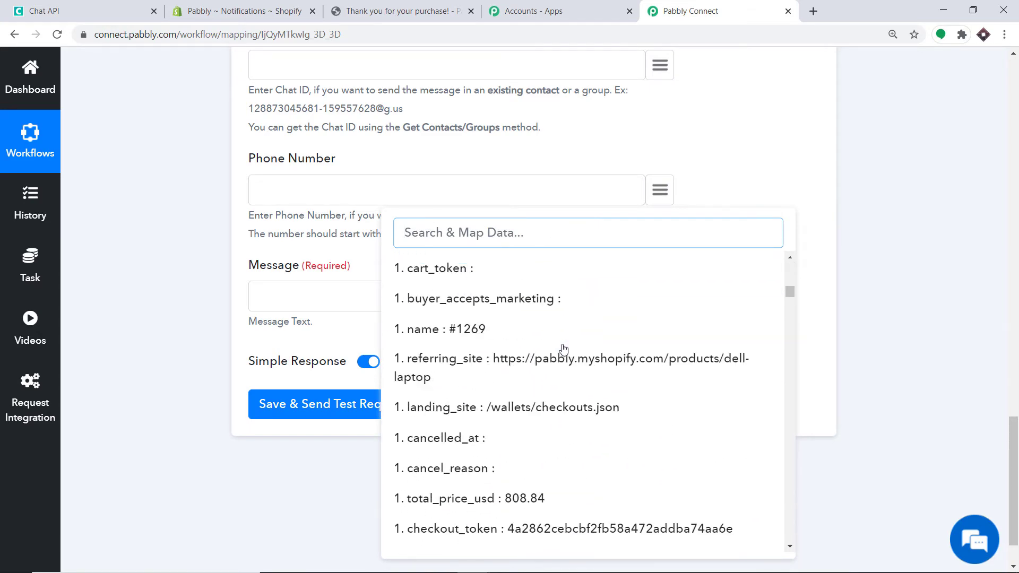
{"action": "scroll", "coordinate": [564, 349], "scroll_direction": "down", "scroll_amount": 5}
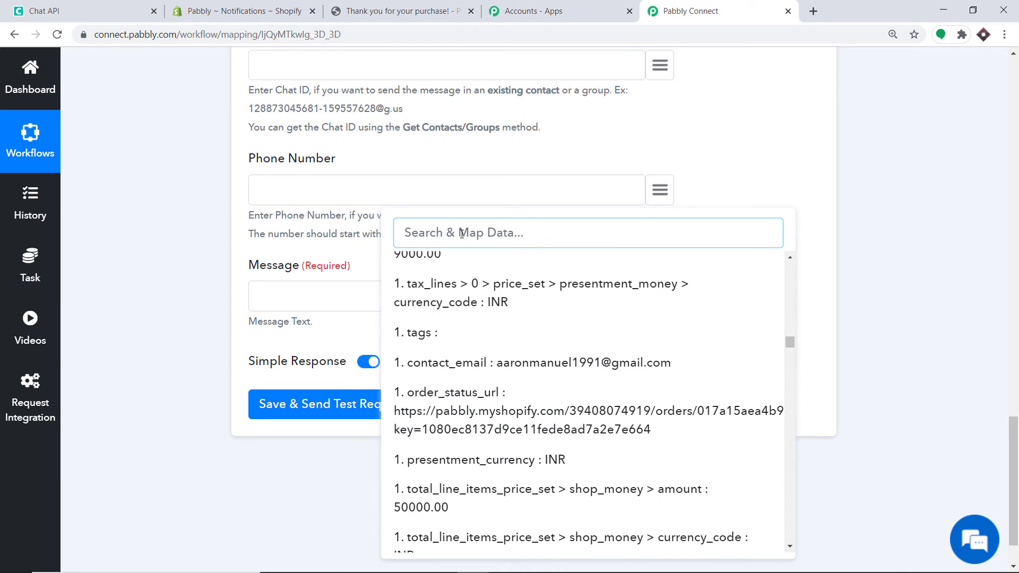
{"action": "type", "text": "91"}
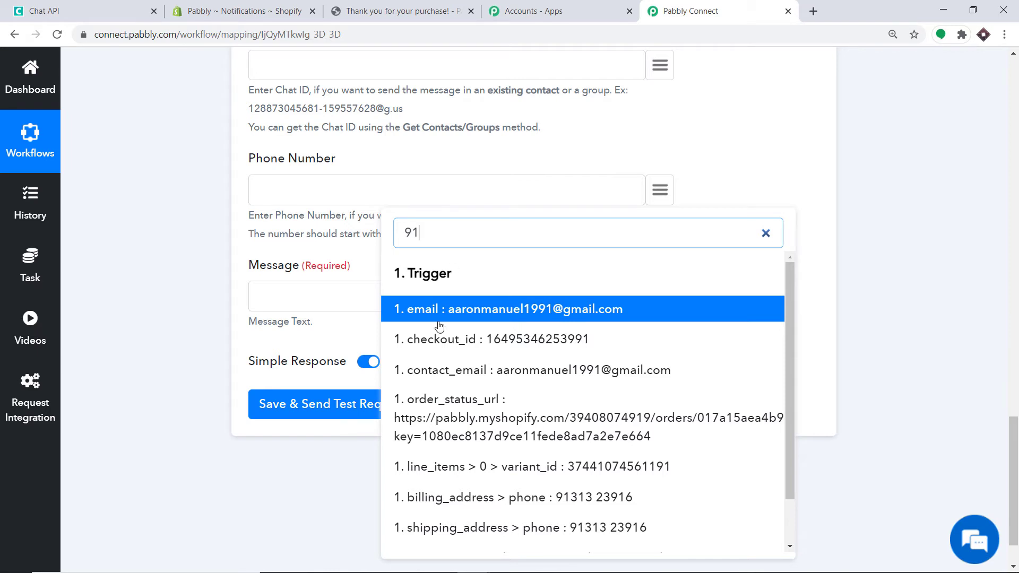
{"action": "left_click", "coordinate": [458, 499]}
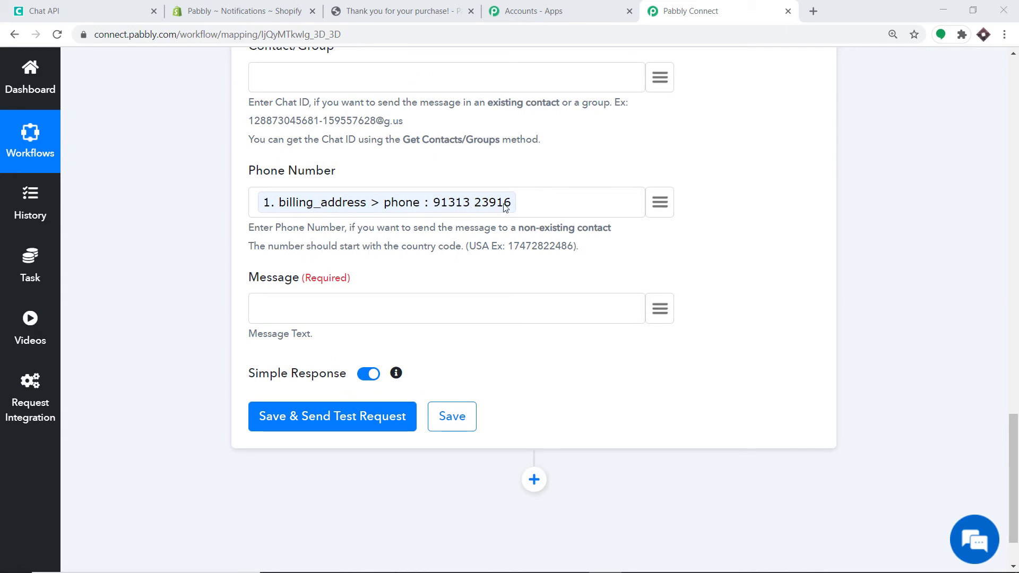
{"action": "left_click", "coordinate": [258, 205]}
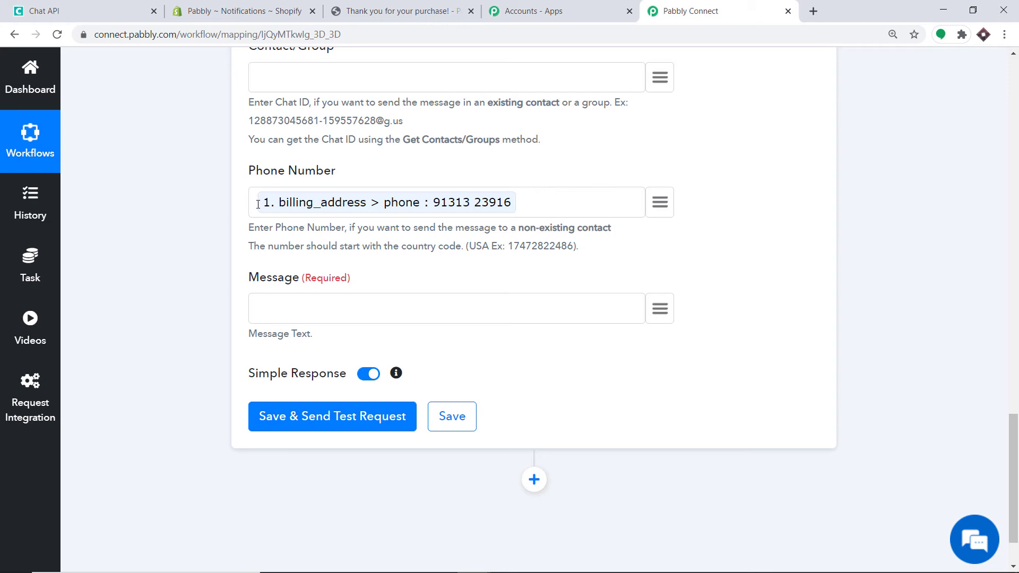
{"action": "type", "text": "91"}
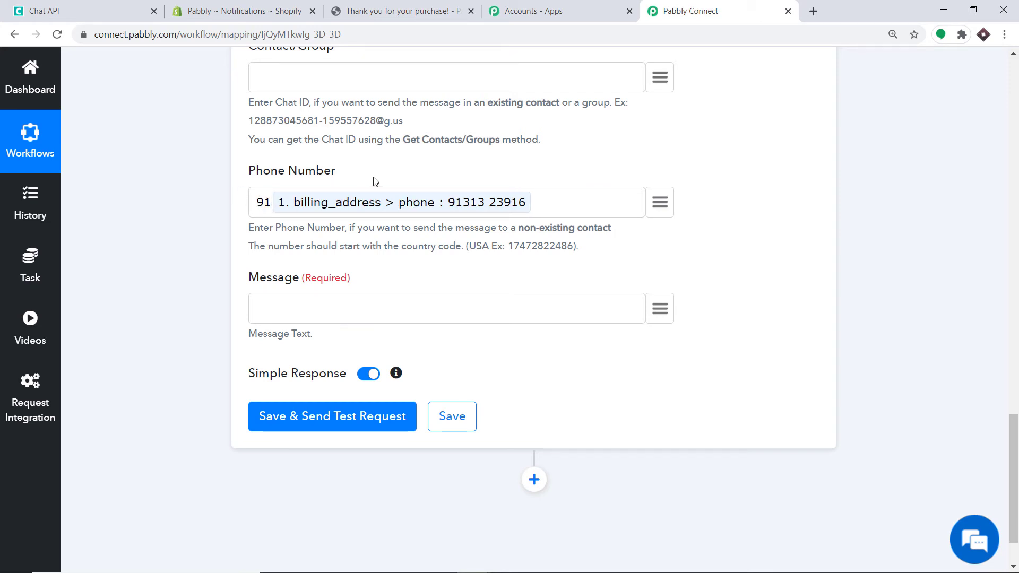
{"action": "scroll", "coordinate": [265, 215], "scroll_direction": "down", "scroll_amount": 2}
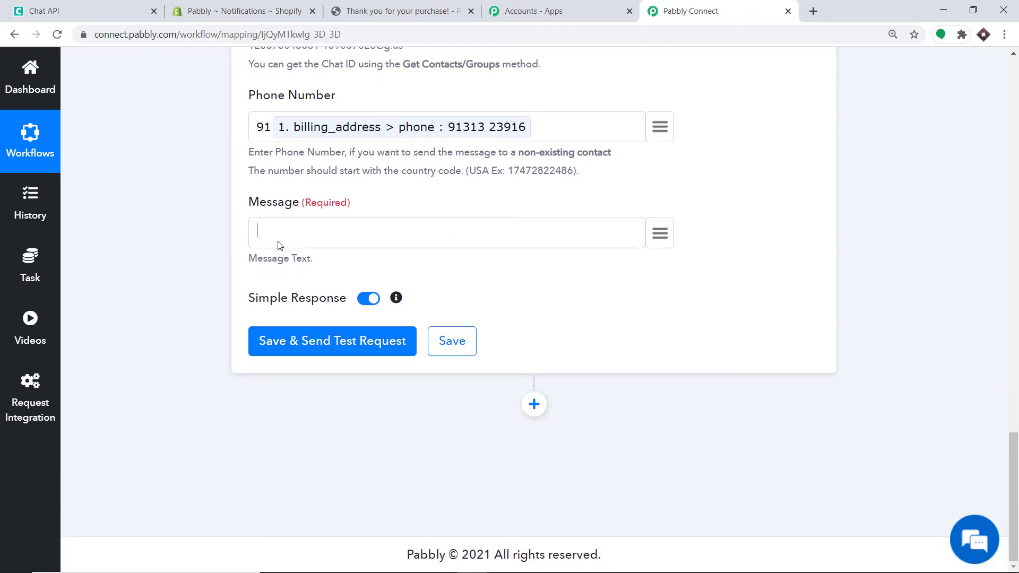
Start the message with 'Thank you for purchase Mr/Ms' followed by the billing first and last name
{"action": "type", "text": "Thank you for purchase Mr"}
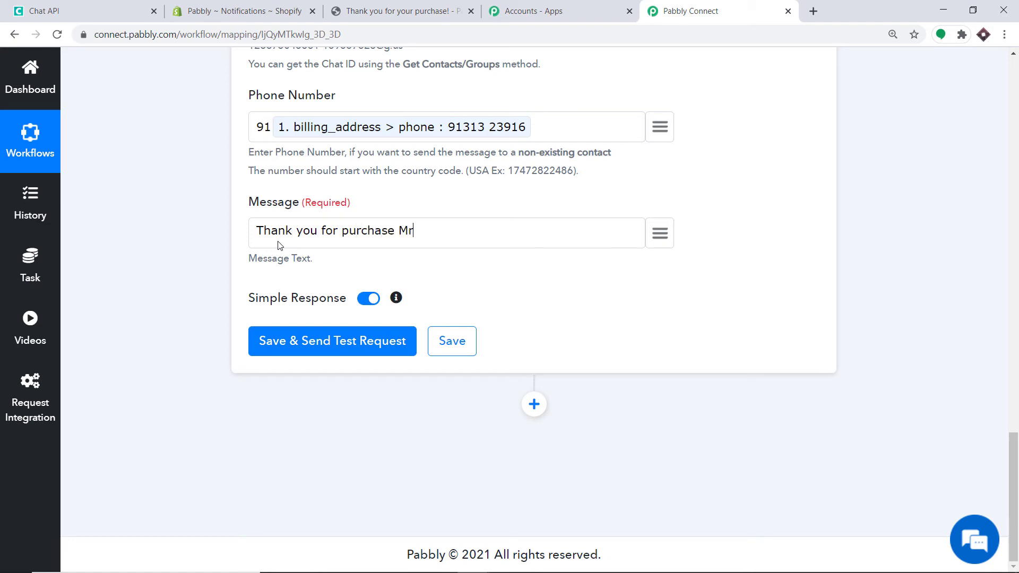
{"action": "type", "text": "/mS"}
{"action": "key", "text": "BackSpace"}
{"action": "key", "text": "BackSpace"}
{"action": "key", "text": "BackSpace"}
{"action": "type", "text": "Ms"}
{"action": "left_click", "coordinate": [660, 235]}
{"action": "type", "text": "aa"}
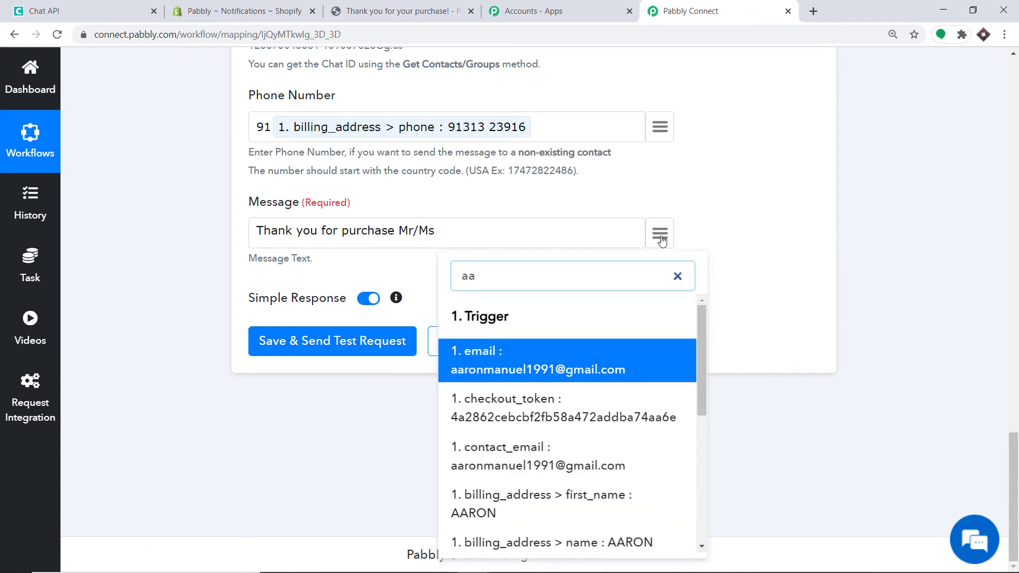
{"action": "left_click", "coordinate": [500, 504]}
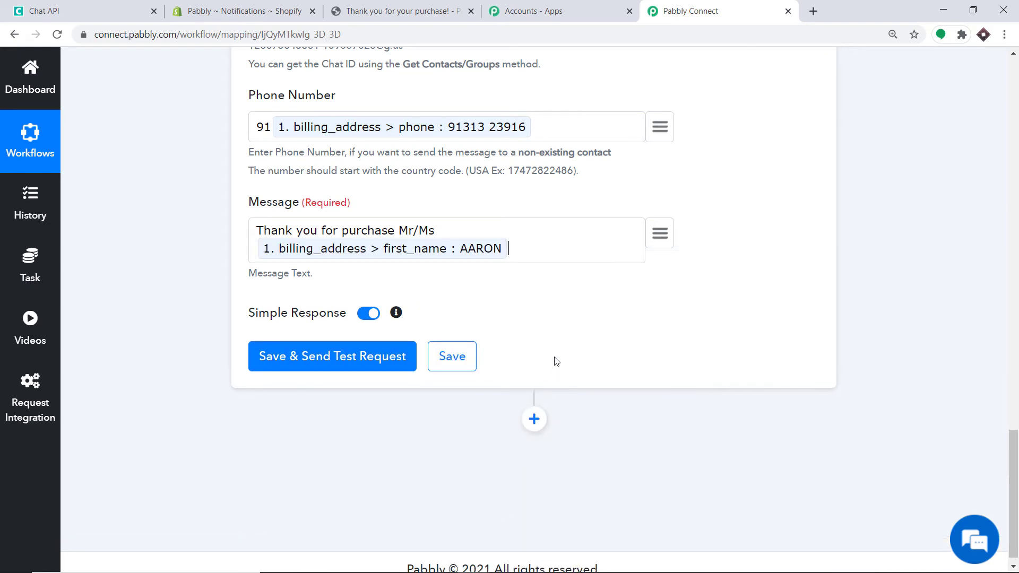
{"action": "left_click", "coordinate": [660, 236]}
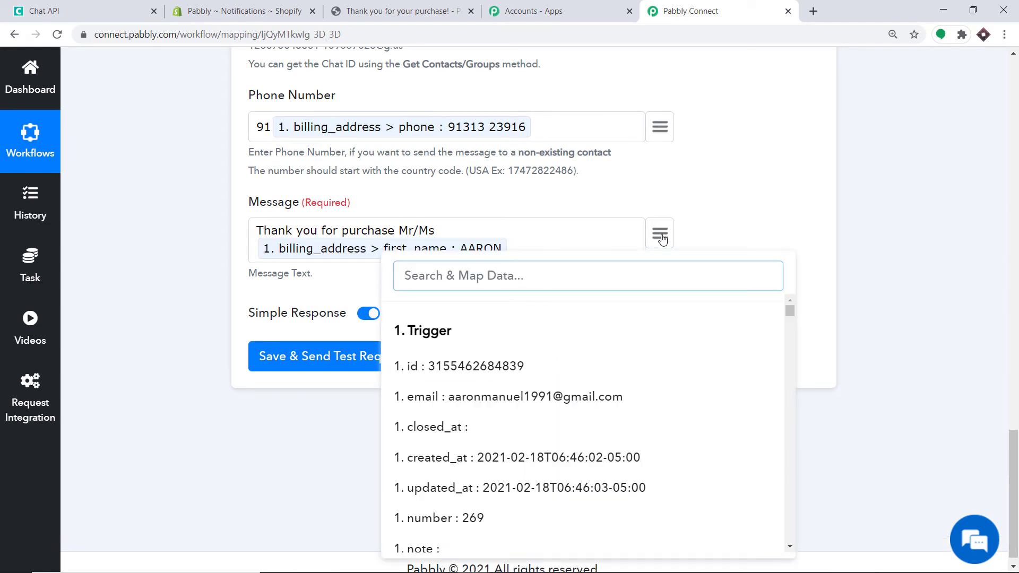
{"action": "type", "text": "manue"}
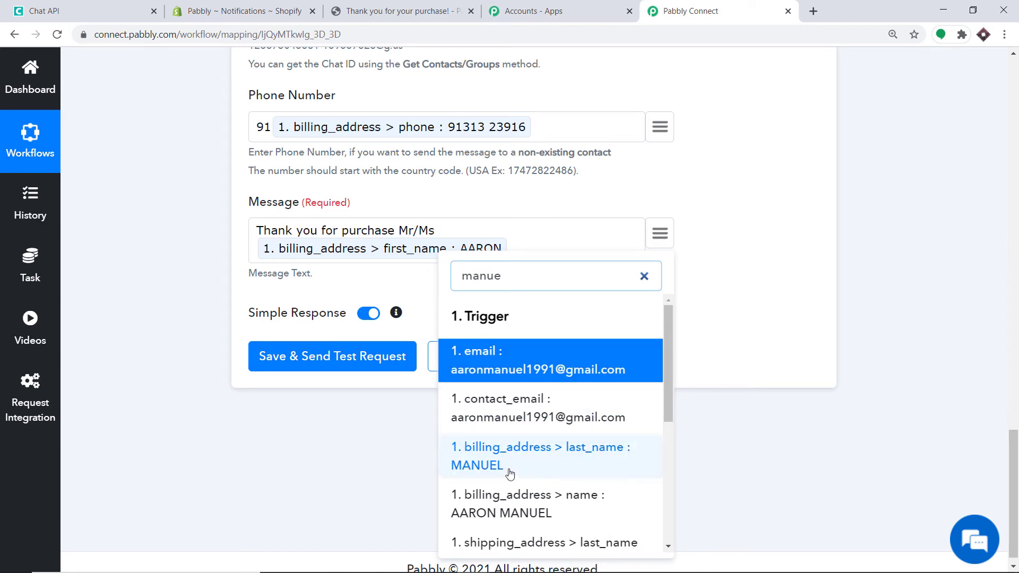
{"action": "left_click", "coordinate": [509, 467]}
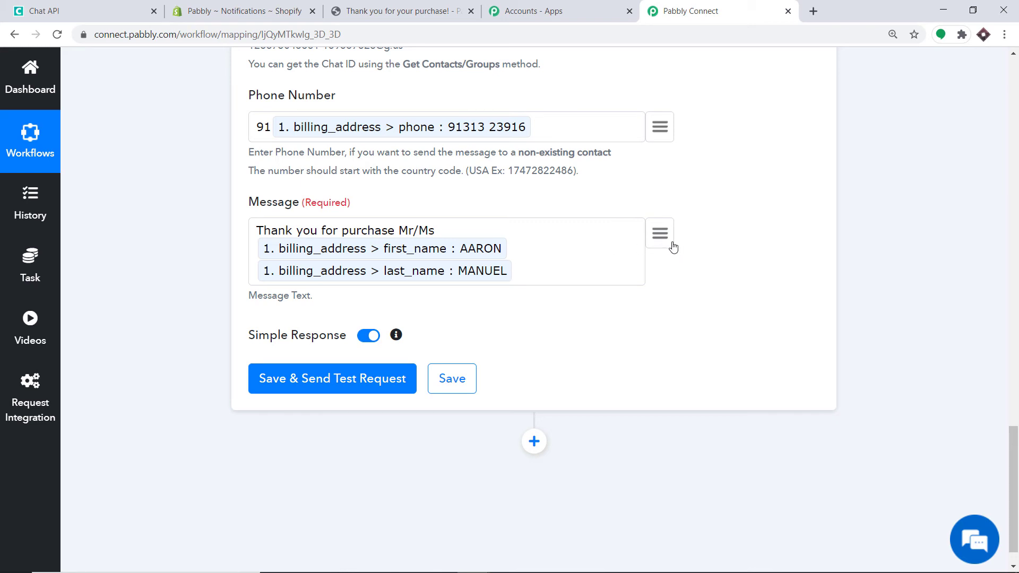
Add ', your product', the line item title, and 'will be delivered at this address'
{"action": "type", "text": ", your product"}
{"action": "left_click", "coordinate": [659, 233]}
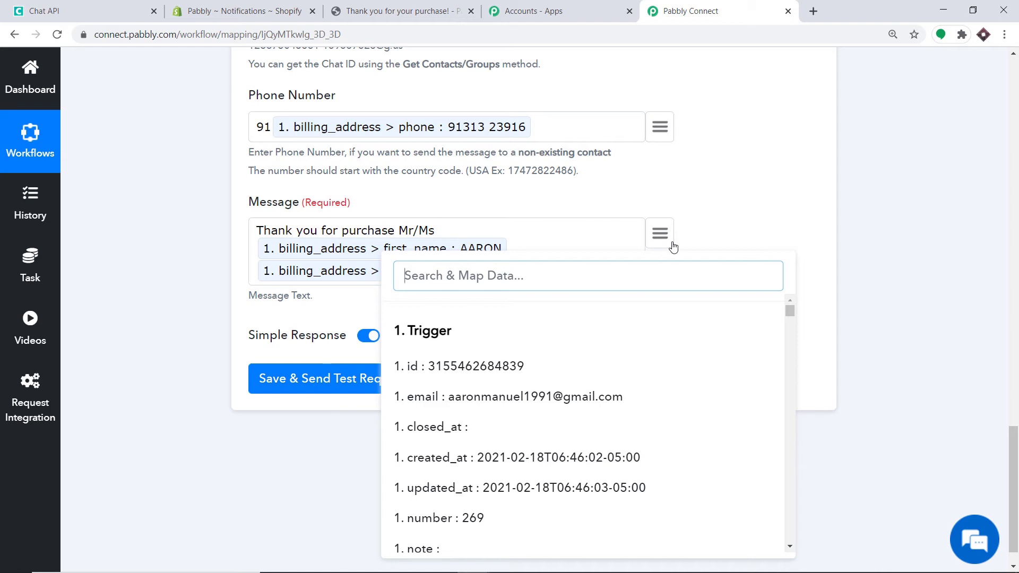
{"action": "type", "text": "LA"}
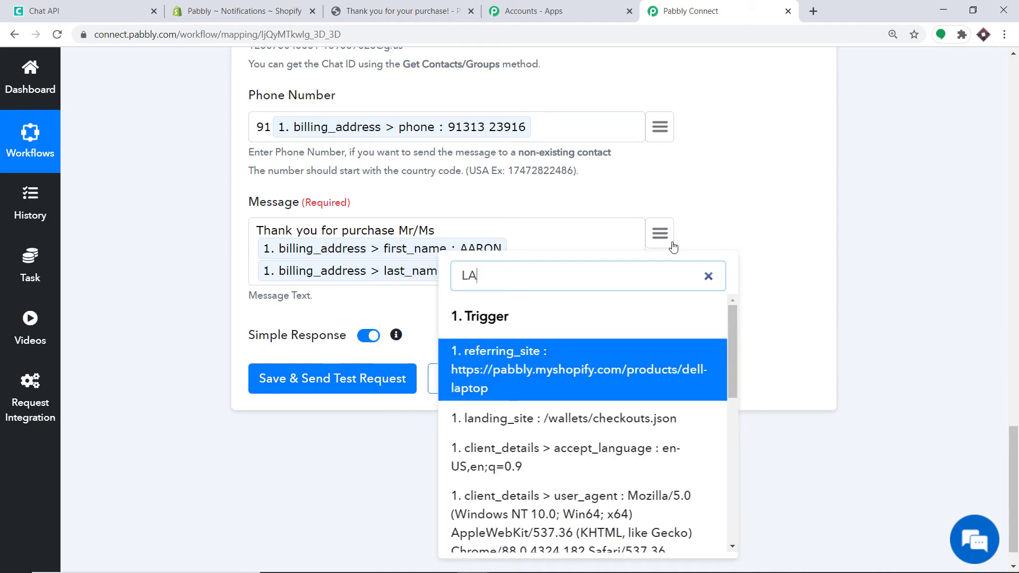
{"action": "type", "text": "PTOP"}
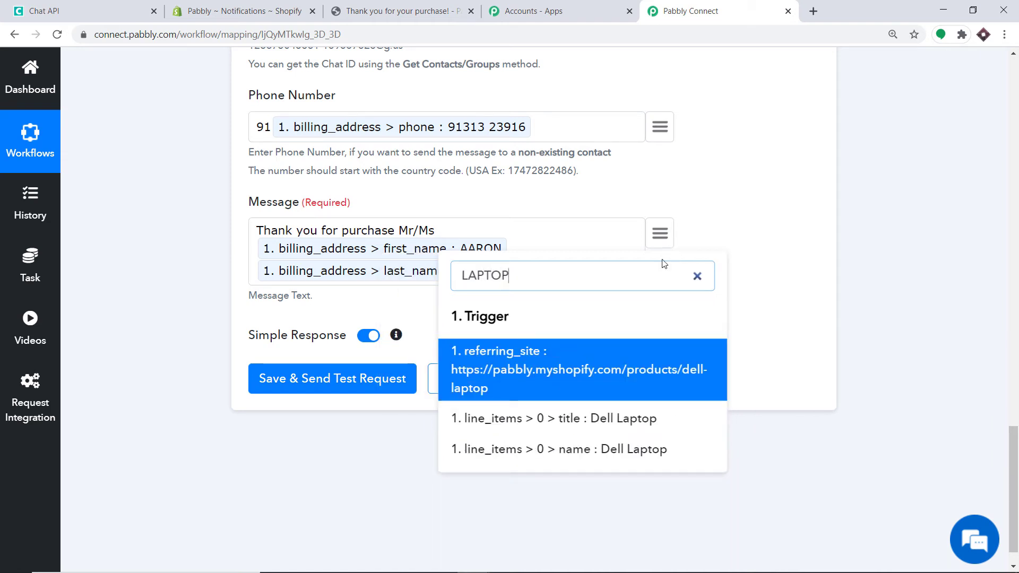
{"action": "left_click", "coordinate": [620, 419]}
{"action": "left_click", "coordinate": [520, 306]}
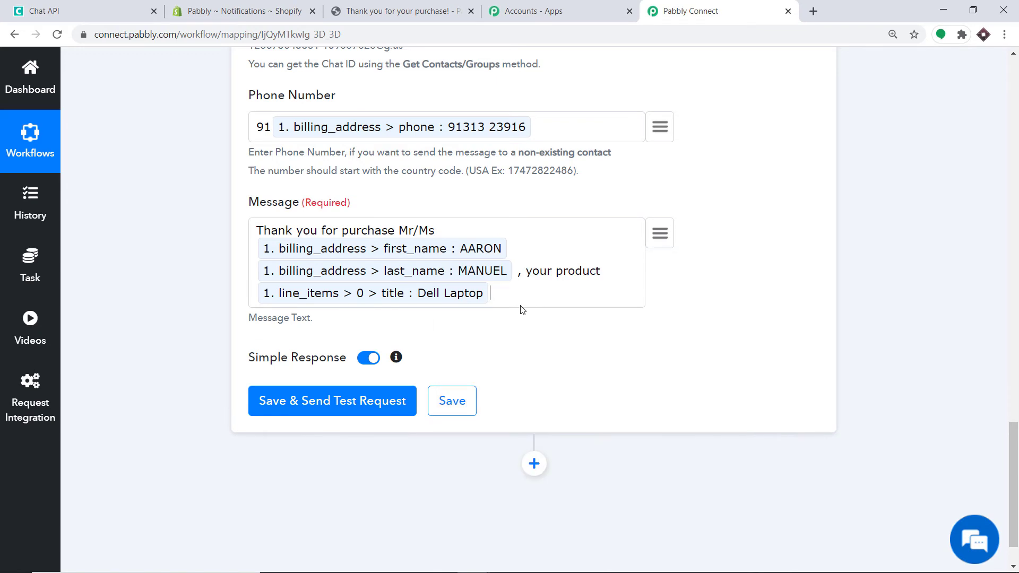
{"action": "type", "text": "will be delivered at this address"}
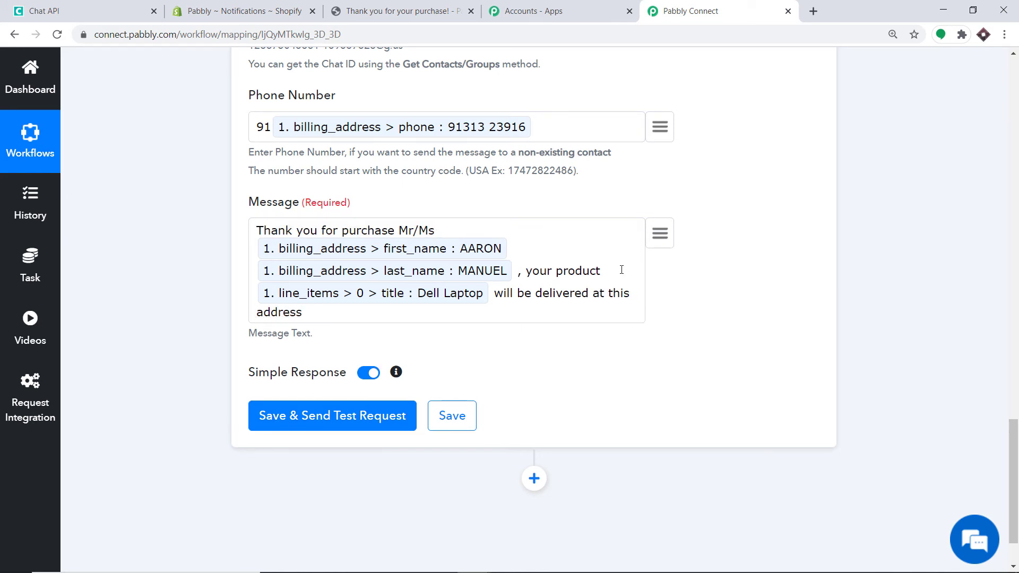
Insert the billing address1 and city tokens at the end of the message
{"action": "left_click", "coordinate": [660, 233]}
{"action": "scroll", "coordinate": [617, 358], "scroll_direction": "down", "scroll_amount": 3}
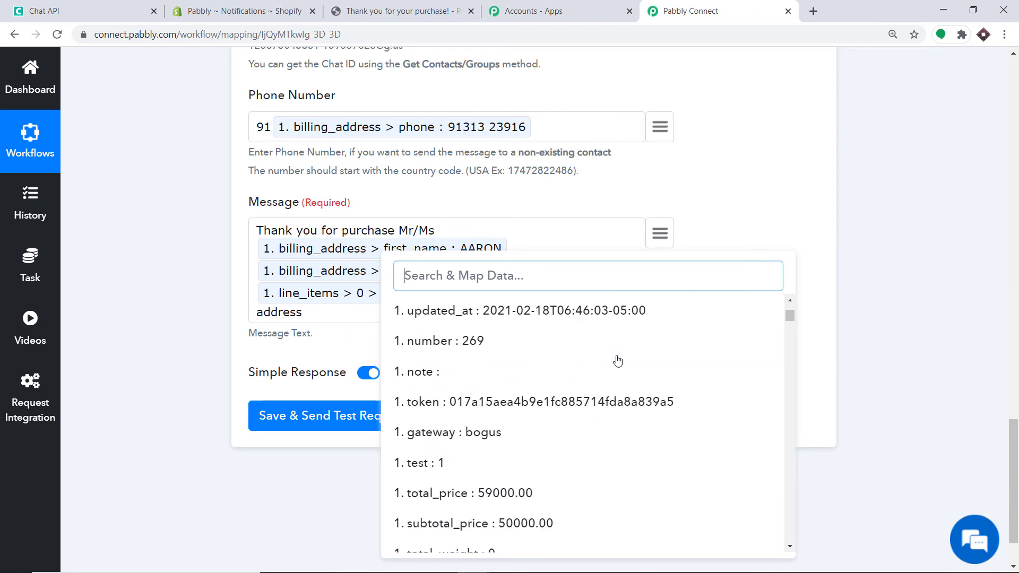
{"action": "scroll", "coordinate": [631, 372], "scroll_direction": "down", "scroll_amount": 10}
{"action": "type", "text": "19"}
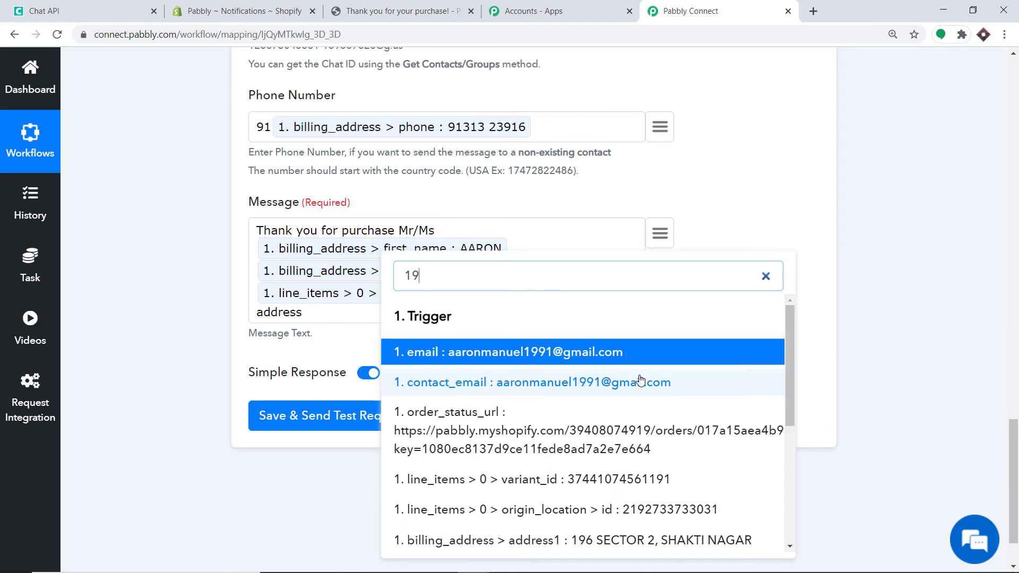
{"action": "type", "text": "6"}
{"action": "left_click", "coordinate": [609, 376]}
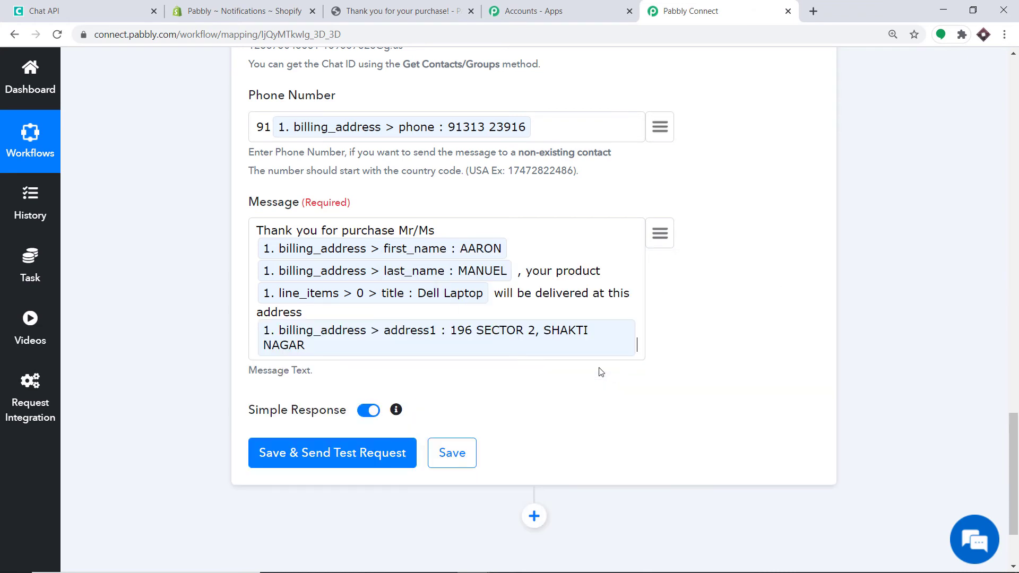
{"action": "left_click", "coordinate": [665, 239]}
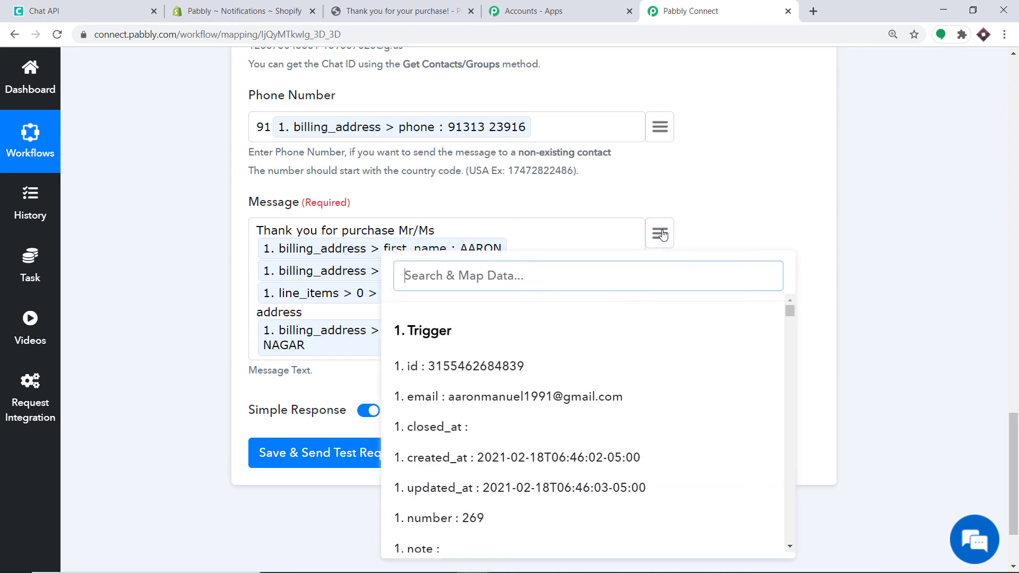
{"action": "type", "text": "bhop"}
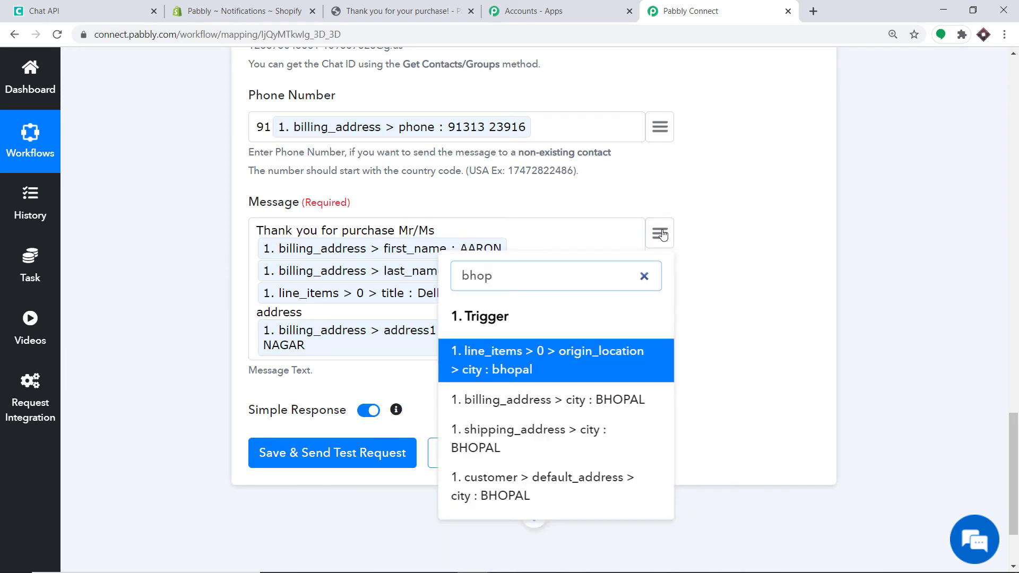
{"action": "scroll", "coordinate": [662, 234], "scroll_direction": "down", "scroll_amount": 1}
{"action": "left_click", "coordinate": [625, 334]}
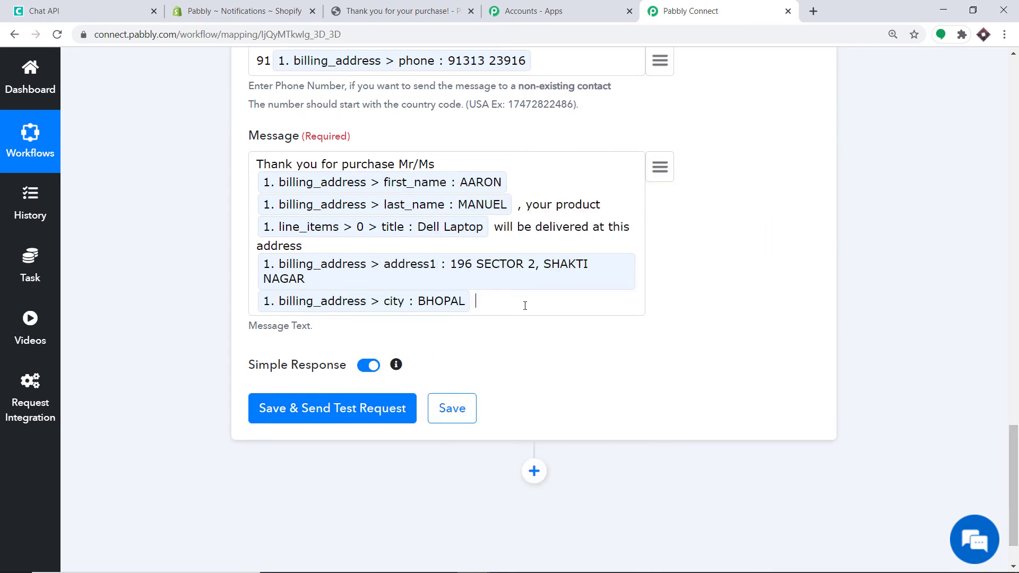
{"action": "scroll", "coordinate": [464, 294], "scroll_direction": "up", "scroll_amount": 2}
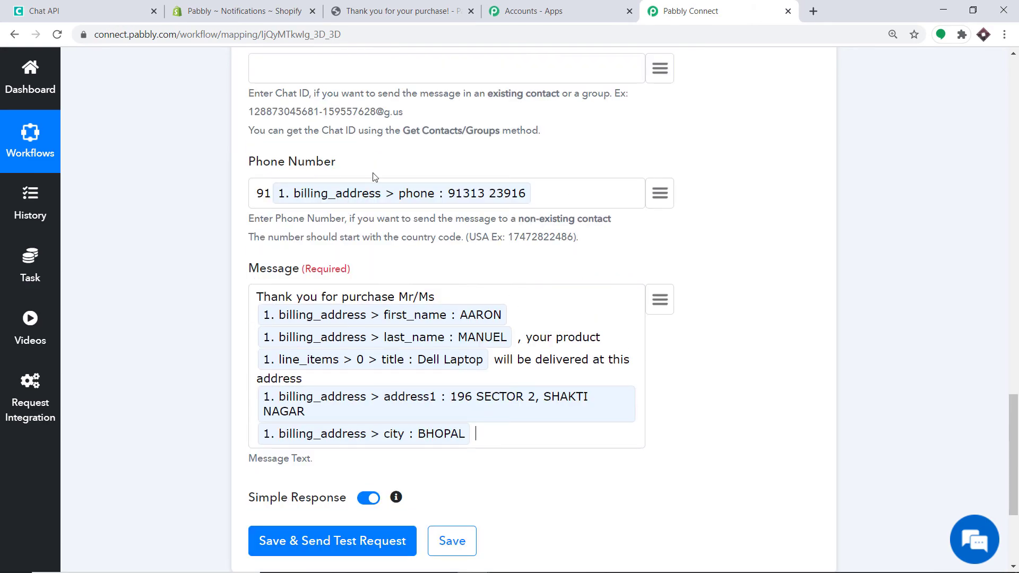
{"action": "scroll", "coordinate": [375, 177], "scroll_direction": "up", "scroll_amount": 3}
{"action": "scroll", "coordinate": [377, 197], "scroll_direction": "down", "scroll_amount": 6}
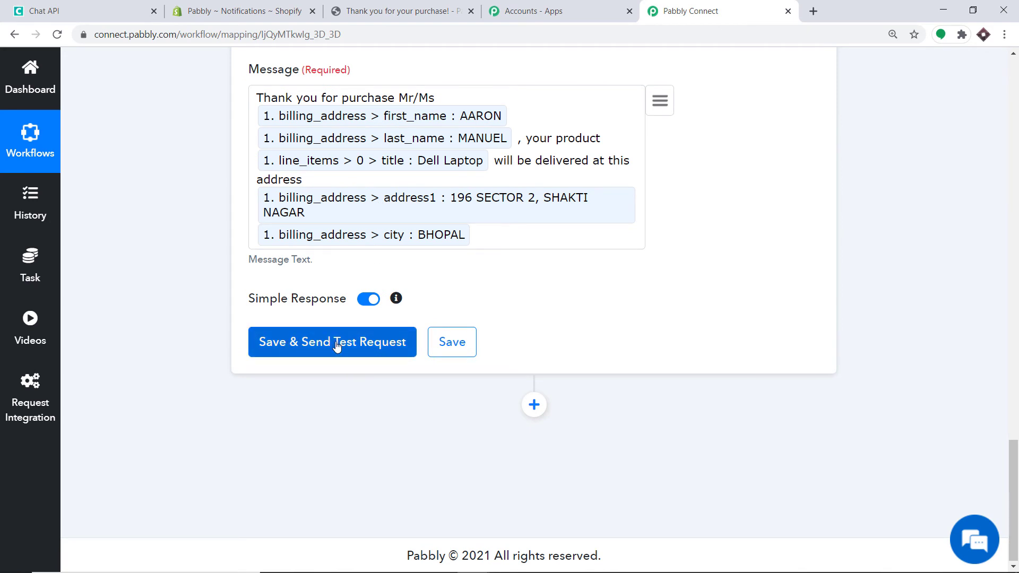
{"action": "left_click", "coordinate": [322, 345]}
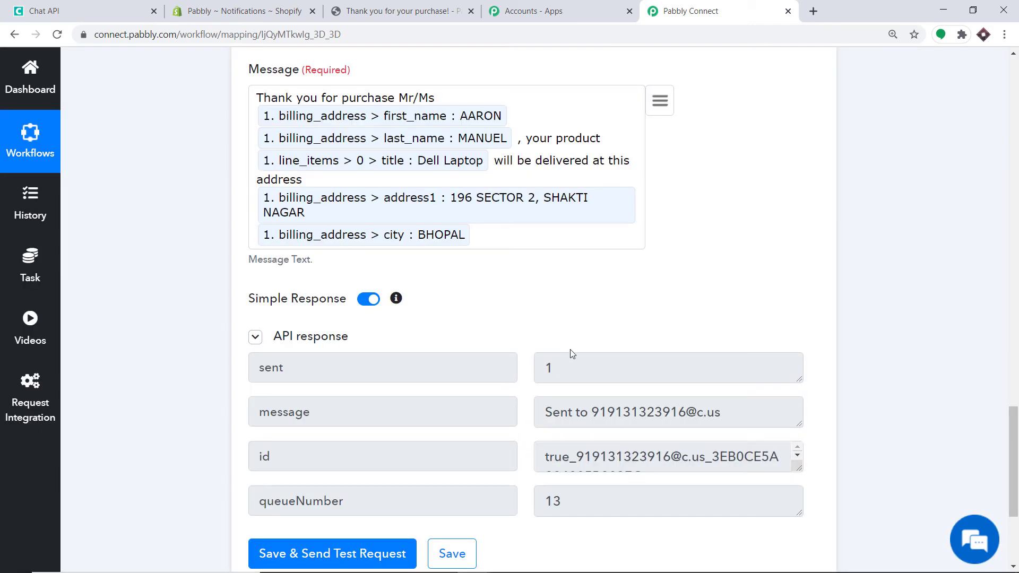
{"action": "scroll", "coordinate": [519, 342], "scroll_direction": "down", "scroll_amount": 3}
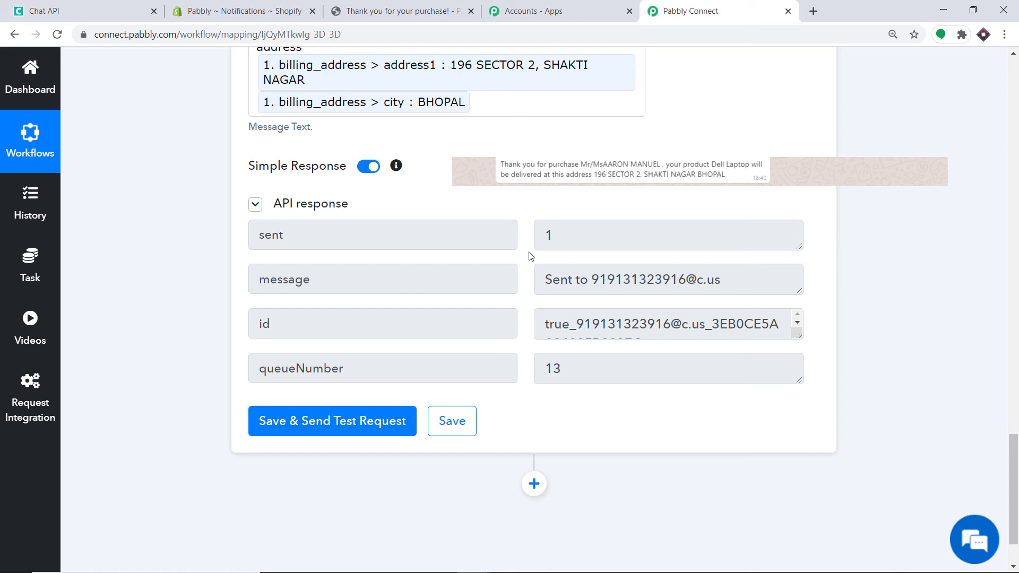
{"action": "scroll", "coordinate": [530, 256], "scroll_direction": "up", "scroll_amount": 2}
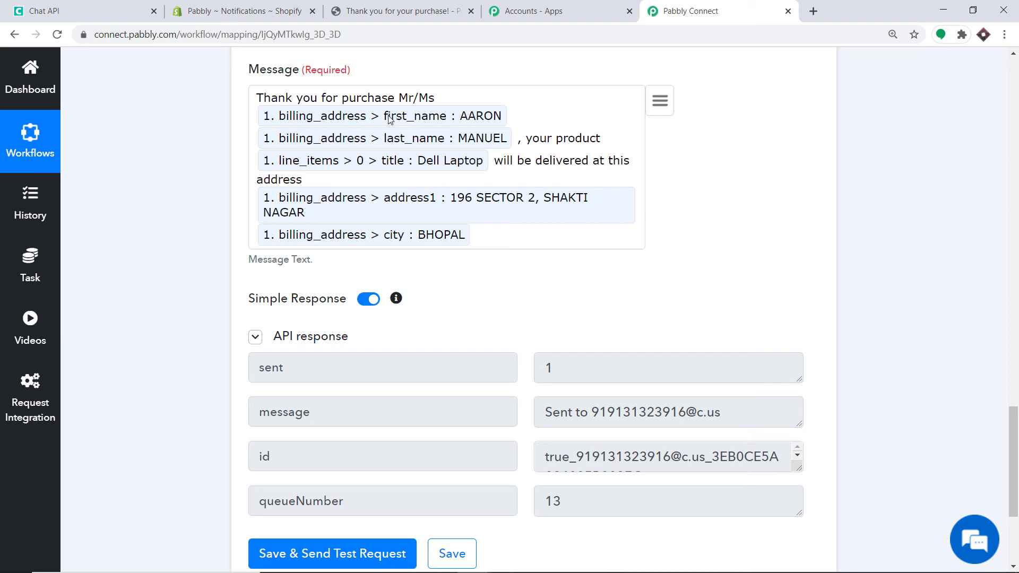
Collapse the Chat API action and Shopify trigger steps and scroll to the top of the workflow
{"action": "scroll", "coordinate": [756, 220], "scroll_direction": "up", "scroll_amount": 15}
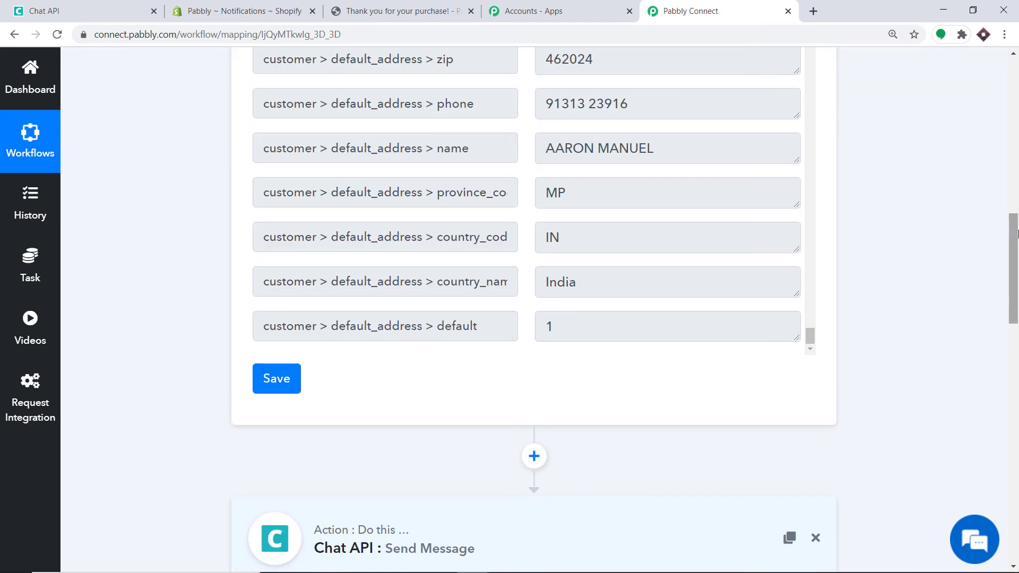
{"action": "scroll", "coordinate": [982, 243], "scroll_direction": "down", "scroll_amount": 1}
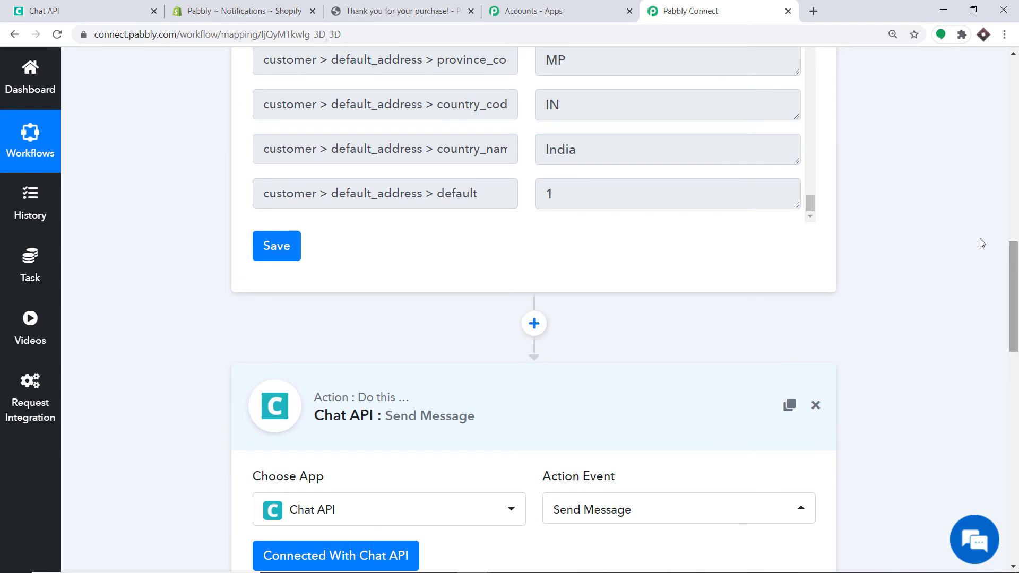
{"action": "left_click", "coordinate": [444, 409]}
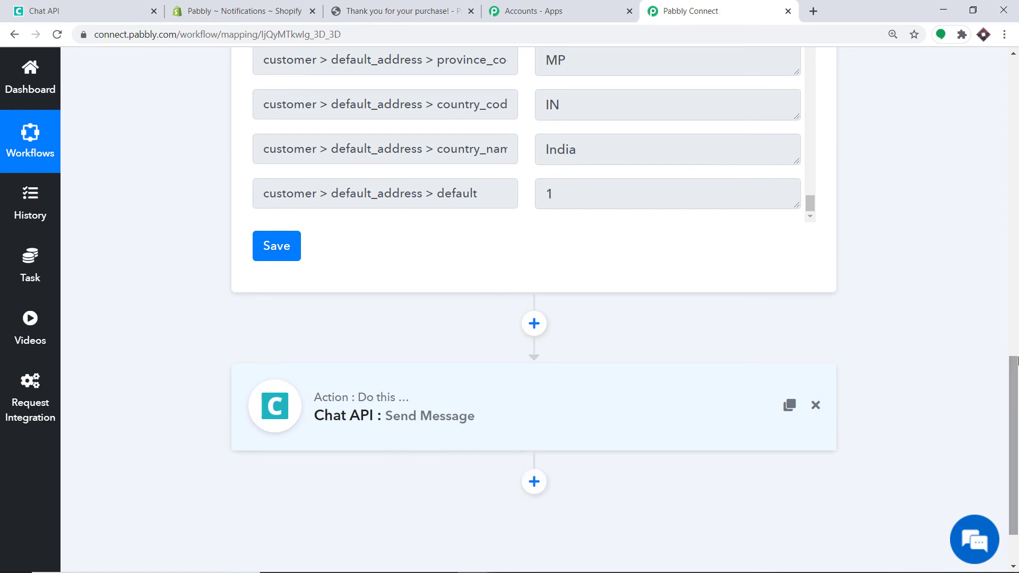
{"action": "scroll", "coordinate": [444, 408], "scroll_direction": "up", "scroll_amount": 5}
{"action": "scroll", "coordinate": [539, 143], "scroll_direction": "up", "scroll_amount": 8}
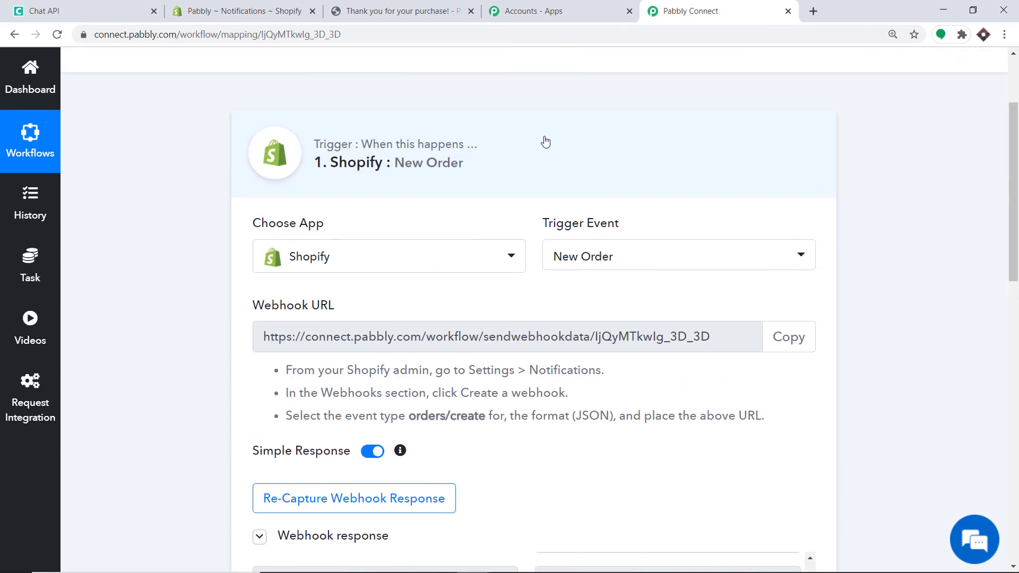
{"action": "left_click", "coordinate": [539, 143]}
{"action": "scroll", "coordinate": [538, 144], "scroll_direction": "up", "scroll_amount": 1}
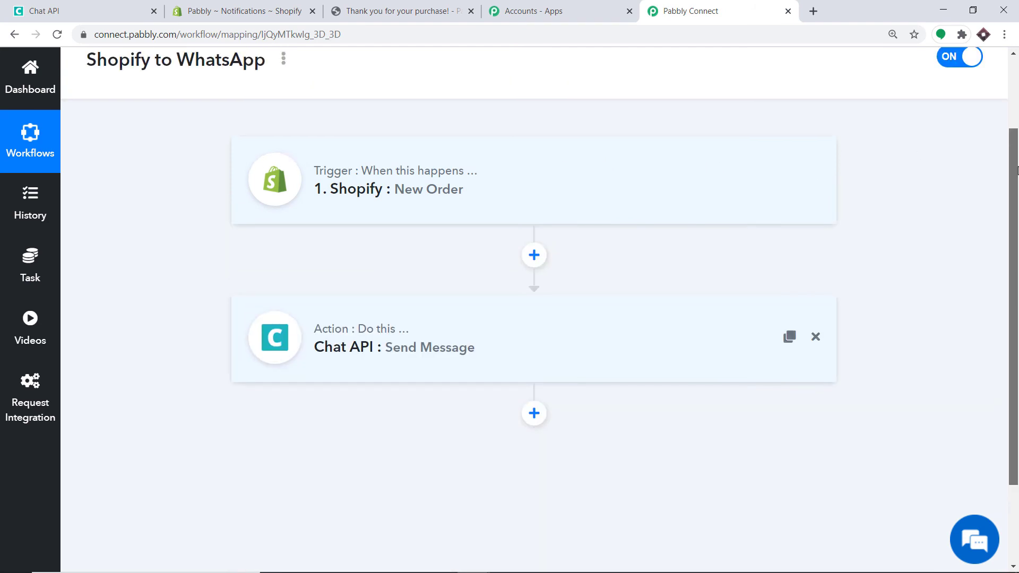
{"action": "scroll", "coordinate": [1015, 159], "scroll_direction": "up", "scroll_amount": 1}
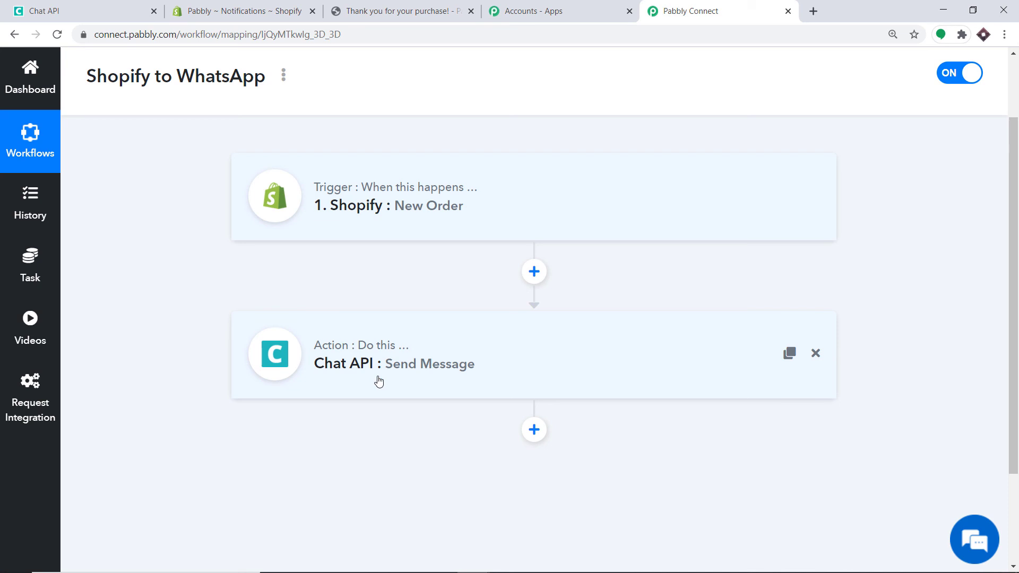
Open the online store, find Fly repellent fan in the Catalog, and choose Buy it now
{"action": "left_click", "coordinate": [280, 8]}
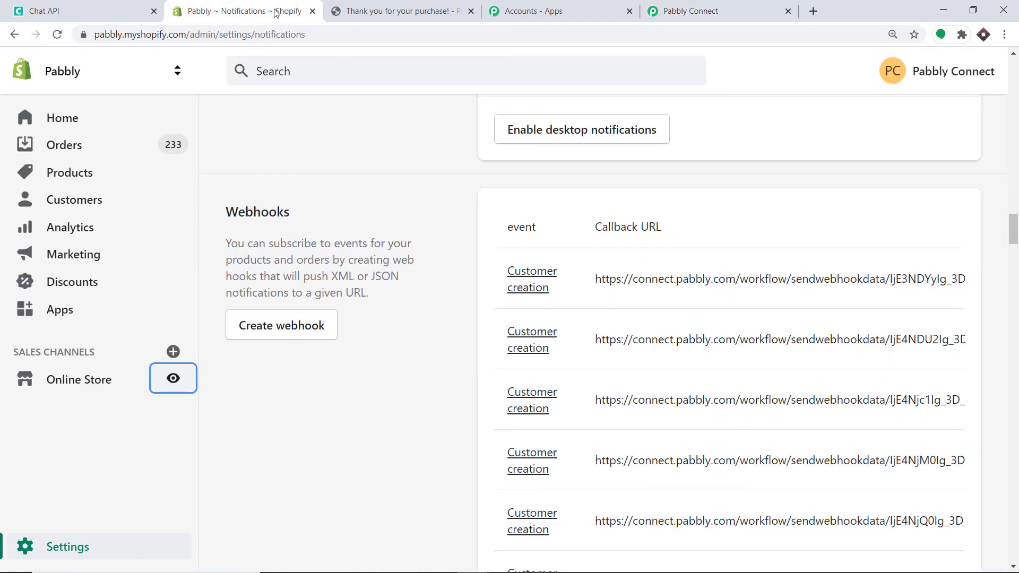
{"action": "left_click", "coordinate": [172, 379]}
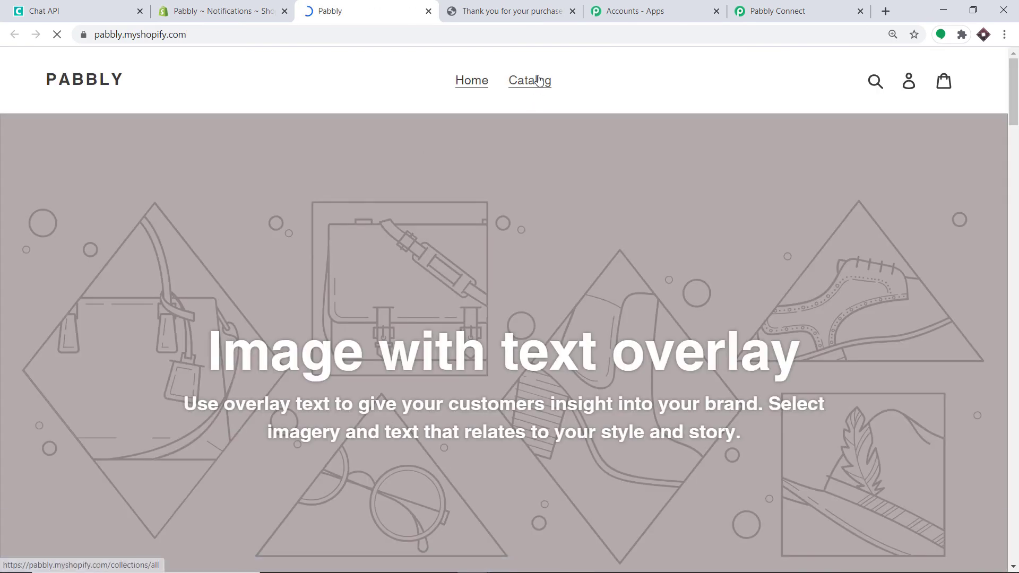
{"action": "left_click", "coordinate": [537, 80]}
{"action": "scroll", "coordinate": [562, 220], "scroll_direction": "down", "scroll_amount": 4}
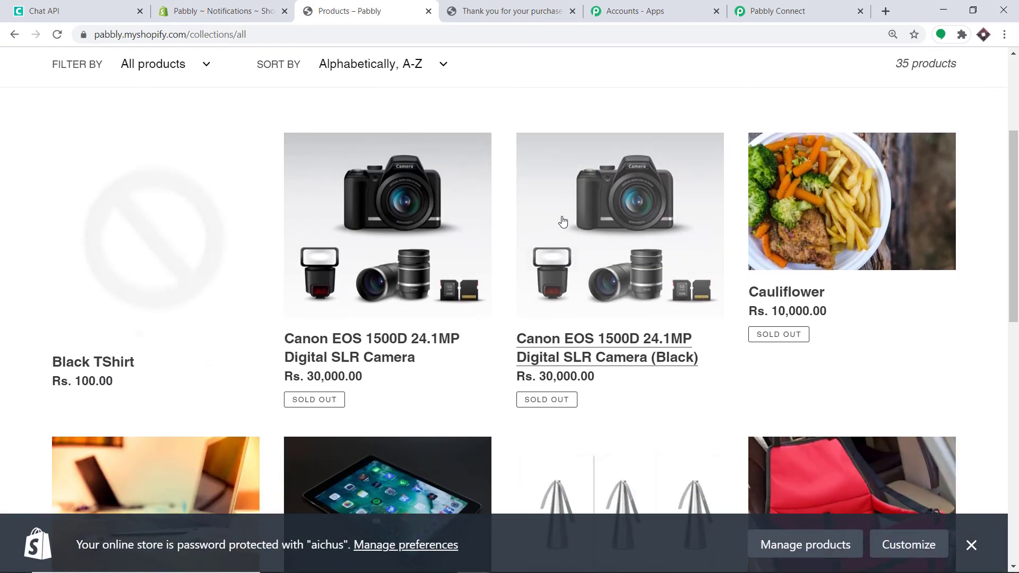
{"action": "scroll", "coordinate": [791, 219], "scroll_direction": "down", "scroll_amount": 5}
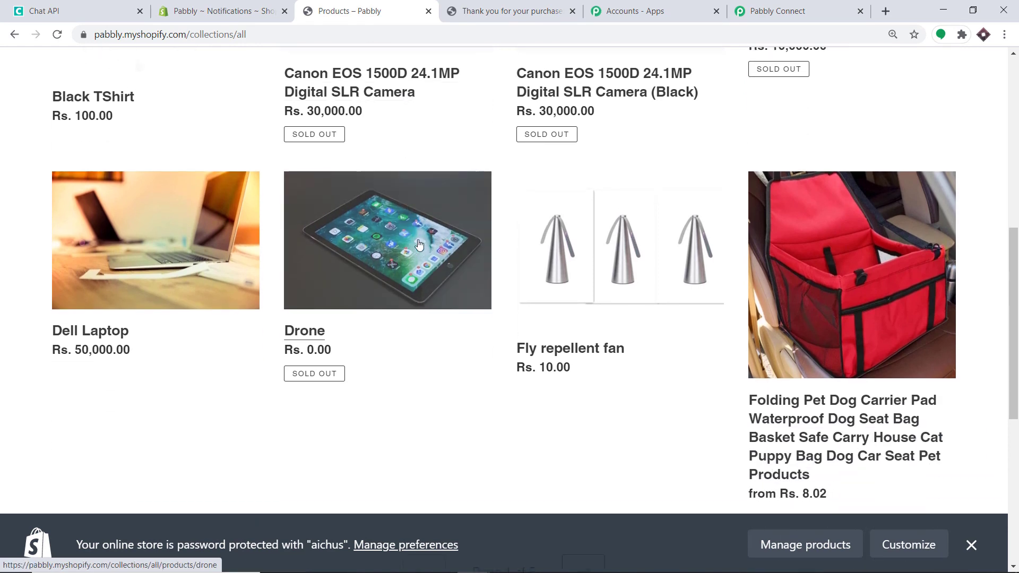
{"action": "left_click", "coordinate": [619, 232]}
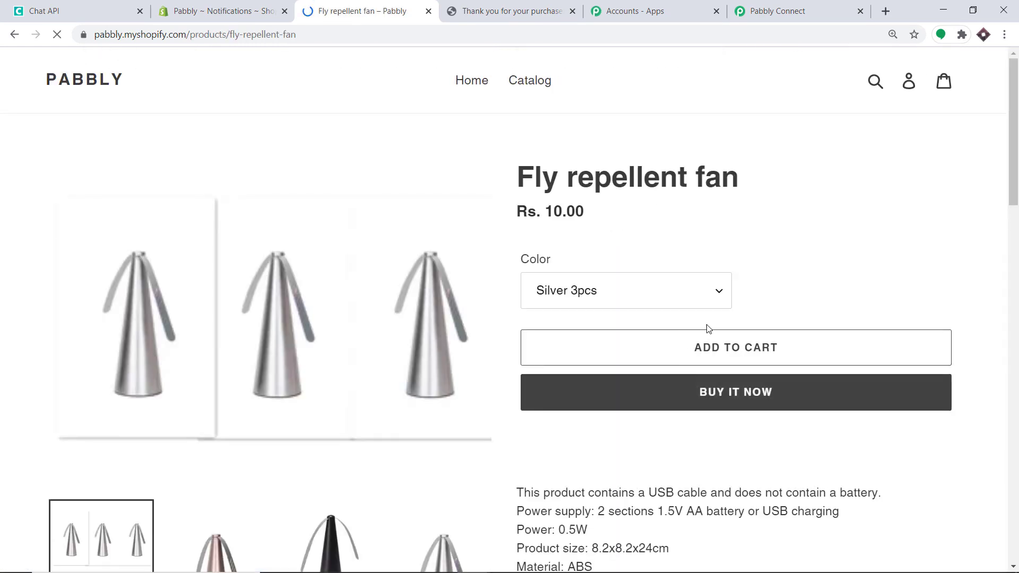
{"action": "left_click", "coordinate": [715, 390]}
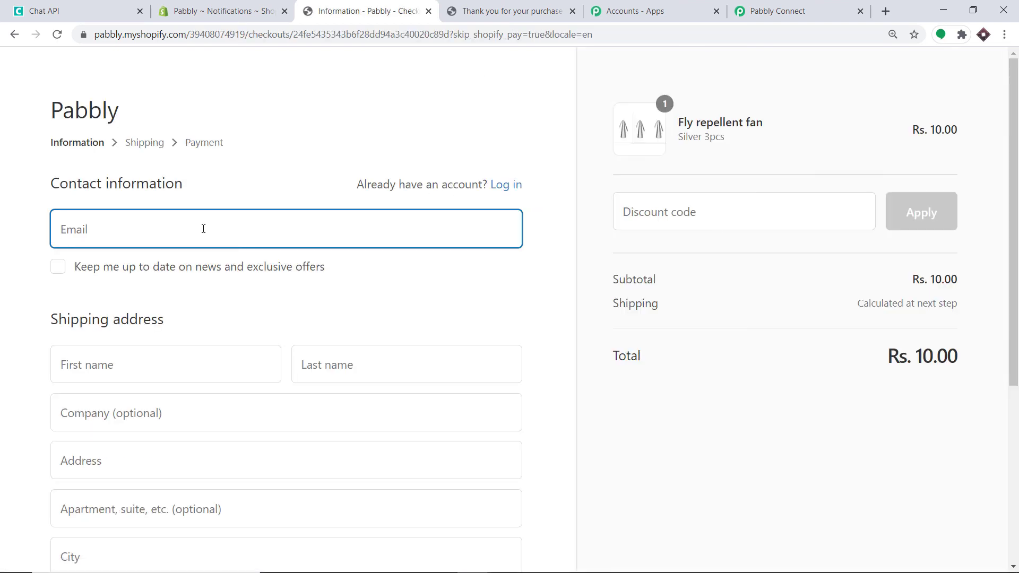
Autofill the checkout with a saved customer's contact and address, then clear the existing phone number
{"action": "left_click", "coordinate": [203, 229]}
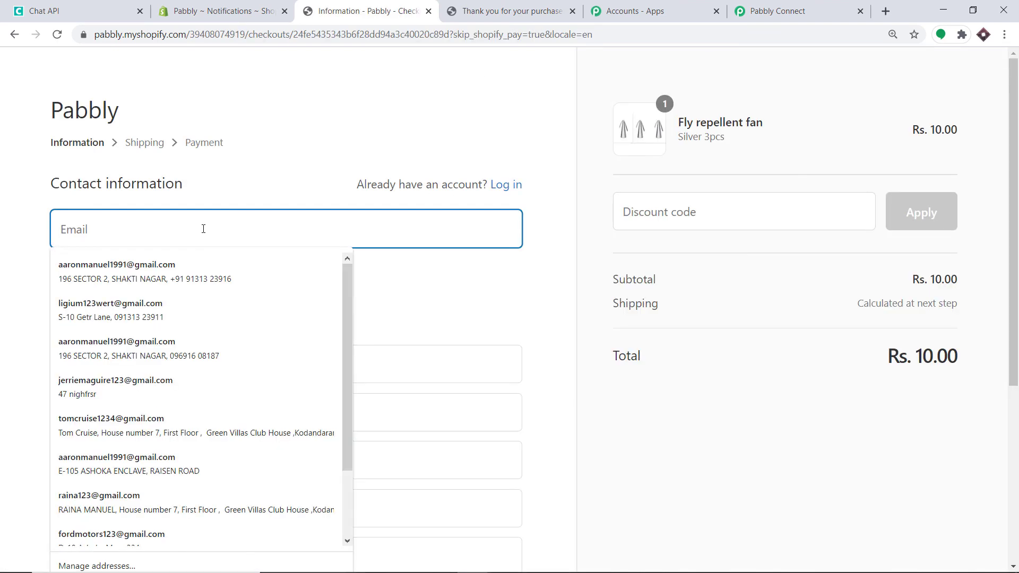
{"action": "left_click", "coordinate": [155, 317]}
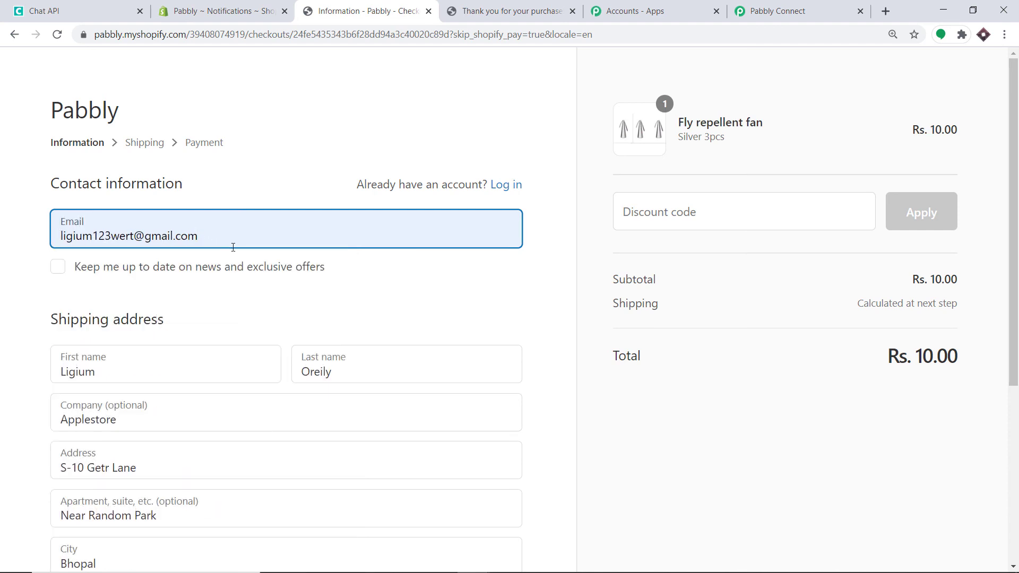
{"action": "scroll", "coordinate": [109, 237], "scroll_direction": "down", "scroll_amount": 2}
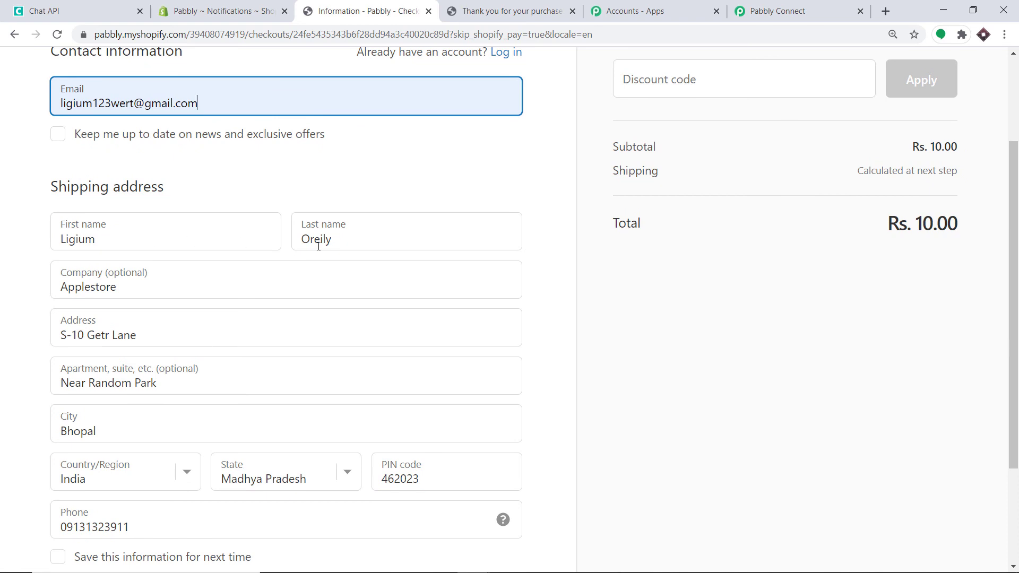
{"action": "scroll", "coordinate": [136, 264], "scroll_direction": "down", "scroll_amount": 1}
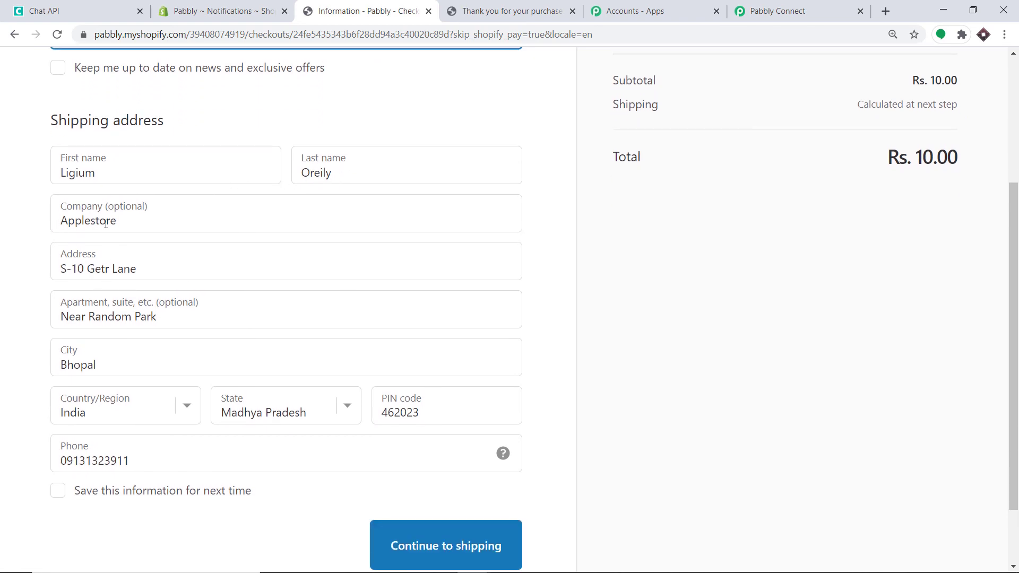
{"action": "scroll", "coordinate": [112, 233], "scroll_direction": "down", "scroll_amount": 1}
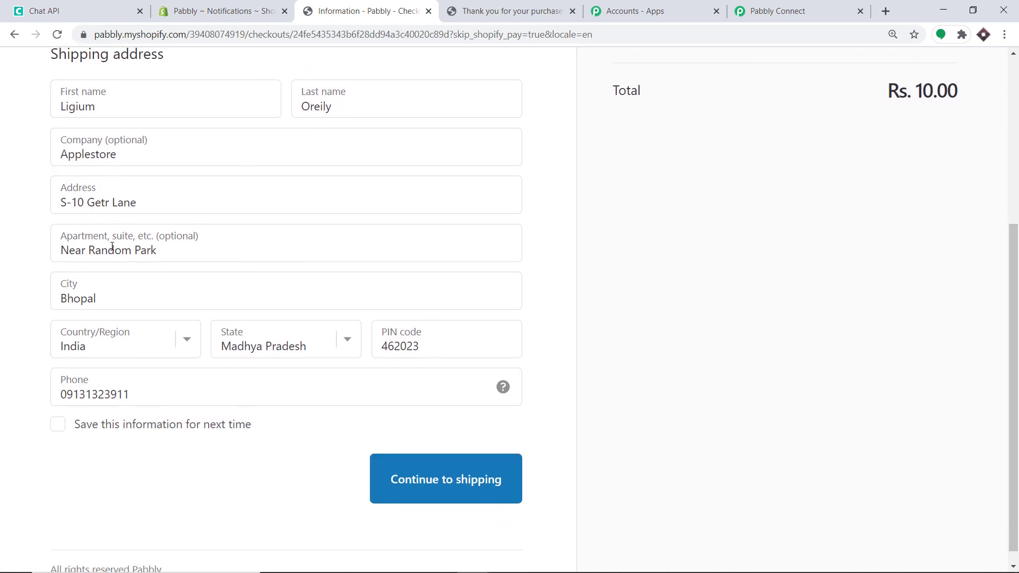
{"action": "double_click", "coordinate": [141, 390]}
{"action": "key", "text": "BackSpace"}
Continue through shipping to the checkout's Payment step
{"action": "scroll", "coordinate": [160, 353], "scroll_direction": "up", "scroll_amount": 4}
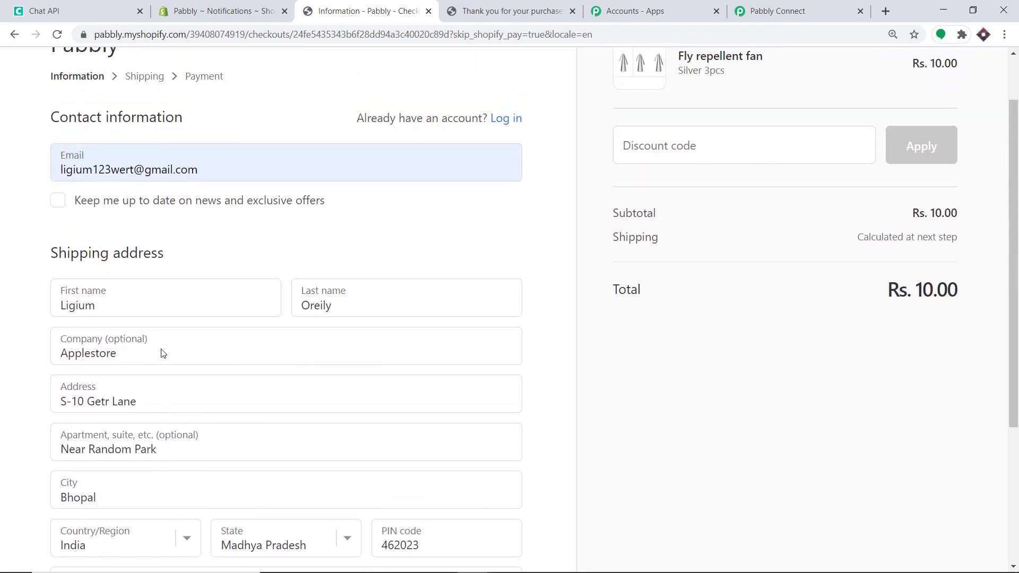
{"action": "scroll", "coordinate": [160, 353], "scroll_direction": "down", "scroll_amount": 4}
{"action": "left_click", "coordinate": [453, 466]}
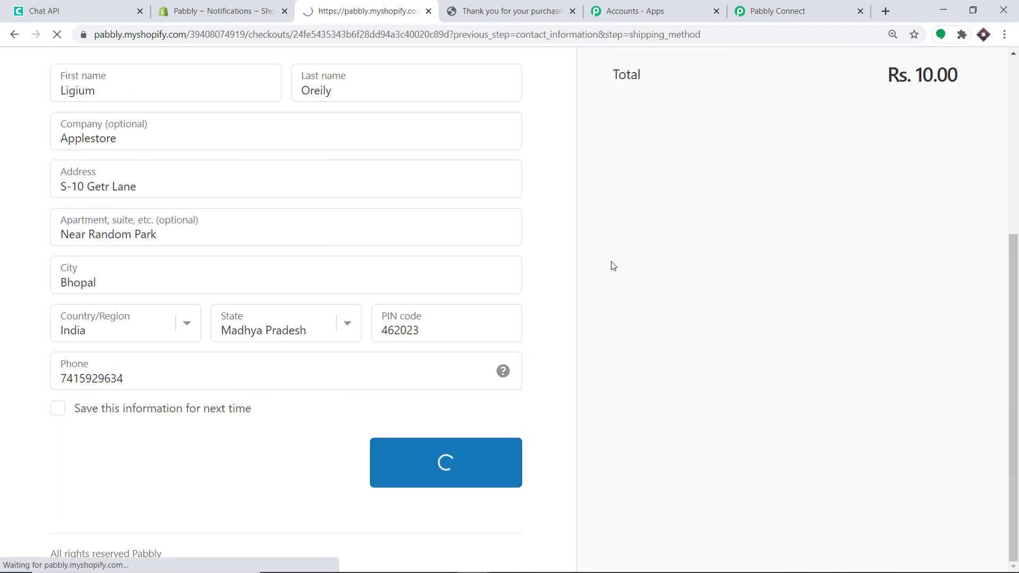
{"action": "left_click", "coordinate": [420, 418]}
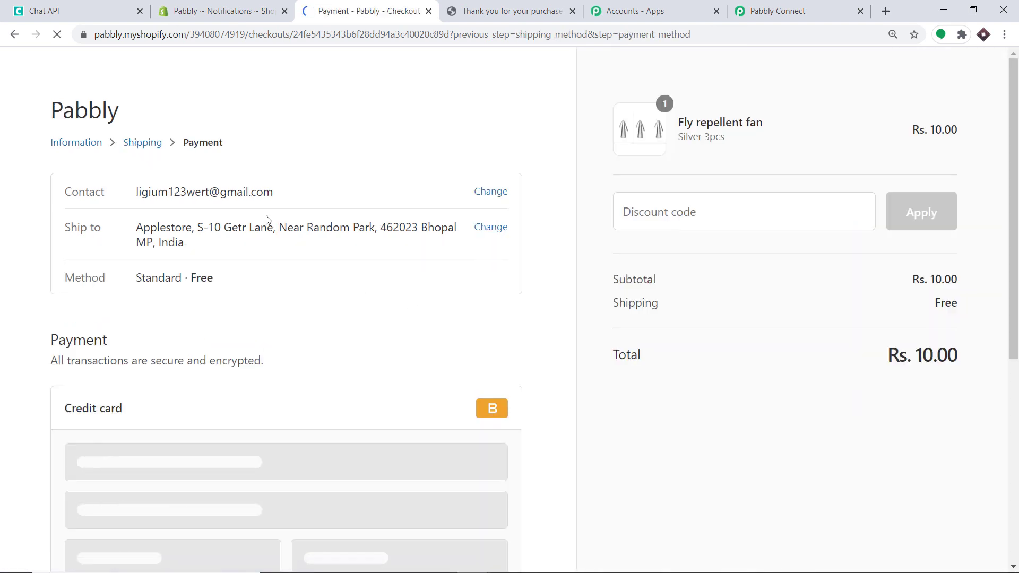
Enter Bogus gateway test card details: number 1, name 'Bogus gateway', expiry 10 / 23, and a security code
{"action": "scroll", "coordinate": [310, 265], "scroll_direction": "down", "scroll_amount": 2}
{"action": "scroll", "coordinate": [309, 265], "scroll_direction": "down", "scroll_amount": 2}
{"action": "left_click", "coordinate": [162, 319]}
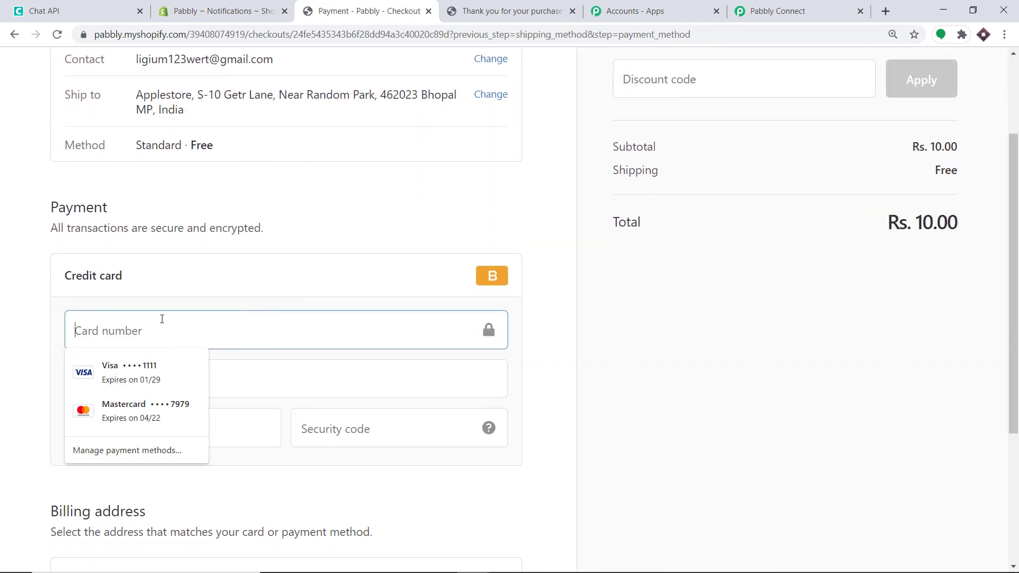
{"action": "type", "text": "1"}
{"action": "left_click", "coordinate": [299, 381]}
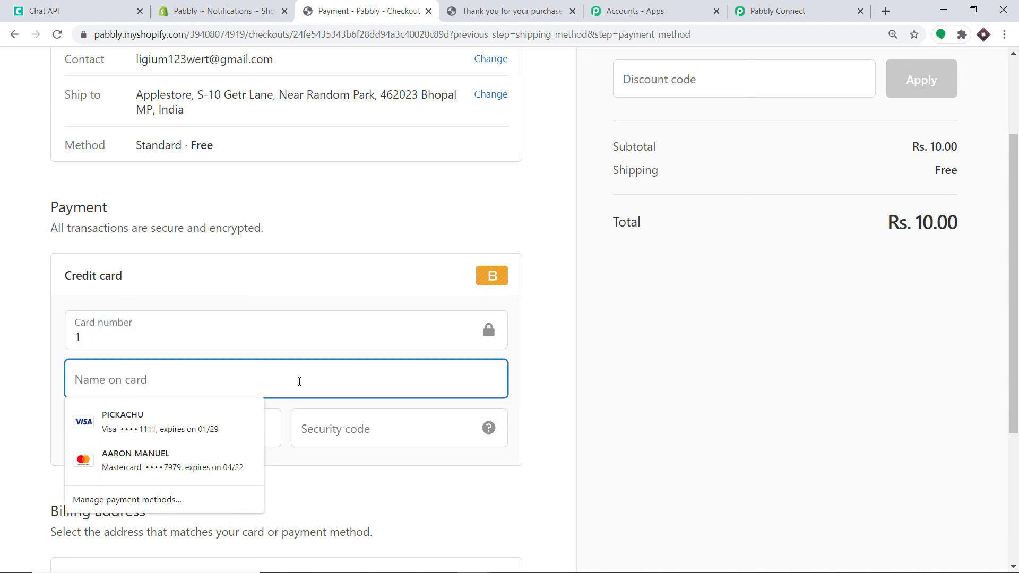
{"action": "type", "text": "Bogus "}
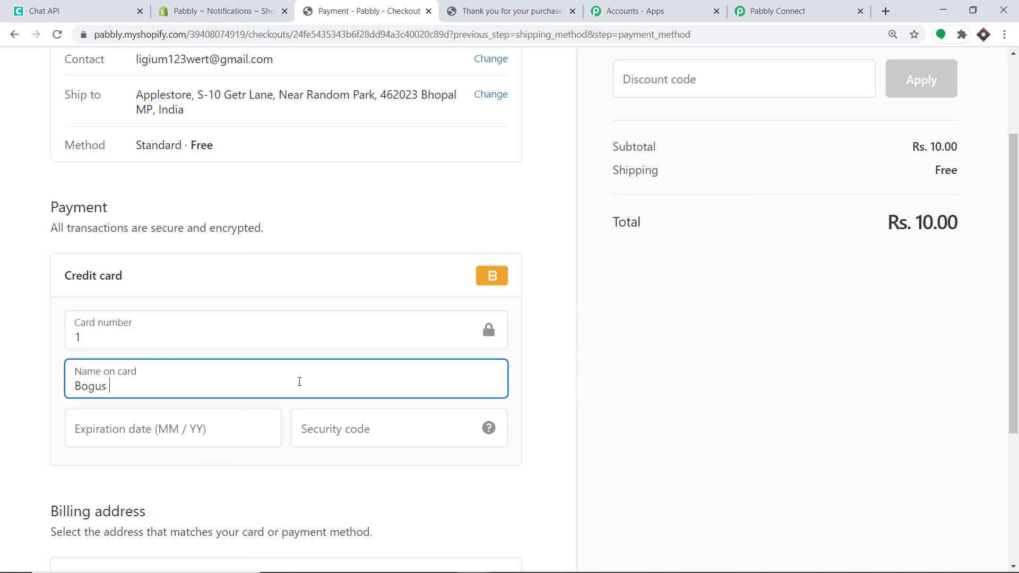
{"action": "type", "text": "gateway"}
{"action": "left_click", "coordinate": [241, 431]}
{"action": "type", "text": "1"}
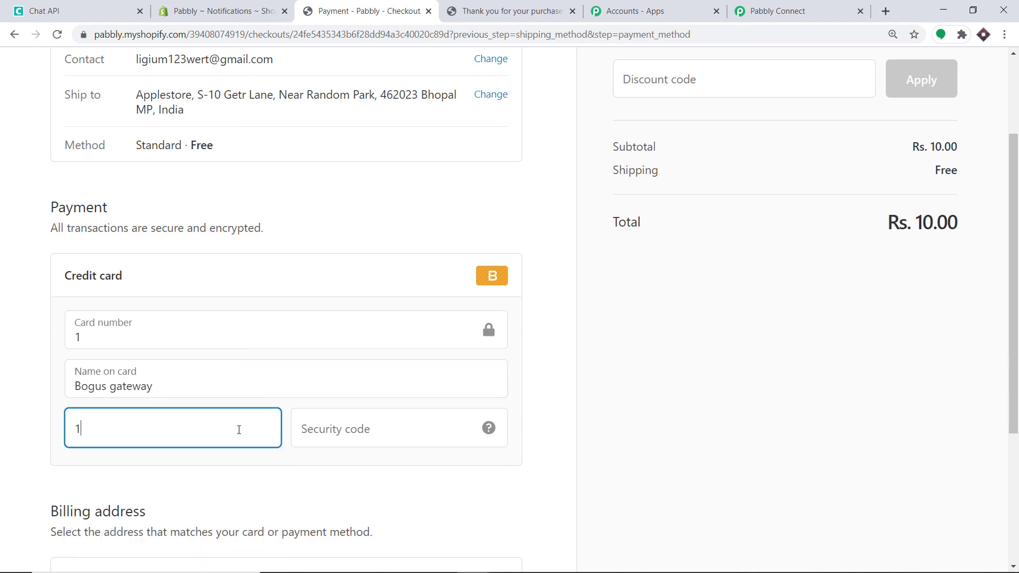
{"action": "type", "text": "0 / 23"}
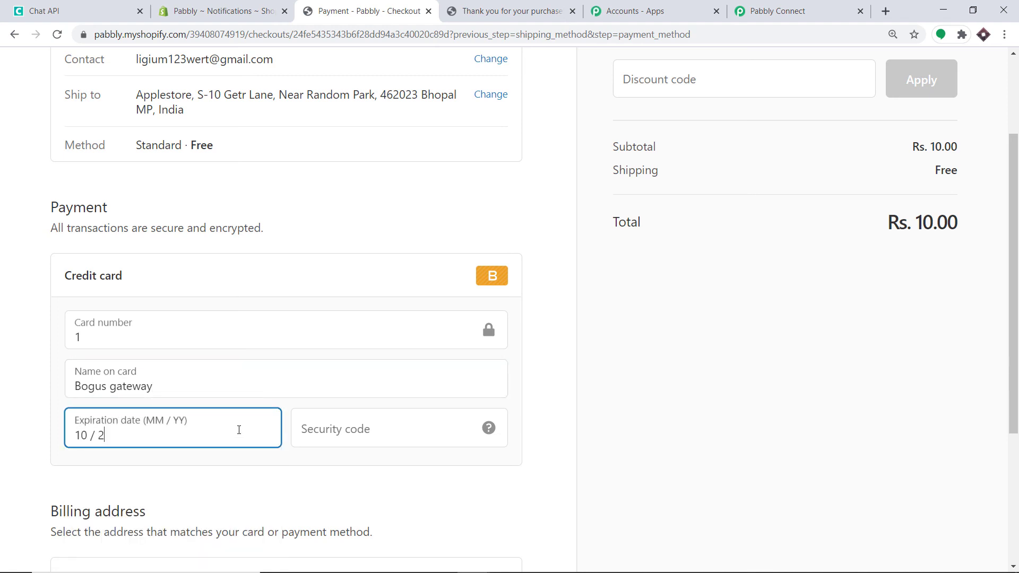
{"action": "left_click", "coordinate": [327, 419]}
{"action": "type", "text": "233"}
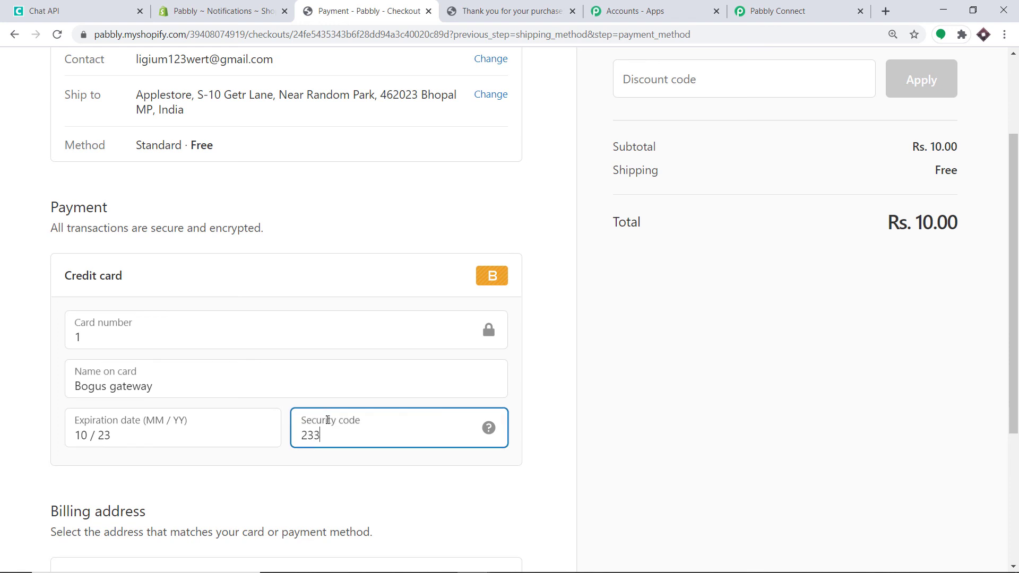
Pay now to place the order and scroll through the order #1270 confirmation
{"action": "scroll", "coordinate": [329, 424], "scroll_direction": "down", "scroll_amount": 3}
{"action": "left_click", "coordinate": [505, 475]}
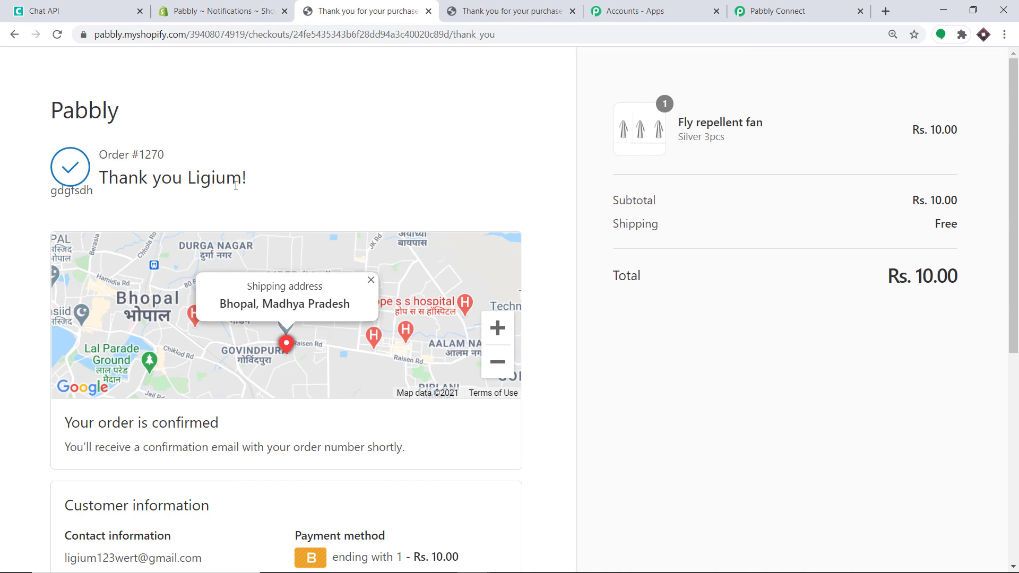
{"action": "scroll", "coordinate": [235, 185], "scroll_direction": "down", "scroll_amount": 7}
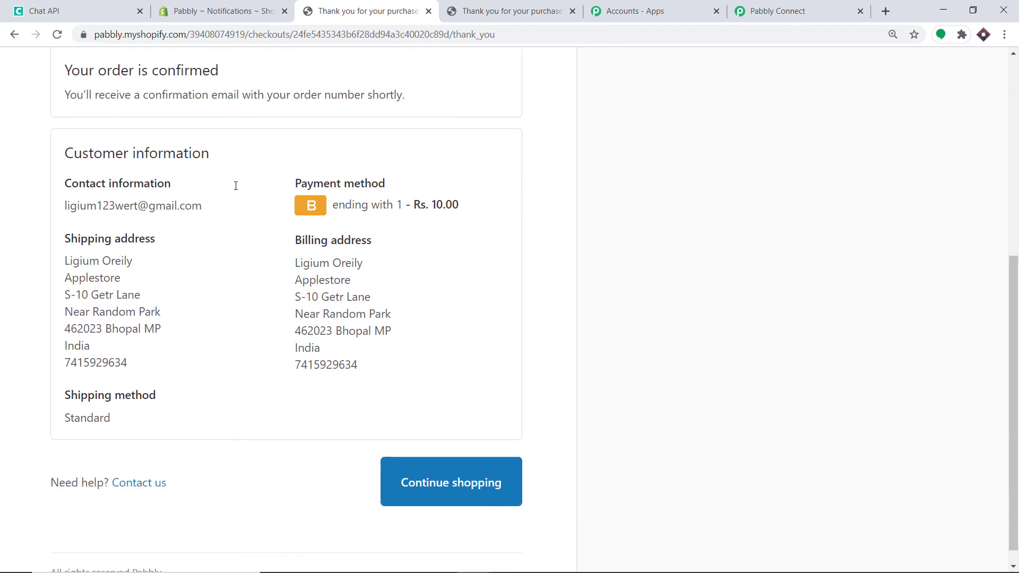